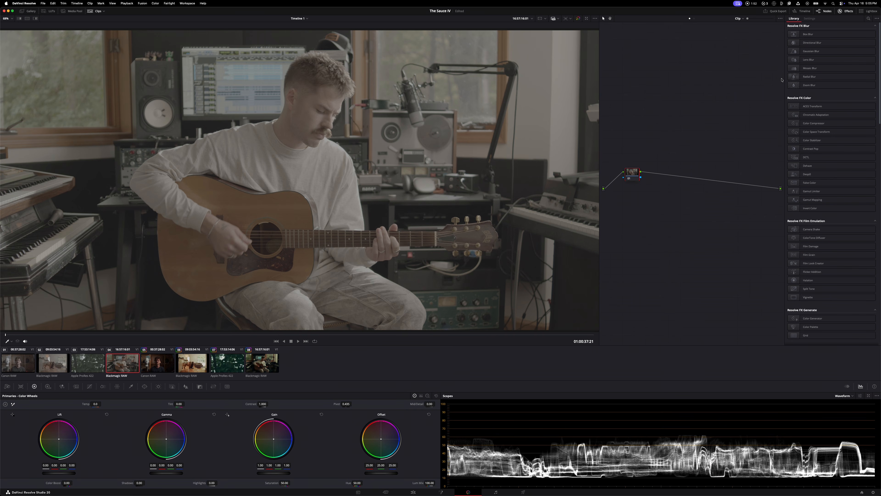
Add a serial node after the clip's first node and space the two nodes well apart
left_click(847, 13)
left_click(847, 14)
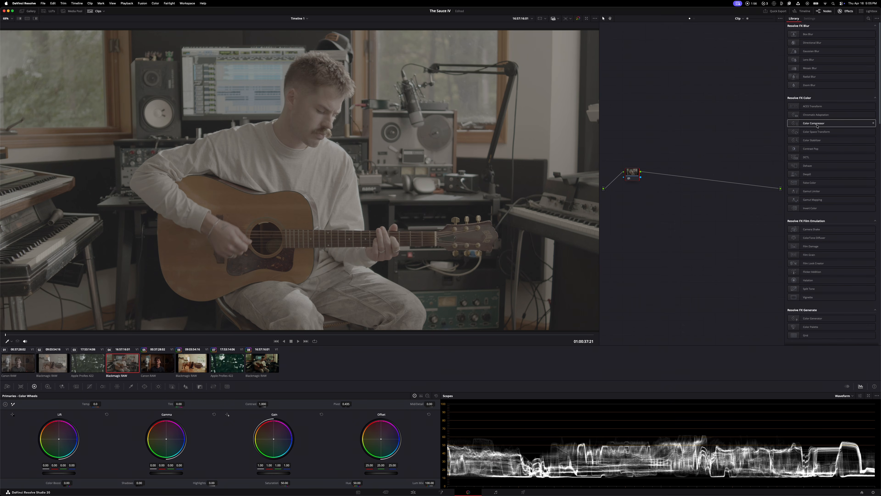
key("alt+s")
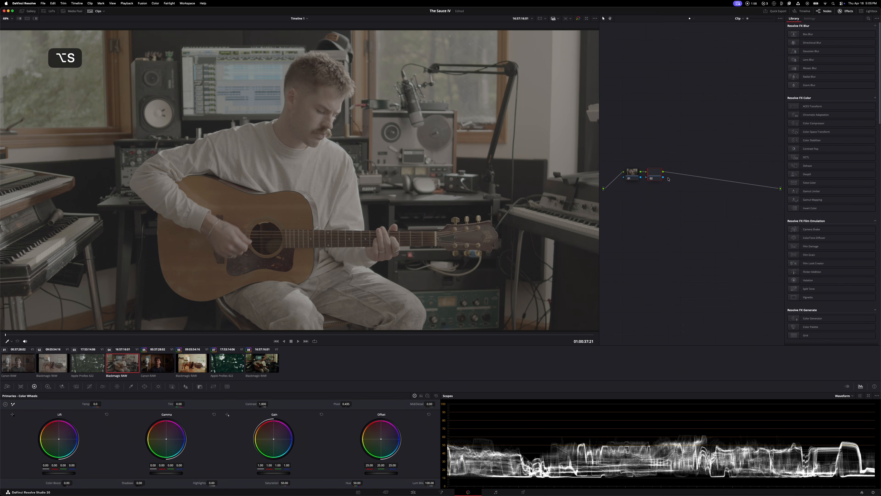
left_click_drag(656, 173, 715, 175)
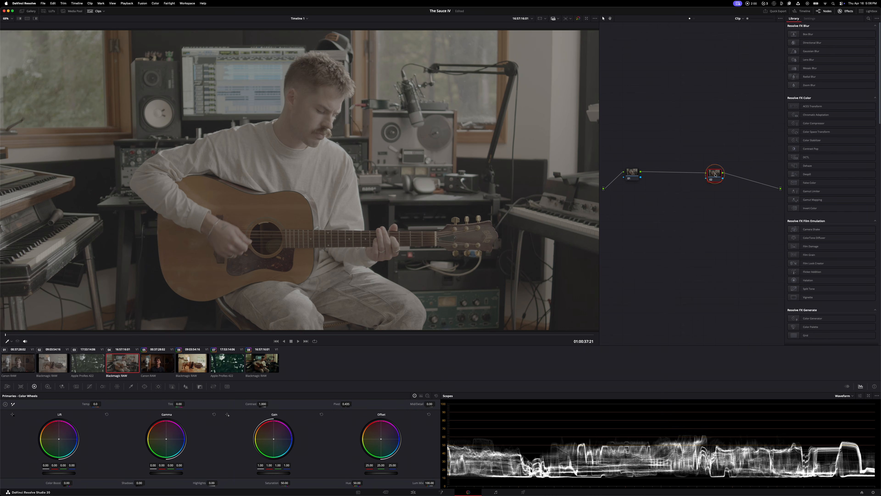
key("alt+s")
key("BackSpace")
left_click_drag(633, 173, 660, 173)
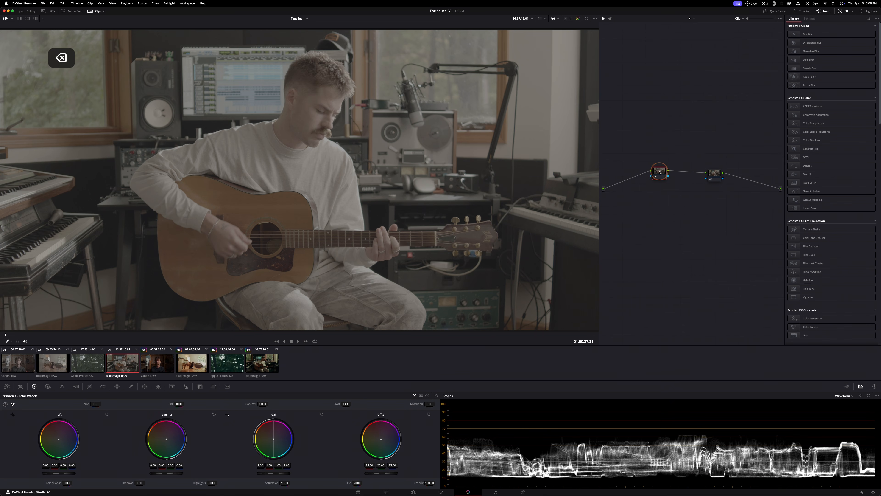
key("shift+s")
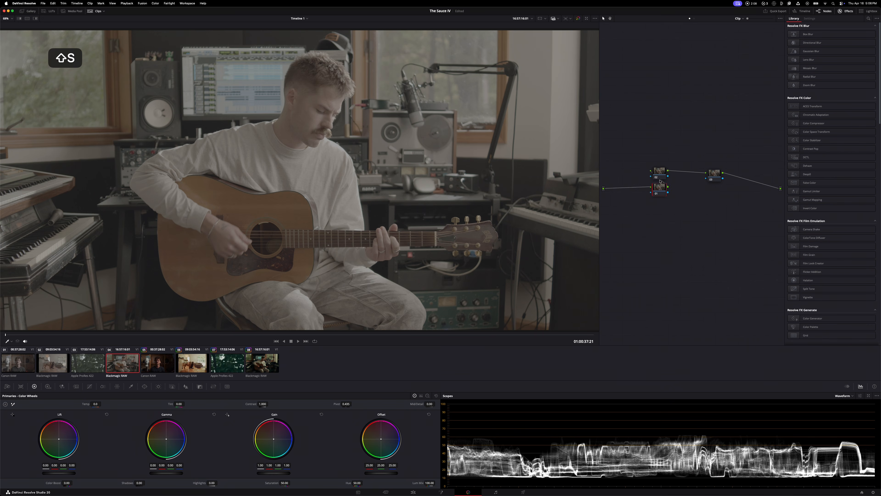
left_click_drag(662, 170, 678, 176)
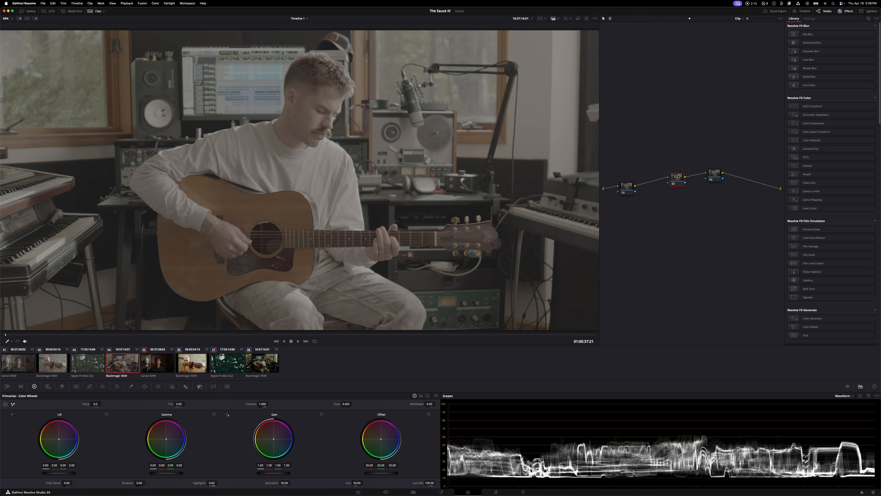
key("BackSpace")
left_click_drag(626, 187, 635, 180)
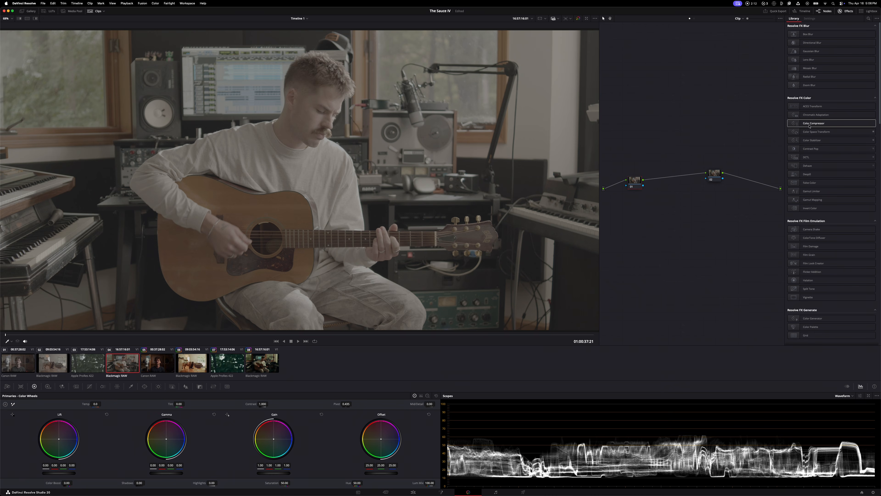
Apply the Color Space Transform effect to both nodes and open the first node's transform settings
left_click_drag(810, 132, 646, 183)
left_click(794, 19)
left_click_drag(810, 135, 716, 177)
left_click_drag(634, 182, 630, 172)
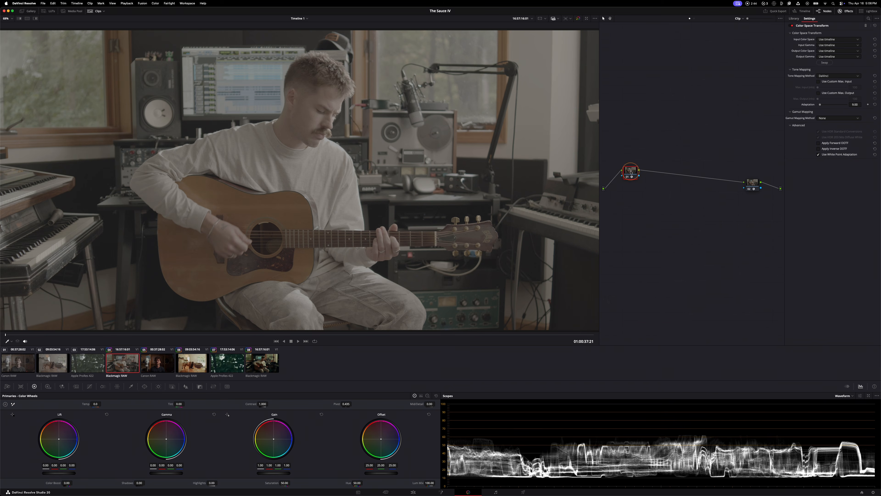
Set the first transform's input color space to Blackmagic Design Wide Gamut Gen 4/5 and input gamma to Blackmagic Design Film Gen 5
left_click(832, 40)
scroll(834, 62, "down", 3)
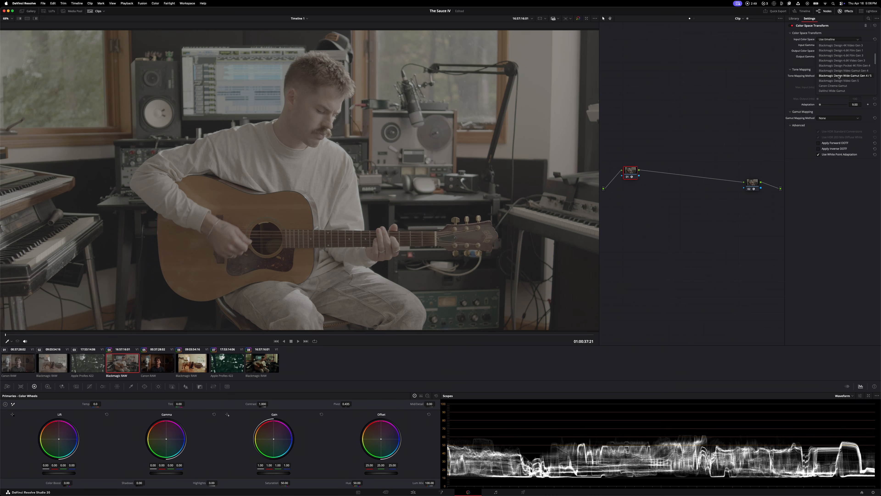
left_click(852, 76)
left_click(831, 46)
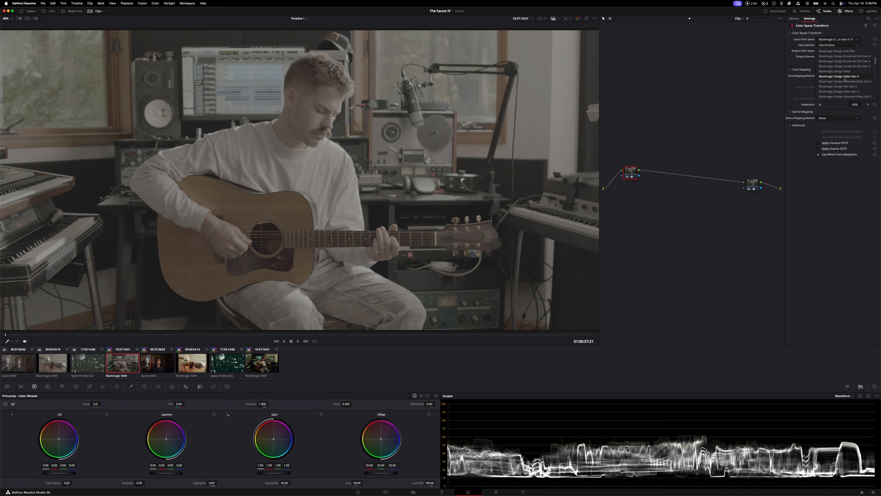
left_click(845, 87)
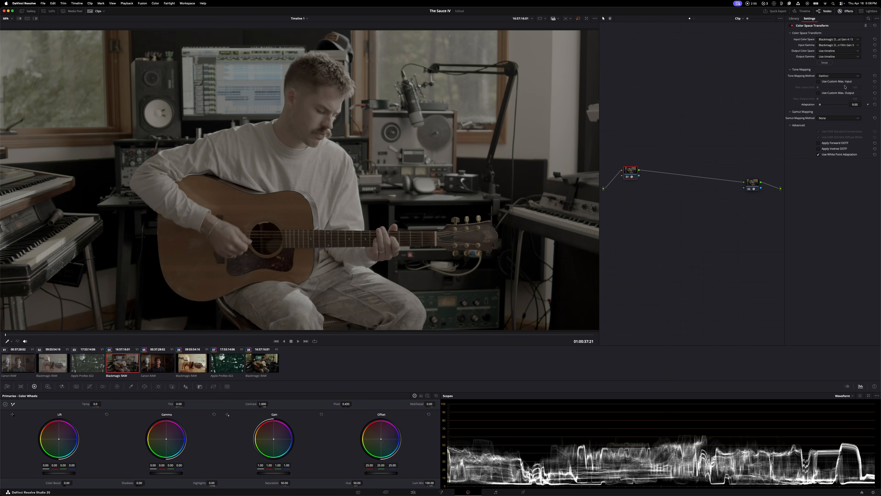
Set the first transform's output to DaVinci Wide Gamut and DaVinci Intermediate, and spread the two nodes diagonally apart
left_click_drag(632, 169, 637, 167)
left_click(836, 50)
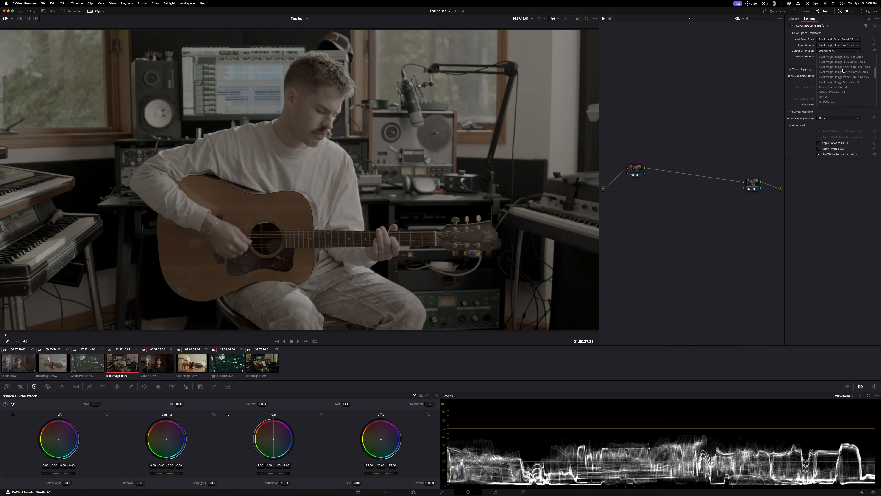
left_click(840, 92)
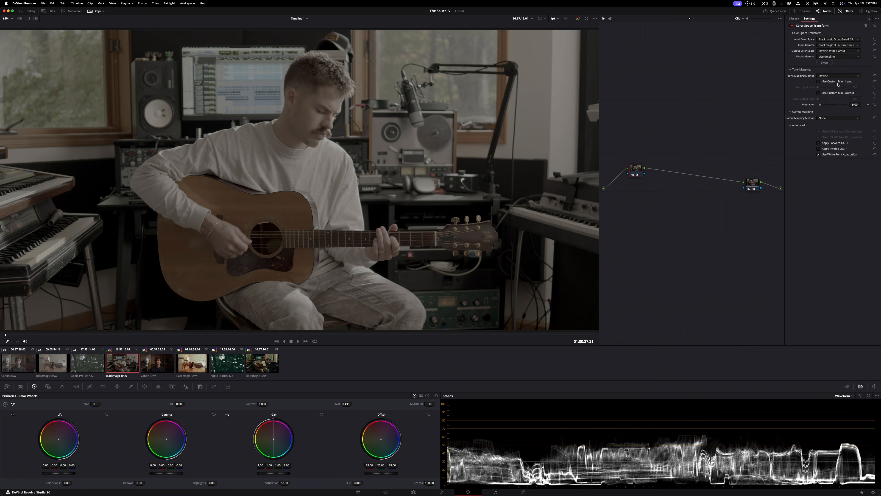
left_click(833, 57)
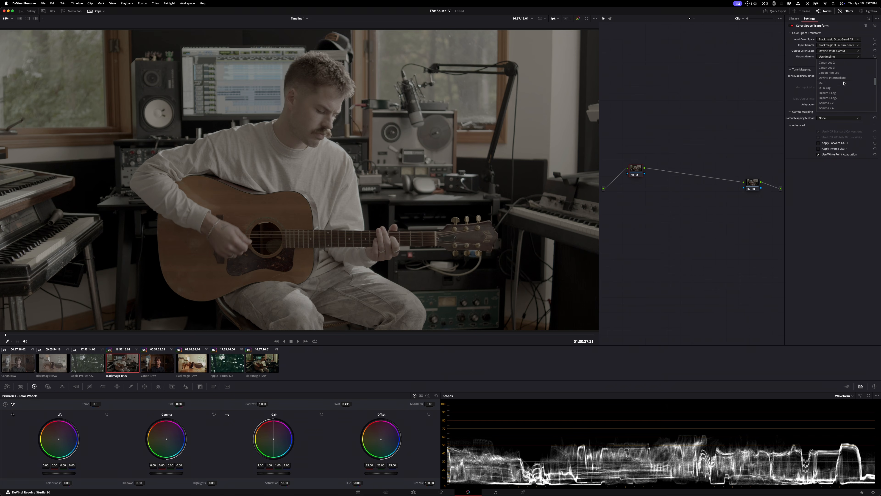
left_click(839, 78)
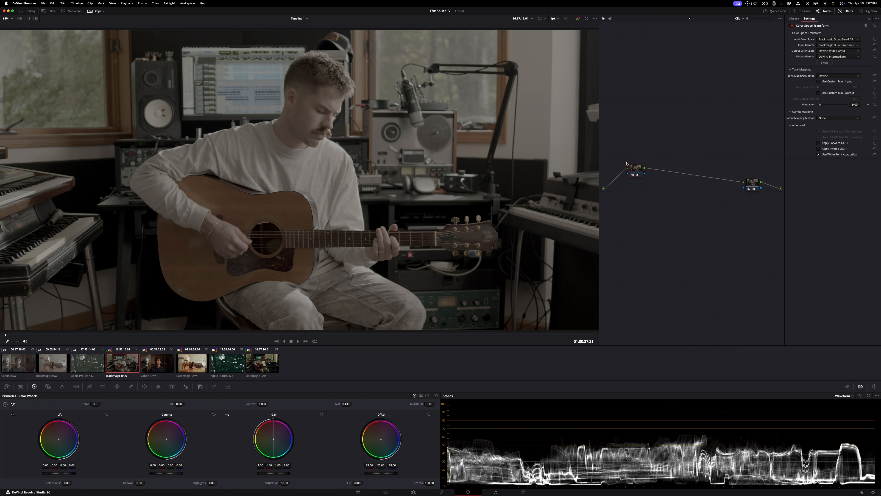
mouse_move(636, 167)
left_mouse_down()
mouse_move(625, 130)
mouse_move(631, 179)
mouse_move(621, 117)
mouse_move(668, 134)
mouse_move(619, 174)
mouse_move(650, 115)
mouse_move(621, 180)
mouse_move(636, 104)
mouse_move(642, 161)
mouse_move(629, 138)
mouse_move(627, 163)
left_mouse_up()
left_click_drag(749, 191, 747, 213)
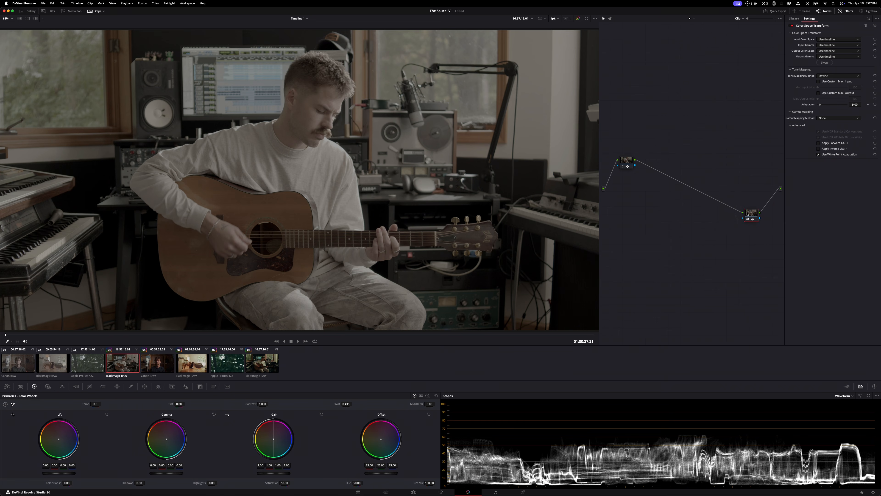
left_click(626, 162)
key("alt+s")
key("alt+s")
key("alt+s")
key("alt+s")
key("alt+s")
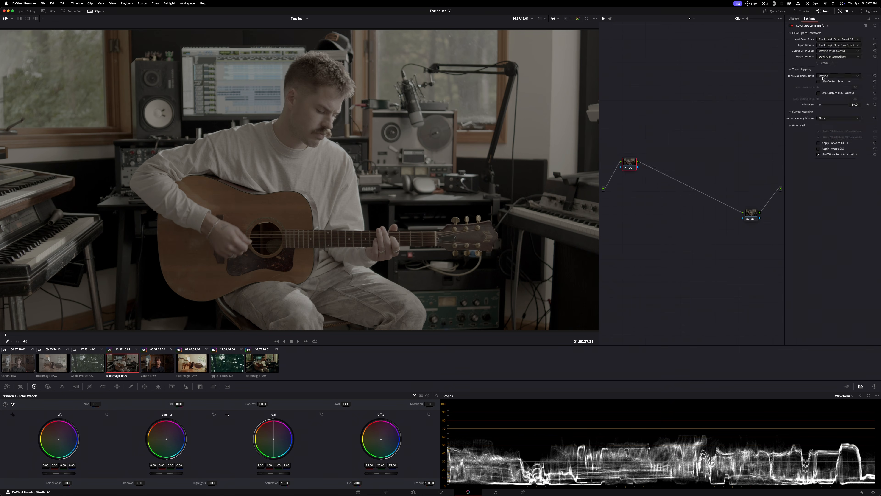
Set the tone mapping method of the first node's Color Space Transform to None
left_click(824, 75)
left_click(835, 83)
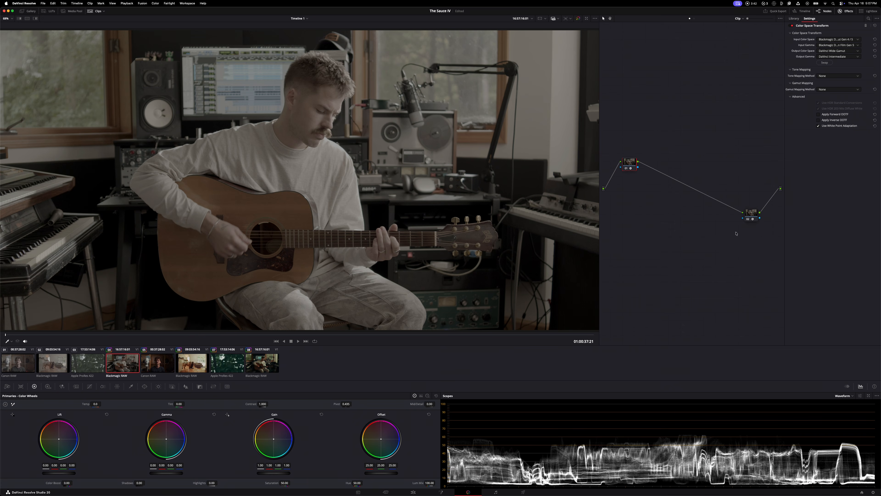
Set the second node's transform to input color space DaVinci Wide Gamut and input gamma DaVinci Intermediate
left_click(752, 214)
left_click(830, 40)
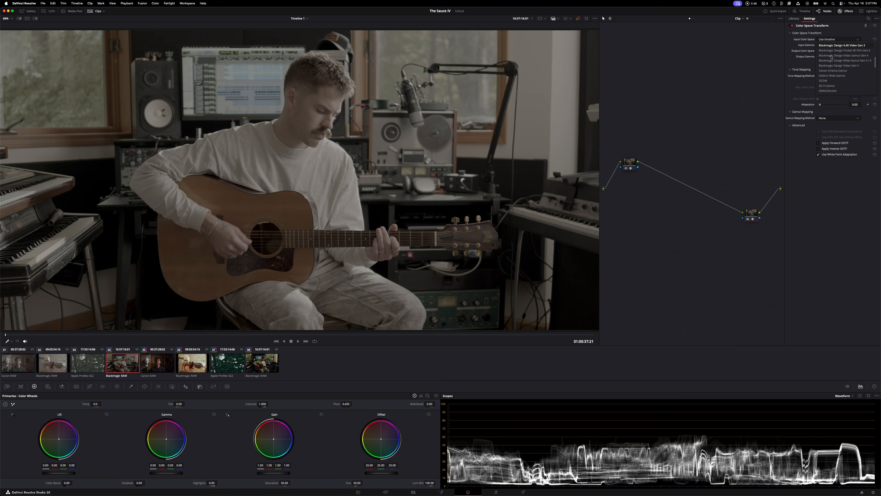
left_click(831, 81)
left_click(831, 46)
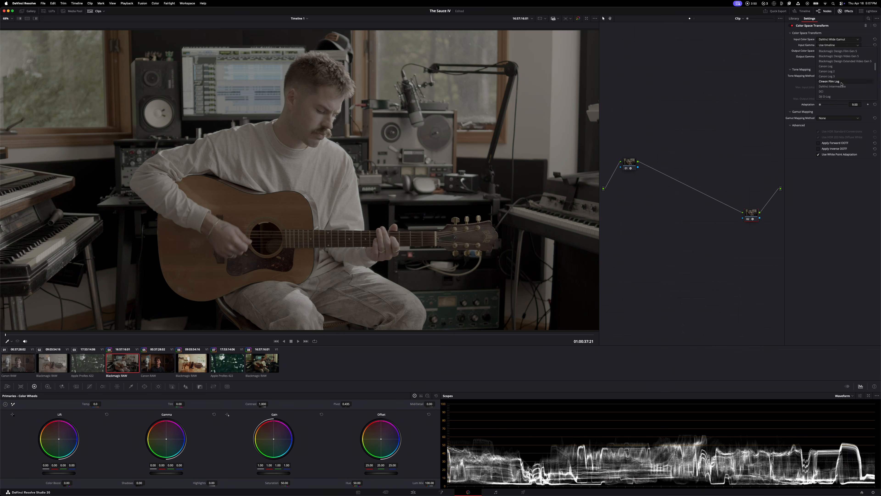
left_click(840, 87)
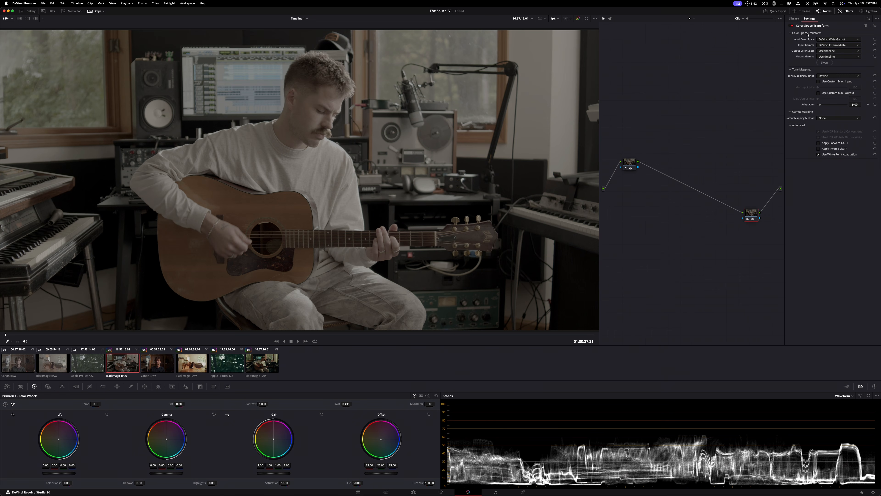
Set the second transform's output color space to Rec.709 and its output gamma to Gamma 2.4
left_click(830, 51)
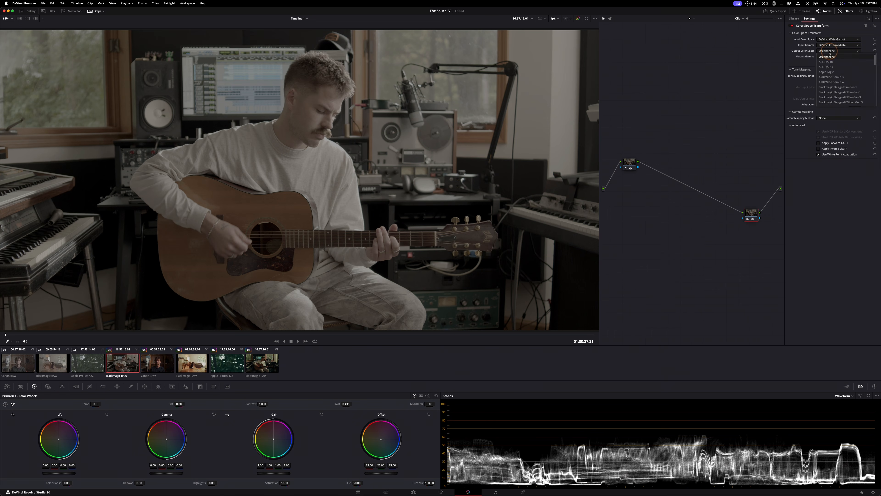
scroll(831, 82, "down", 3)
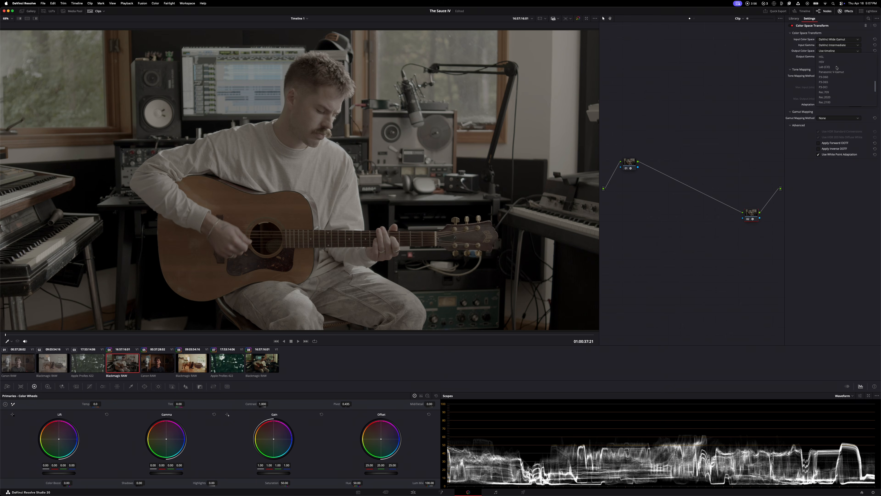
left_click(828, 87)
left_click(833, 57)
scroll(837, 82, "down", 3)
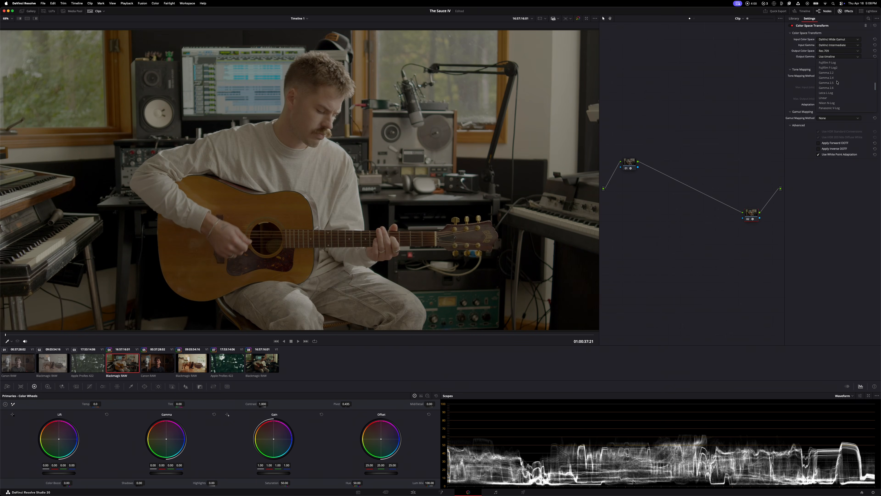
left_click(832, 78)
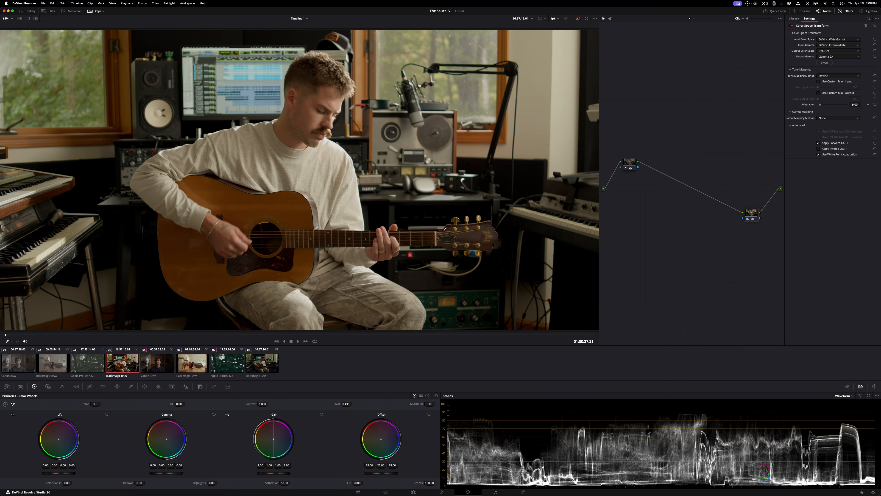
Compare the clip with its node grade bypassed and enabled
key("shift+d")
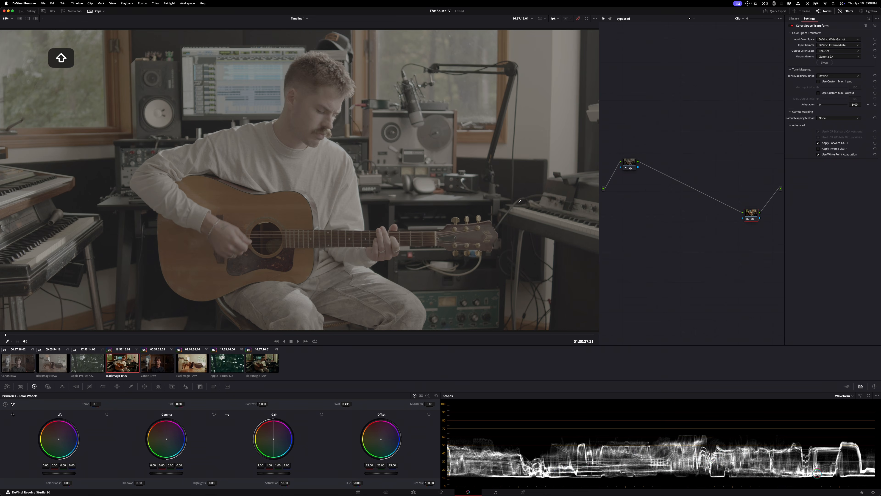
key("shift+d")
left_click(68, 336)
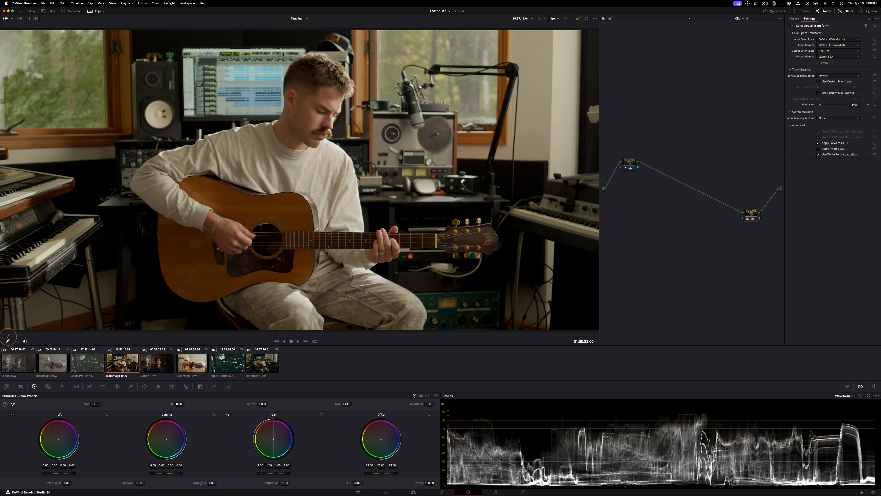
Label the first transform node CST IN and the second transform node CST OUT
right_click(629, 162)
left_click(647, 170)
type("CST")
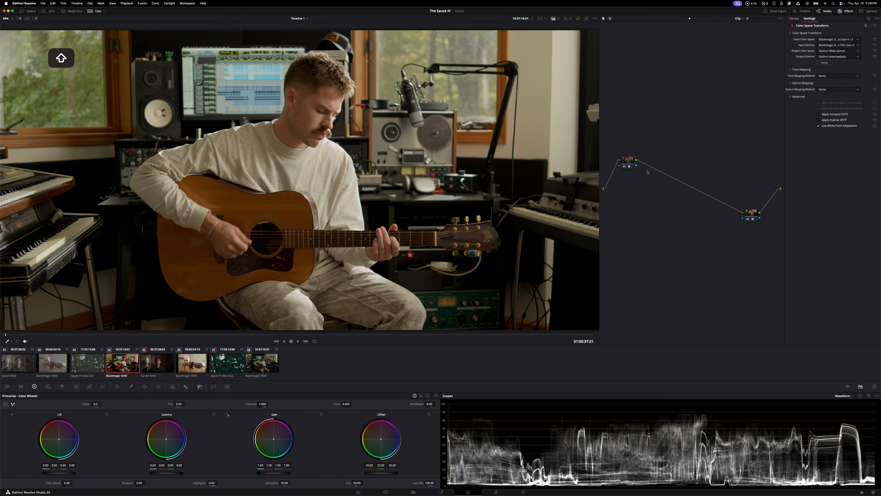
type(" IN")
right_click(752, 215)
left_click(774, 227)
type("CST OUT")
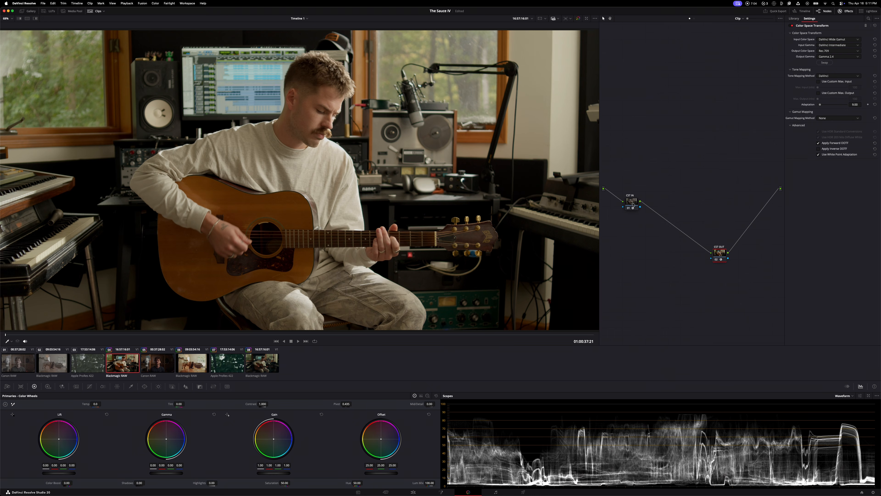
Reposition the CST IN node and add seven serial nodes between it and CST OUT
left_click_drag(631, 197, 633, 176)
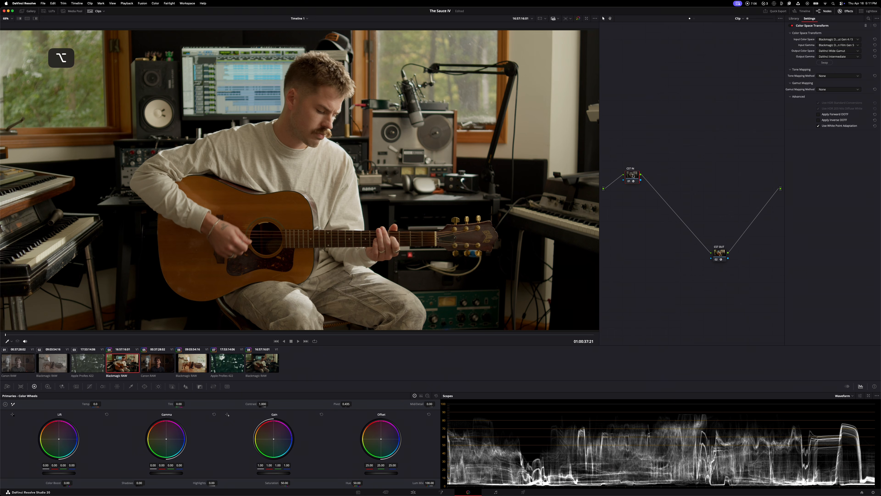
key("alt+s")
key("alt+s")
key("alt+s")
key("alt+s")
key("alt+s")
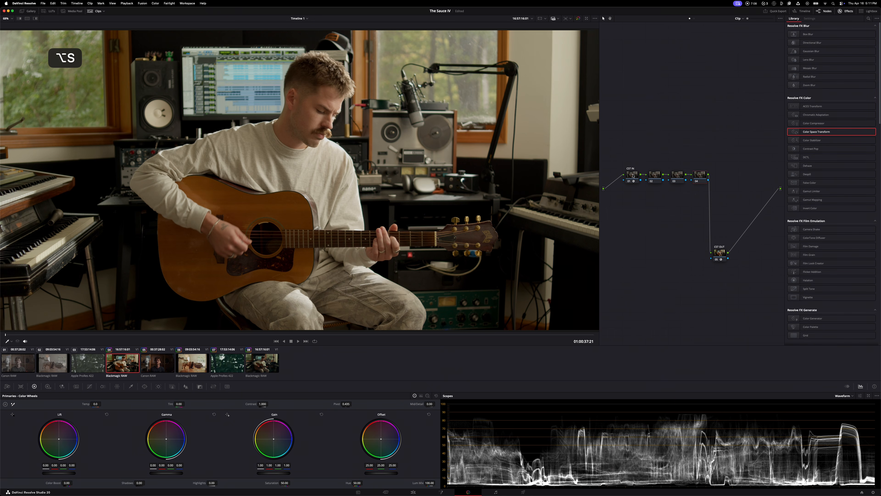
key("alt+s")
key("alt+s")
Move the CST OUT node beneath the main row and add two serial nodes after it
left_click_drag(719, 252, 663, 202)
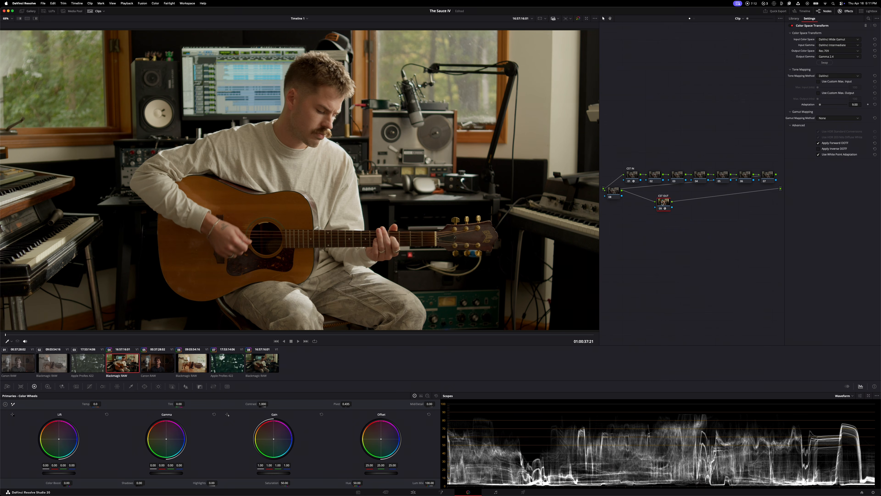
key("alt+s")
key("alt+s")
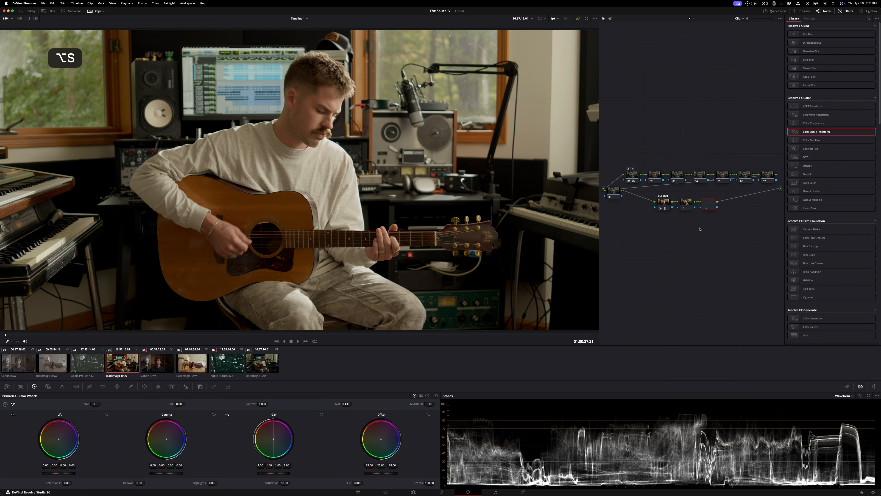
Arrange the nodes in two rows, with five from CST IN above and the remaining six, including CST OUT, below
mouse_move(740, 154)
left_mouse_down()
mouse_move(779, 197)
mouse_move(620, 201)
mouse_move(658, 226)
left_mouse_up()
left_click_drag(724, 190, 707, 210)
left_click_drag(655, 231, 670, 210)
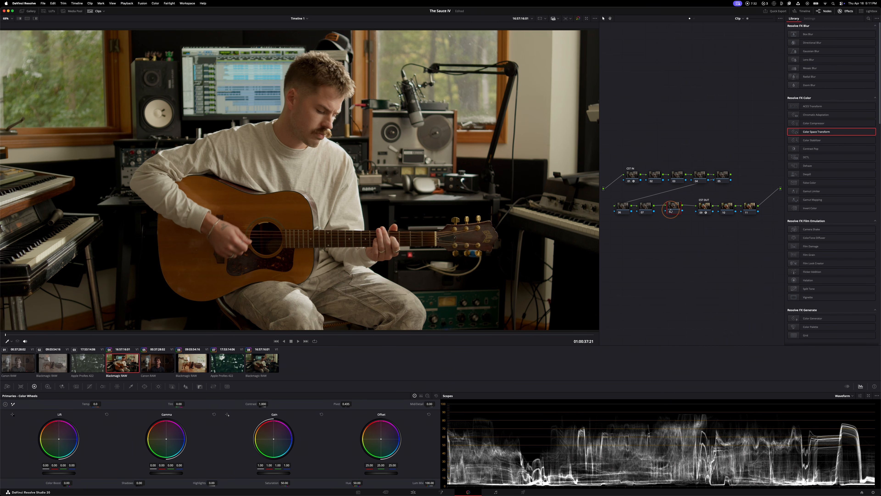
left_click_drag(754, 230, 701, 207)
left_click(706, 243)
Add a parallel node to the last node of the upper row and even out the lower row's spacing
left_click(727, 178)
key("alt+p")
left_click_drag(744, 176, 744, 184)
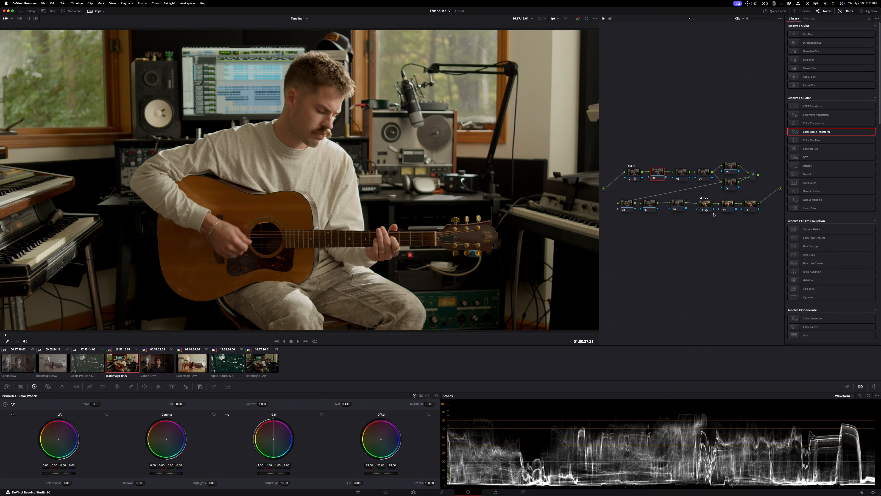
left_click_drag(629, 203, 678, 205)
Label the node directly after CST IN as Exposure
left_click(660, 170)
right_click(658, 173)
left_click(672, 182)
type("Exposure")
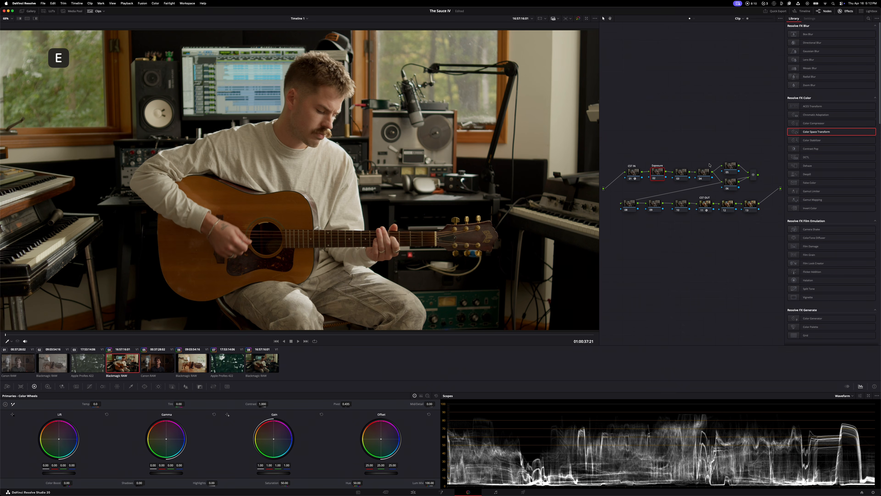
Label the node directly after Exposure as Balance
left_click(681, 171)
right_click(681, 173)
left_click(694, 181)
key("shift")
type("Balance")
key("Return")
Label the node directly after Balance as Saturation
right_click(701, 177)
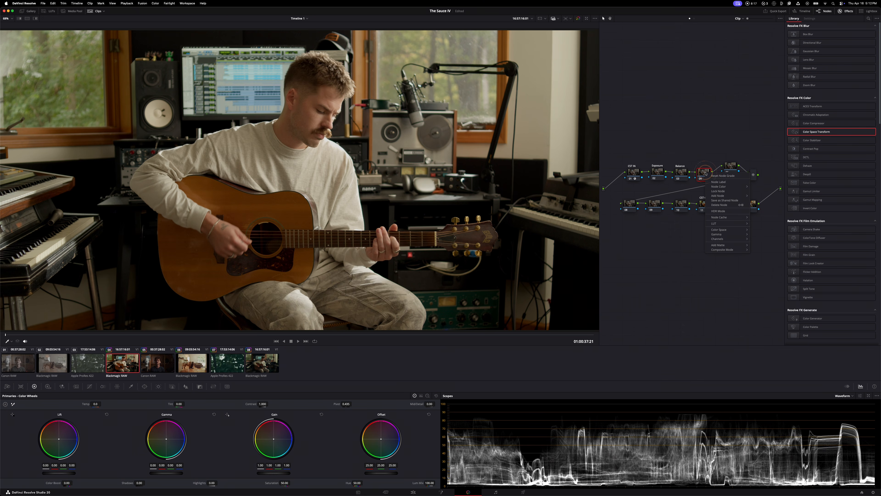
left_click(725, 184)
type("Satura")
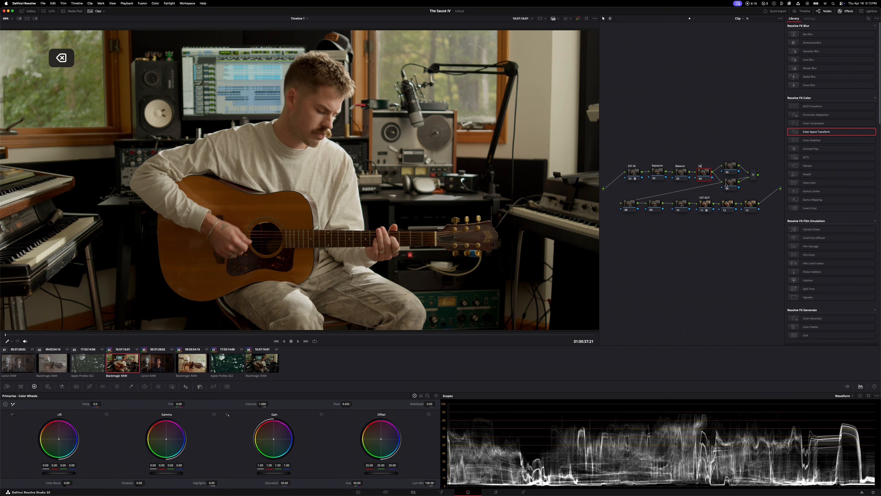
type("tion")
Label the upper of the two parallel nodes as Primaries
right_click(733, 166)
left_click(746, 175)
type("Primaries")
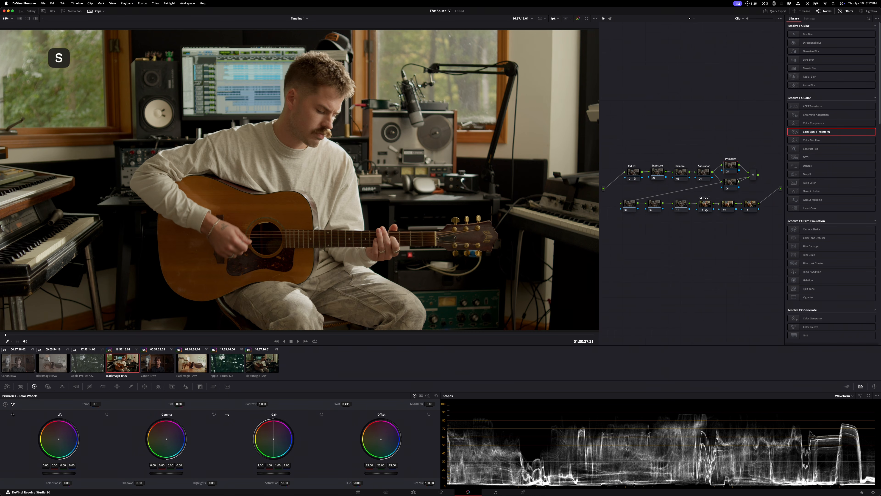
Move the lower parallel node down slightly and label it Hue vs Hue
left_click_drag(731, 182, 732, 186)
right_click(734, 189)
left_click(747, 197)
type("Hue vs Hue")
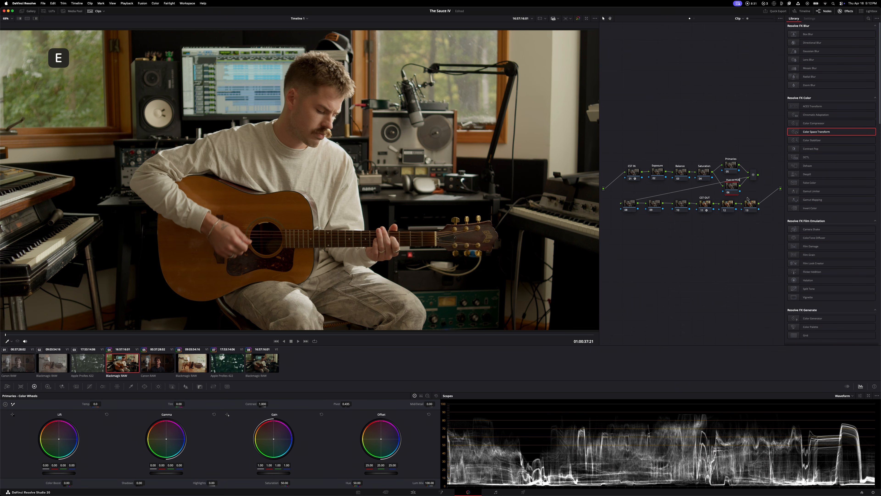
key("Return")
Label the first node of the lower row as Adjust
right_click(630, 205)
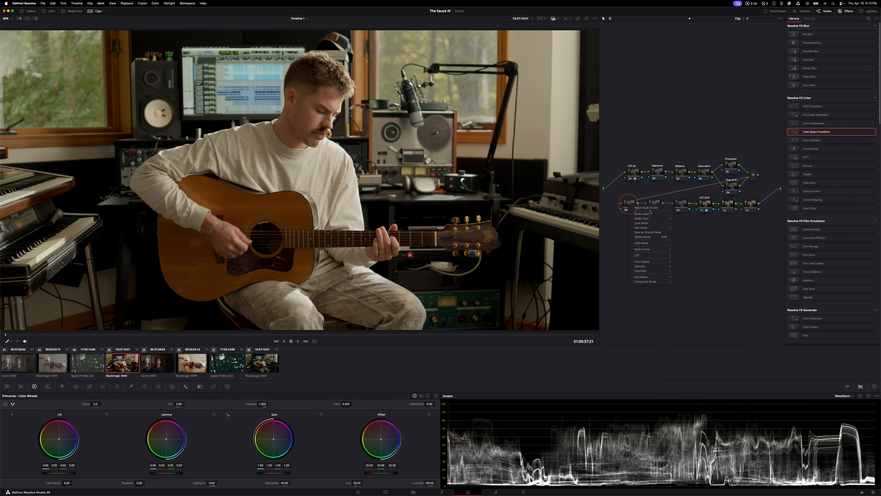
left_click(647, 213)
type("Adju")
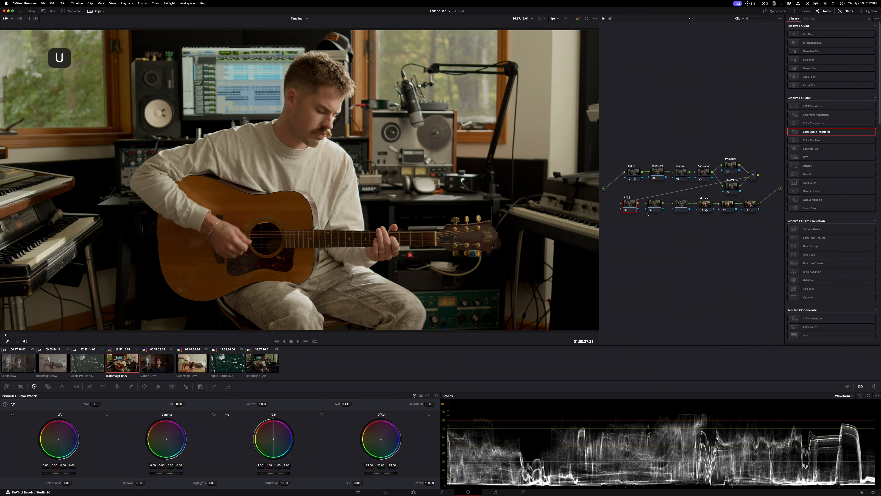
type("st")
key("Return")
Label the second node of the lower row as Texture
right_click(655, 207)
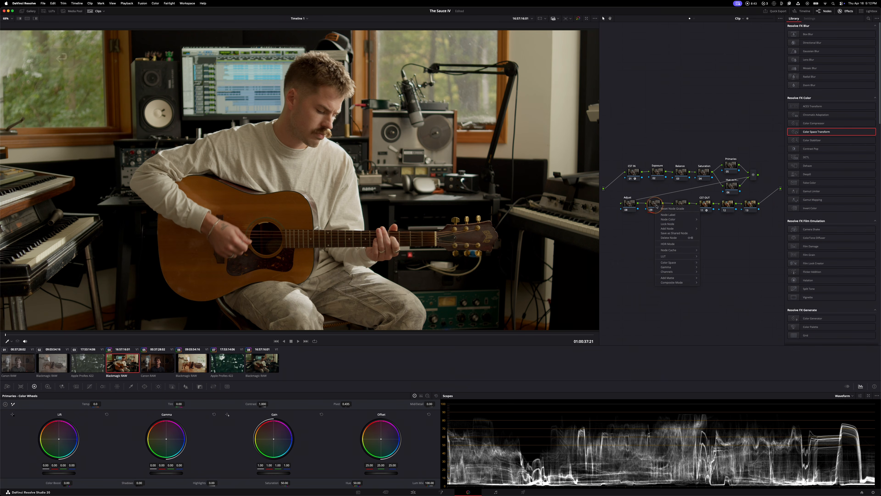
left_click(669, 215)
type("Textu")
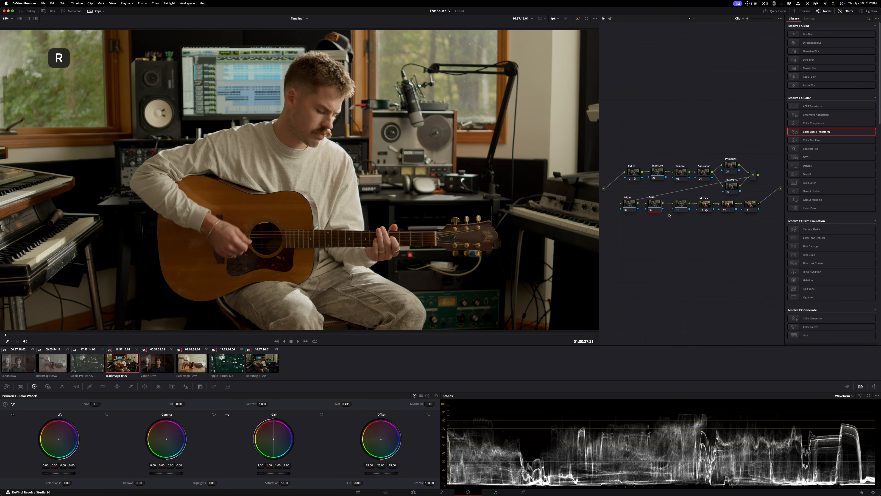
type("re")
Label the node directly before CST OUT as Film Look
right_click(681, 205)
left_click(696, 212)
type("Film Look")
key("Return")
Label the node directly after CST OUT as Contrast
left_click(704, 208)
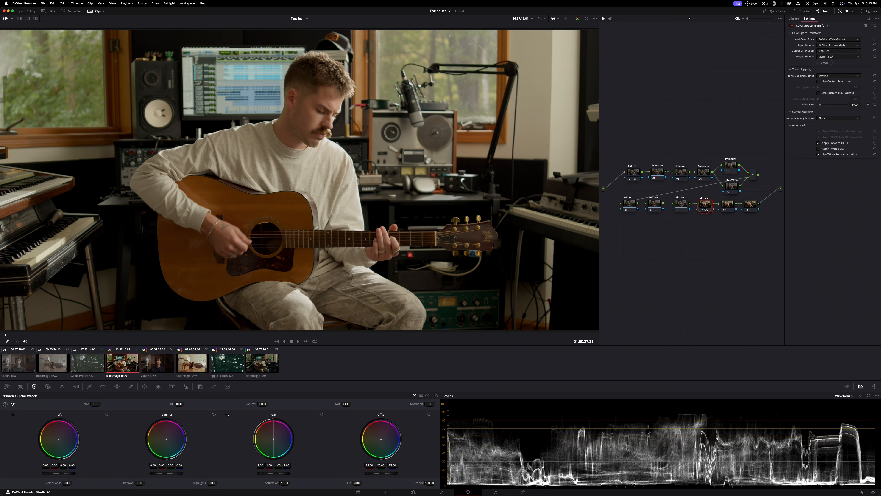
right_click(728, 208)
left_click(743, 218)
type("Contras")
key("Return")
Label the last node of the lower row as Grain
right_click(754, 204)
left_click(765, 212)
type("Grain")
key("Return")
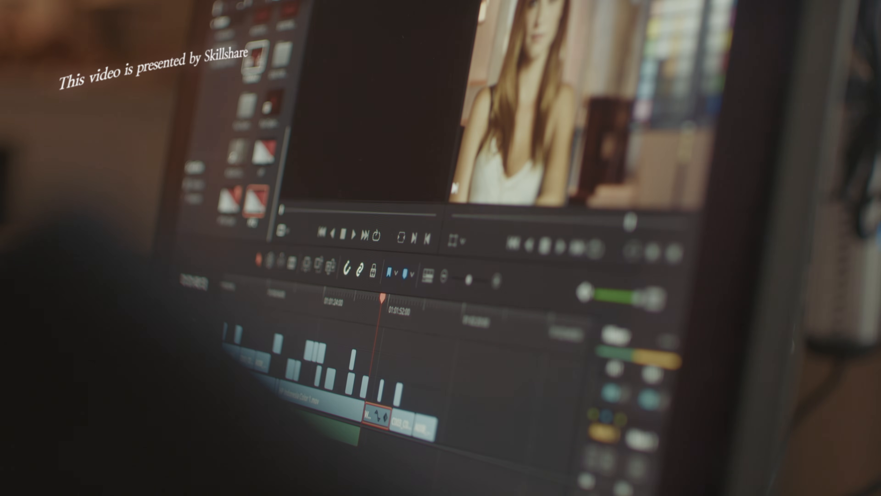
left_click(594, 1)
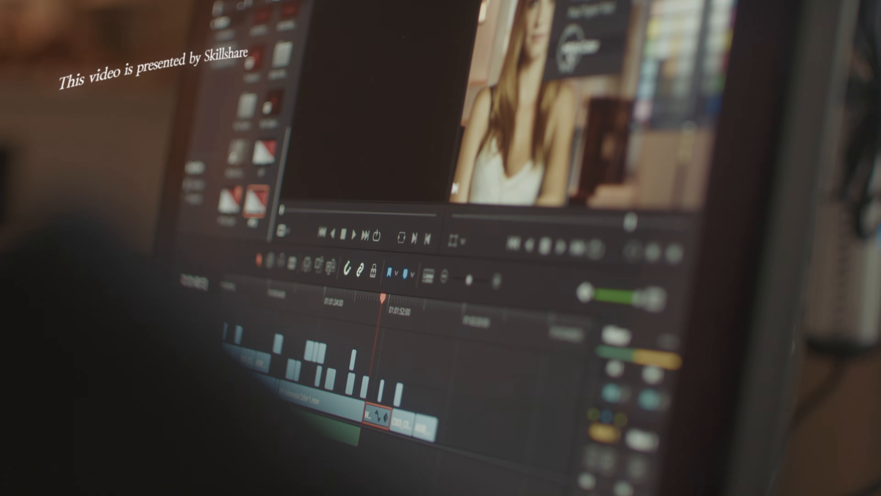
left_click(576, 63)
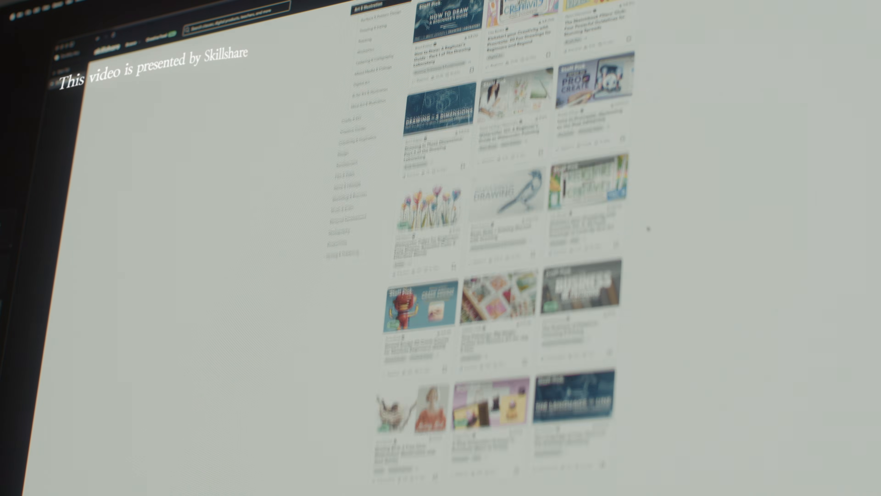
scroll(648, 228, "down", 3)
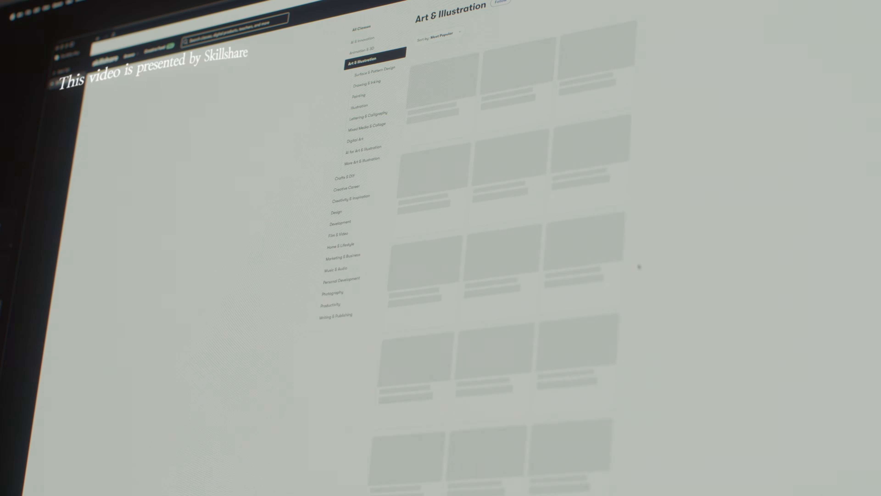
scroll(637, 265, "down", 3)
scroll(639, 267, "down", 1)
scroll(639, 268, "up", 2)
mouse_move(448, 80)
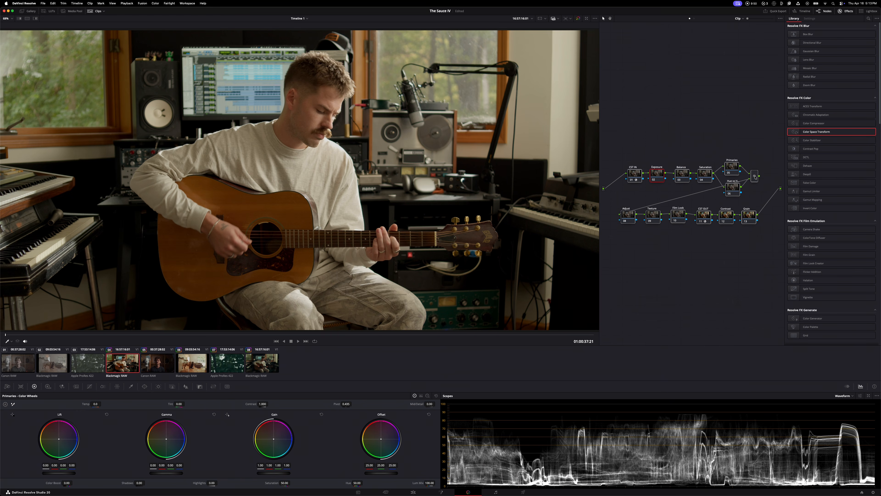
Reposition the node rows in the graph, shifting the upper row up and the lower row down to leave more room between them
left_click(755, 176)
left_click(728, 217)
left_click_drag(772, 240, 605, 90)
left_click_drag(638, 171, 638, 164)
left_click(663, 137)
left_click_drag(627, 118, 779, 265)
left_click_drag(753, 208, 753, 209)
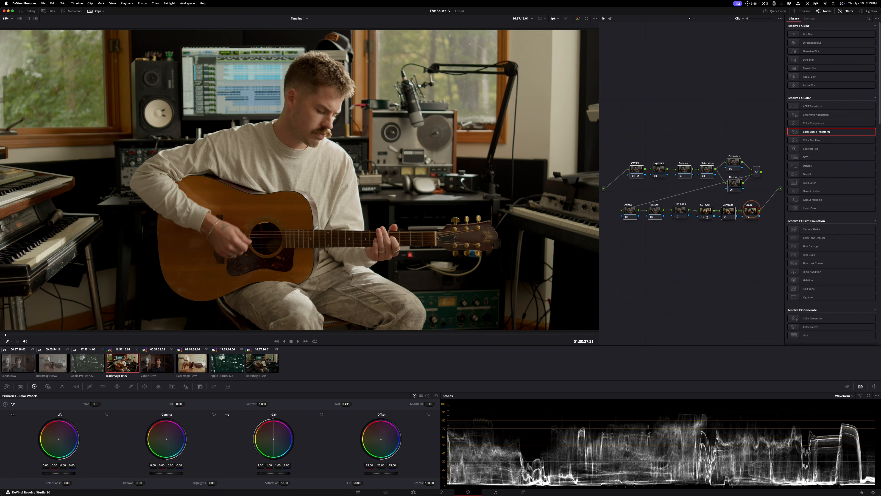
left_click(723, 269)
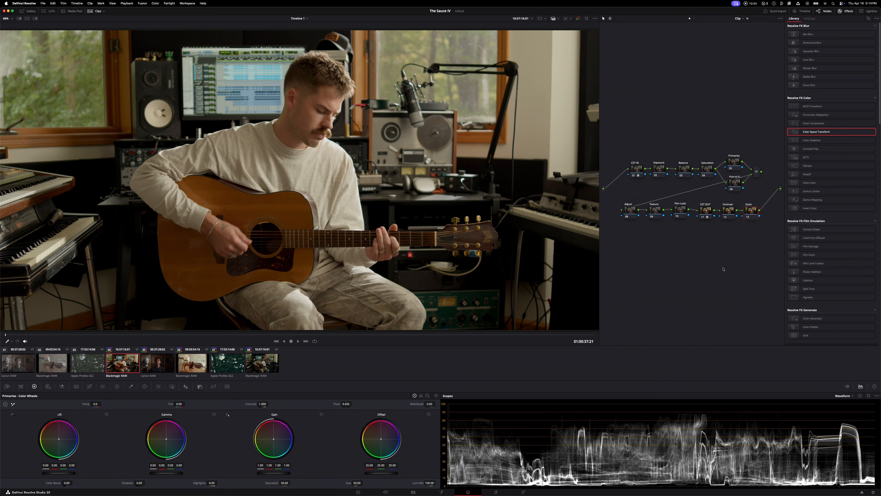
Even out the horizontal spacing of the lower row's nodes from Adjust to Grain
left_click_drag(746, 212, 628, 210)
left_click(729, 213)
left_click(654, 209)
left_click(642, 238)
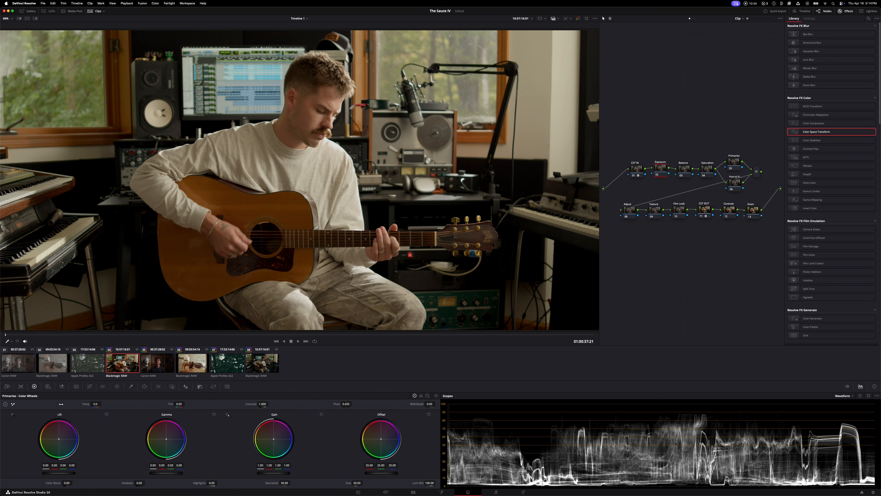
Try raising the global exposure on the Exposure node with the High Dynamic Range color wheels, and undo it
left_click(48, 386)
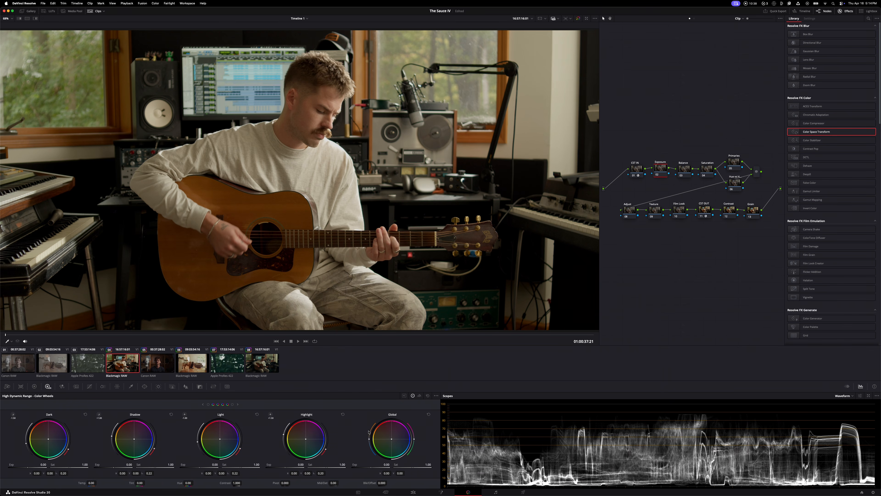
left_click_drag(365, 464, 389, 464)
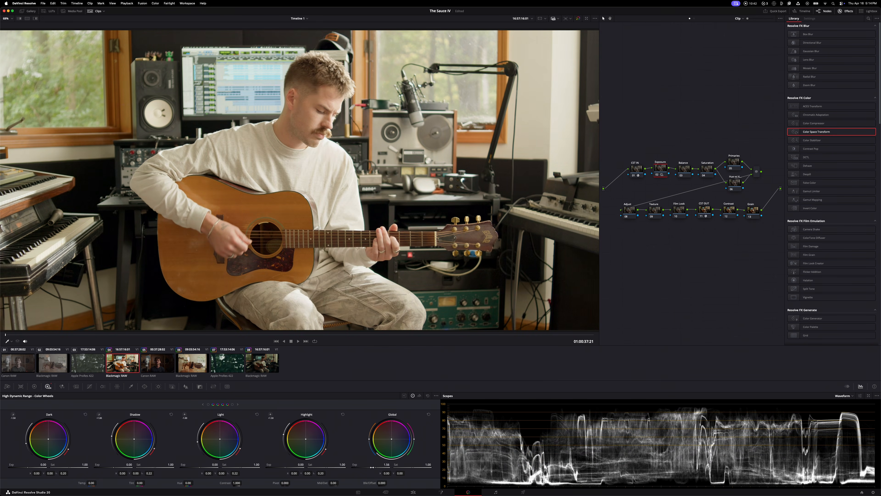
key("super+z")
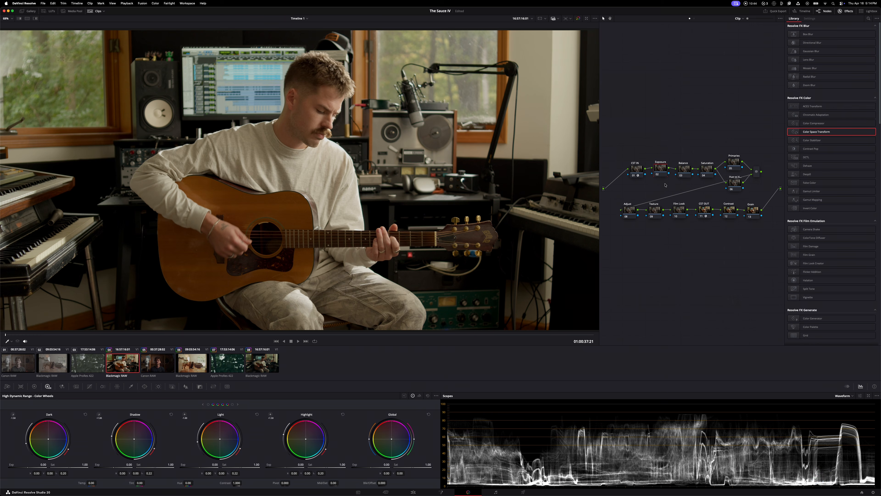
Review the CST IN node's transform settings and the project's color management settings without changing them
left_click(637, 170)
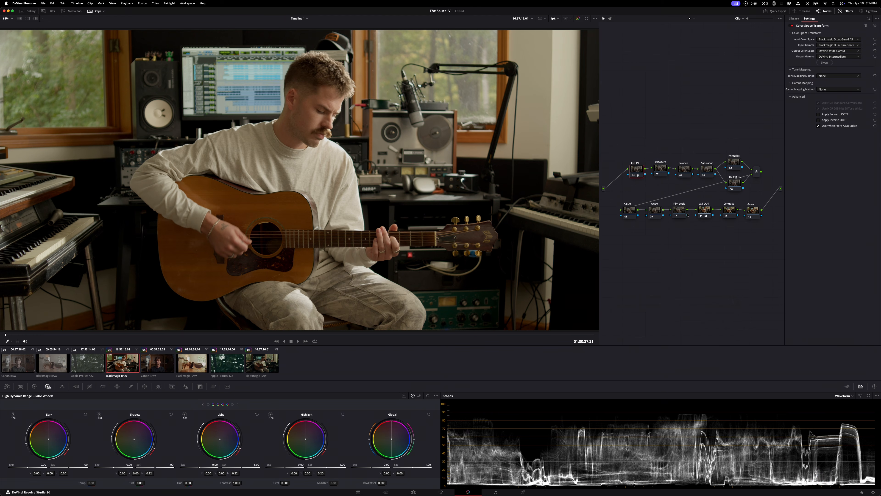
left_click(873, 492)
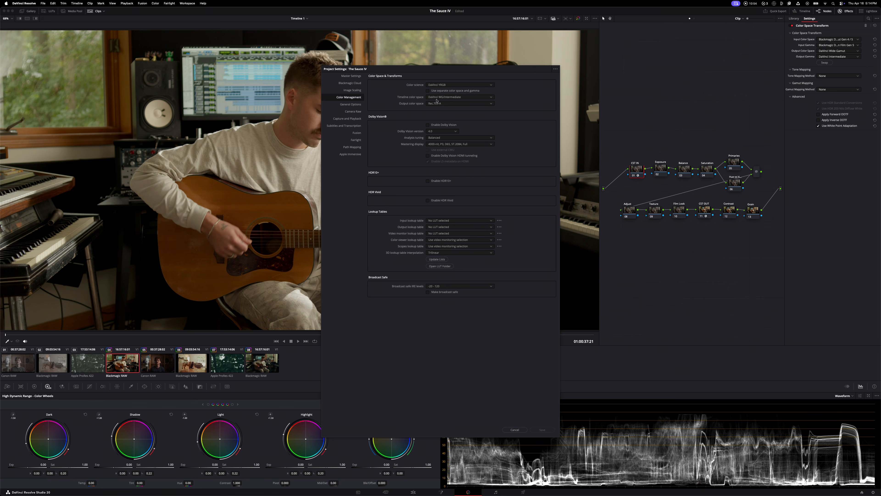
left_click(519, 430)
Check the color space and gamma options of the High Dynamic Range wheels for the Exposure node
left_click(659, 171)
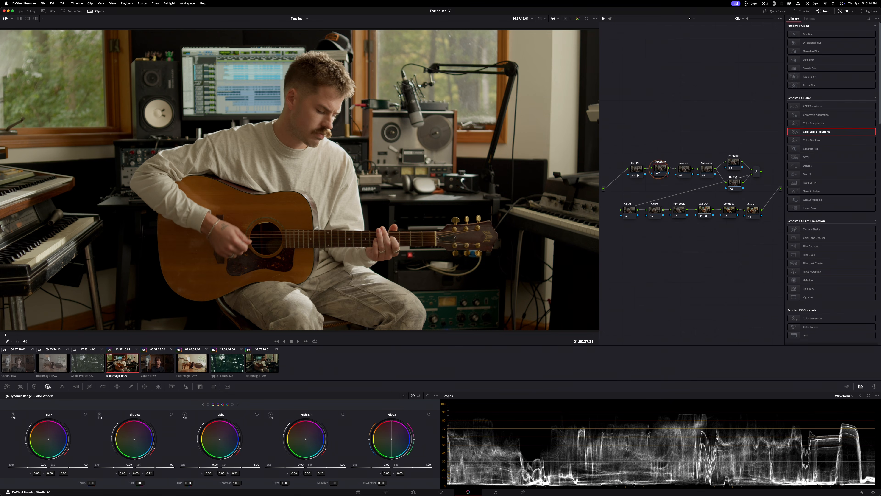
left_click(437, 396)
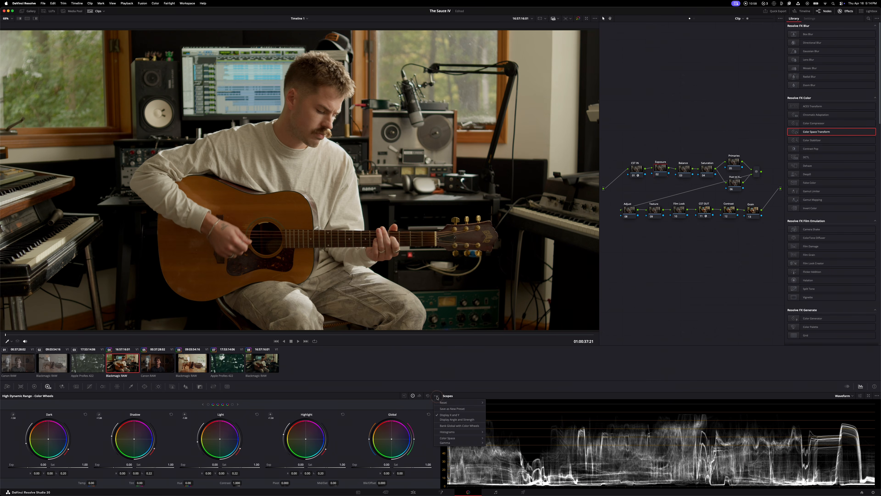
mouse_move(450, 438)
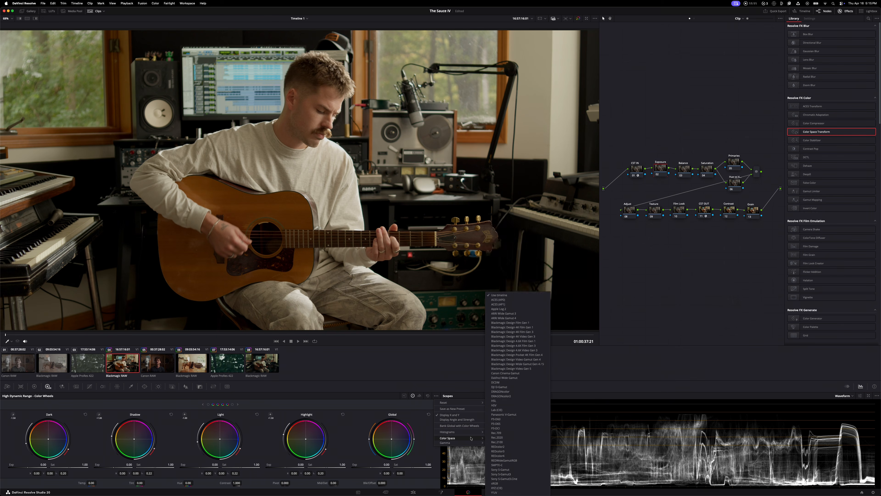
left_click(427, 380)
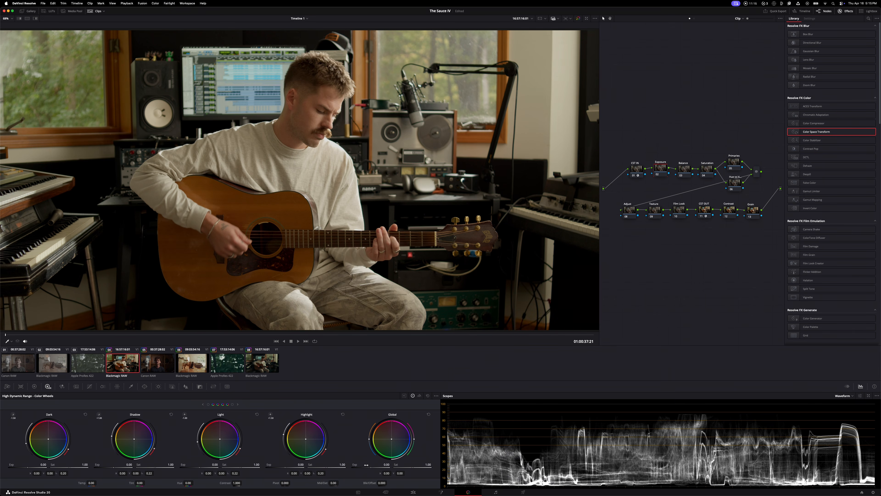
Try raising and lowering the Exposure node's global exposure, and reset the Global wheel
left_click_drag(365, 466, 478, 435)
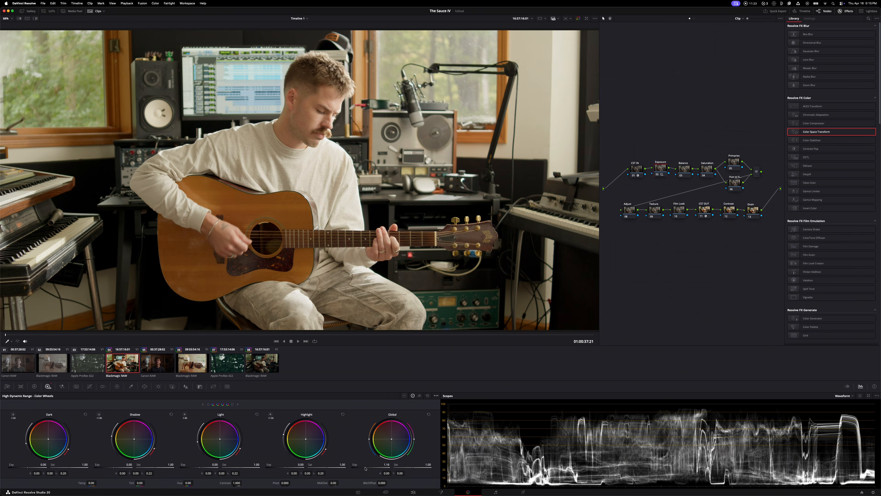
key("super+z")
key("super+z")
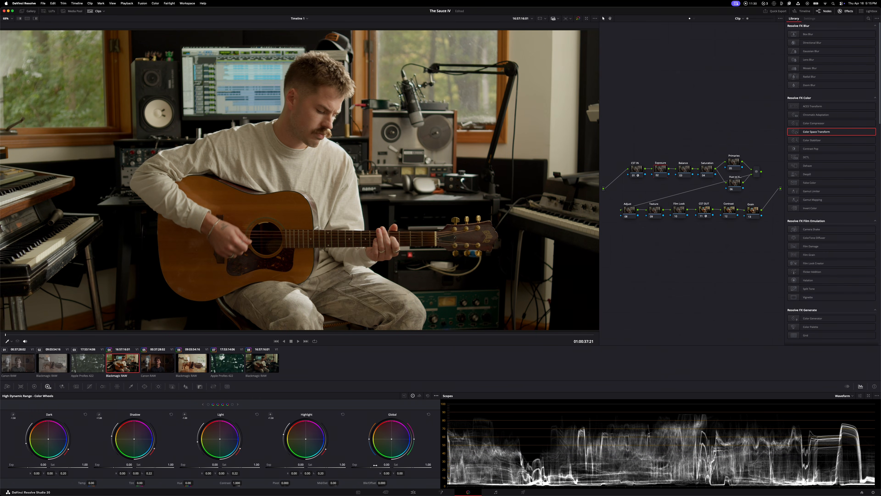
left_click_drag(370, 467, 210, 445)
left_click(429, 414)
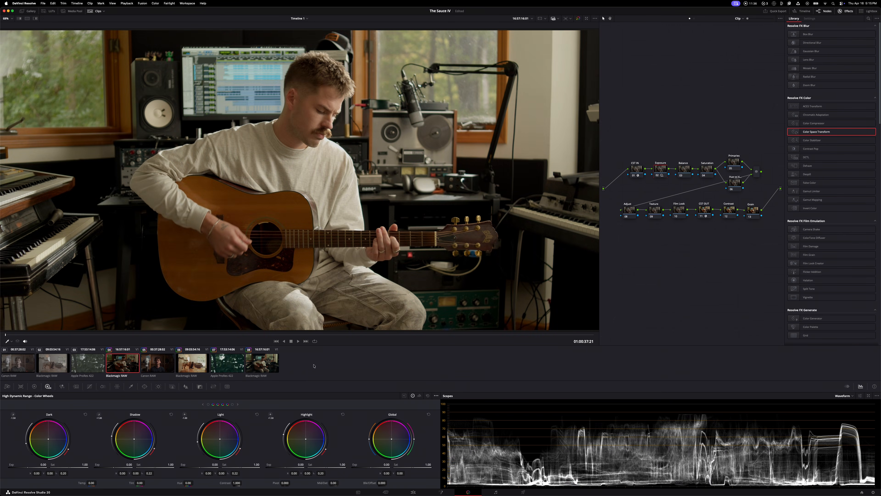
Try correcting the white balance on the Balance node with a cooler temperature and added tint, and undo the adjustments
left_click(688, 170)
left_click(684, 169)
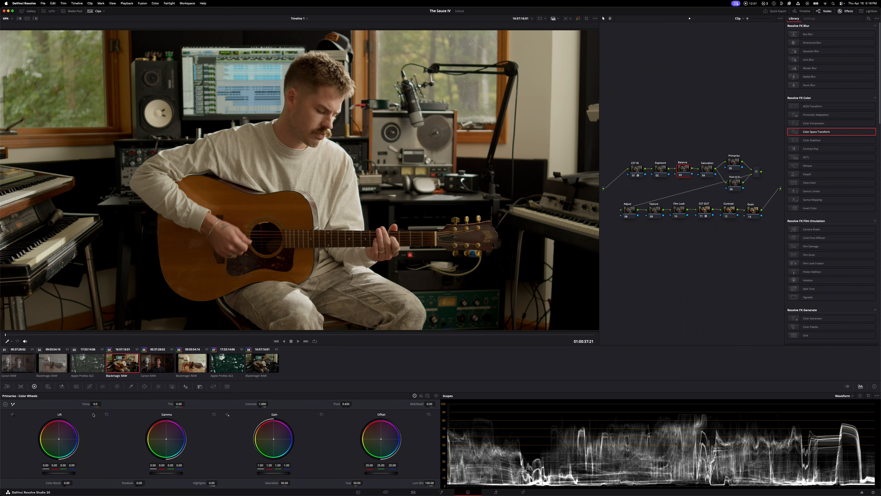
mouse_move(95, 404)
left_mouse_down()
mouse_move(218, 396)
mouse_move(10, 400)
mouse_move(96, 404)
left_mouse_up()
double_click(90, 404)
left_click_drag(96, 402, 89, 403)
left_click_drag(177, 404, 181, 404)
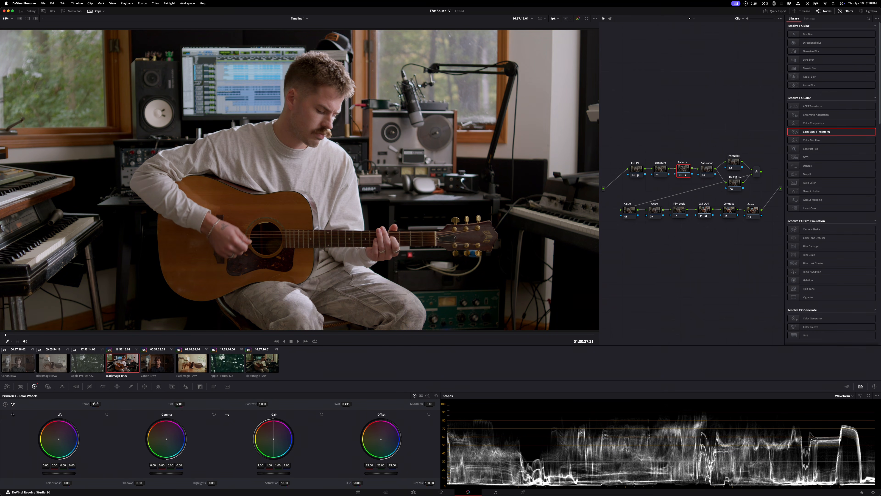
left_click_drag(97, 403, 103, 403)
left_click_drag(174, 403, 172, 404)
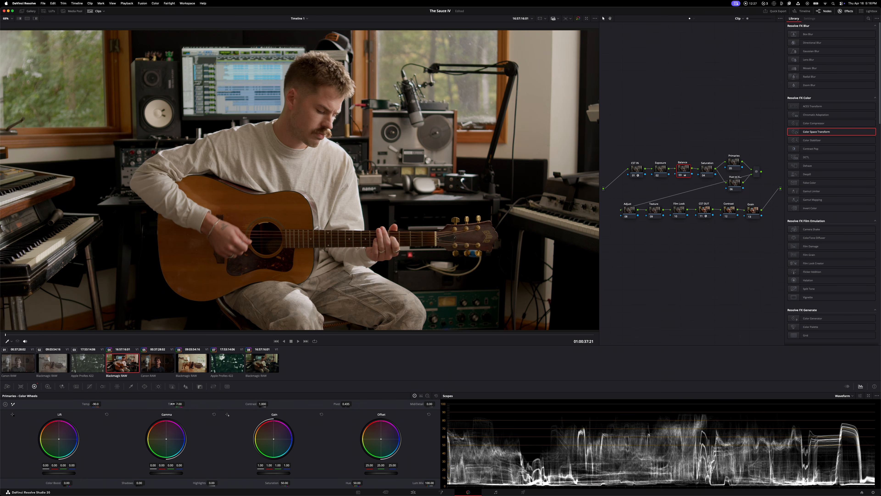
key("super+z")
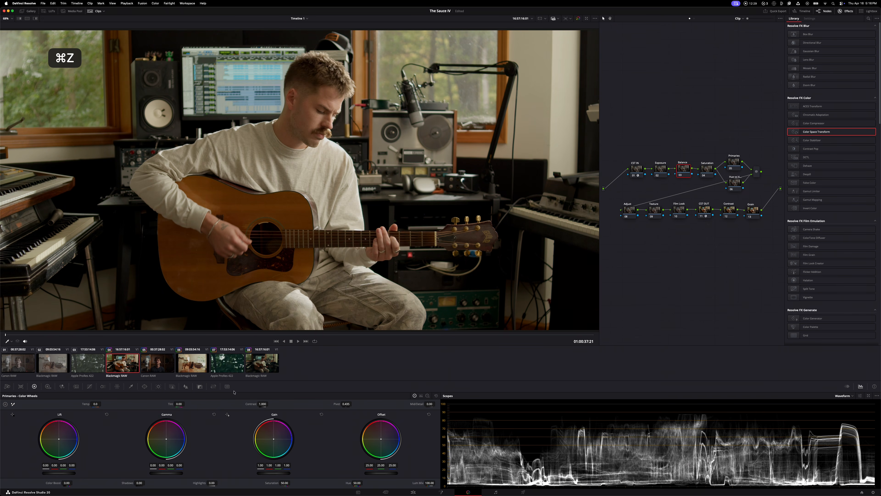
Check the Balance node's own color space and gamma options without changing them
right_click(683, 171)
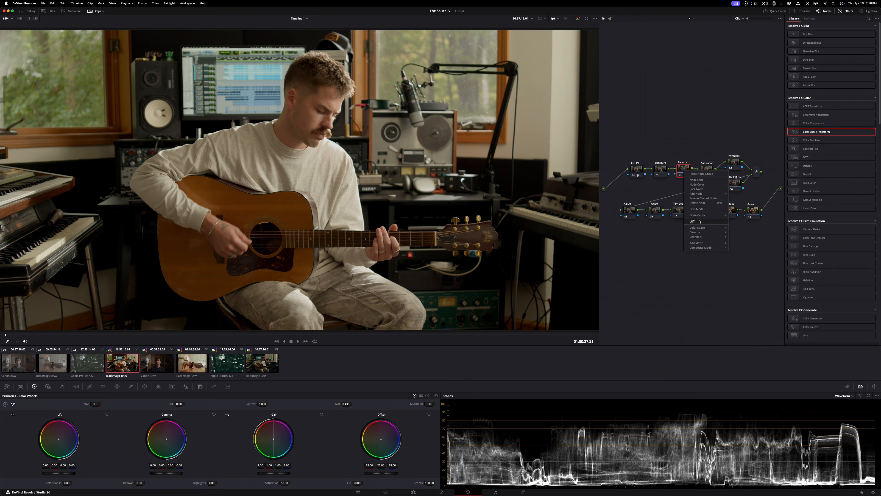
mouse_move(699, 234)
left_click(740, 222)
left_click(35, 388)
left_click(34, 388)
left_click(35, 388)
left_click(35, 388)
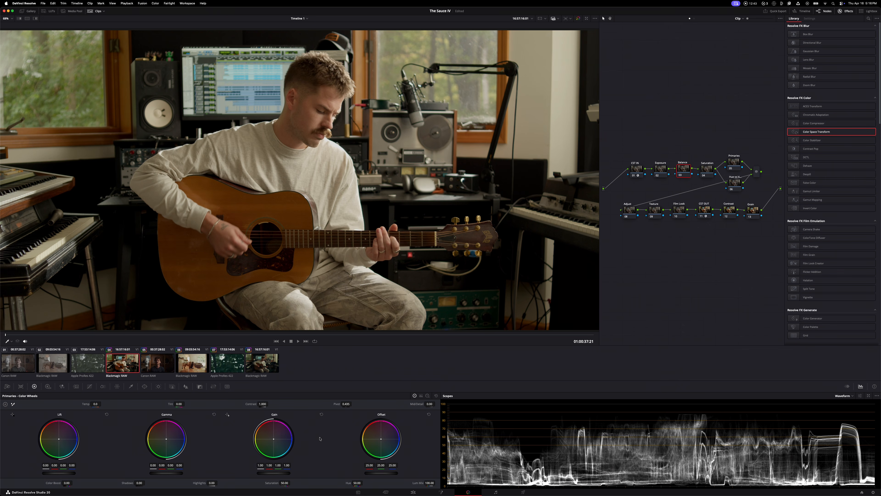
Switch the scope from Waveform to Vectorscope and magnify its trace
left_click(845, 396)
left_click(848, 412)
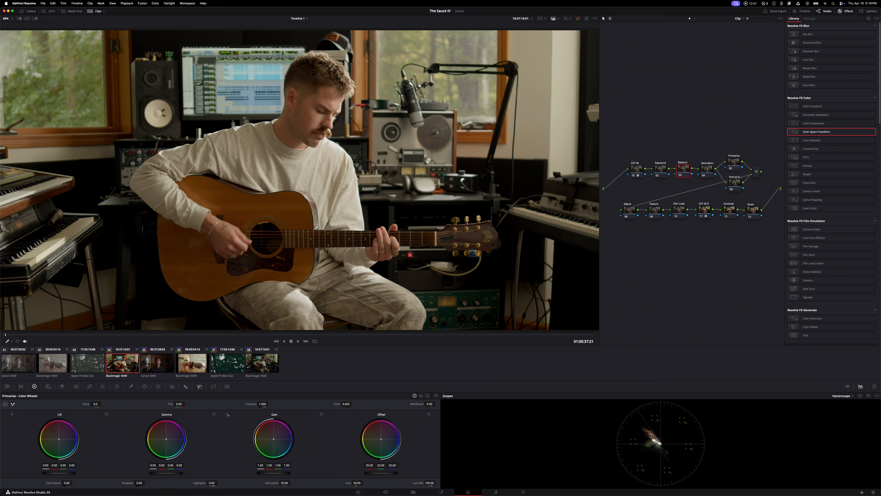
scroll(658, 442, "up", 5)
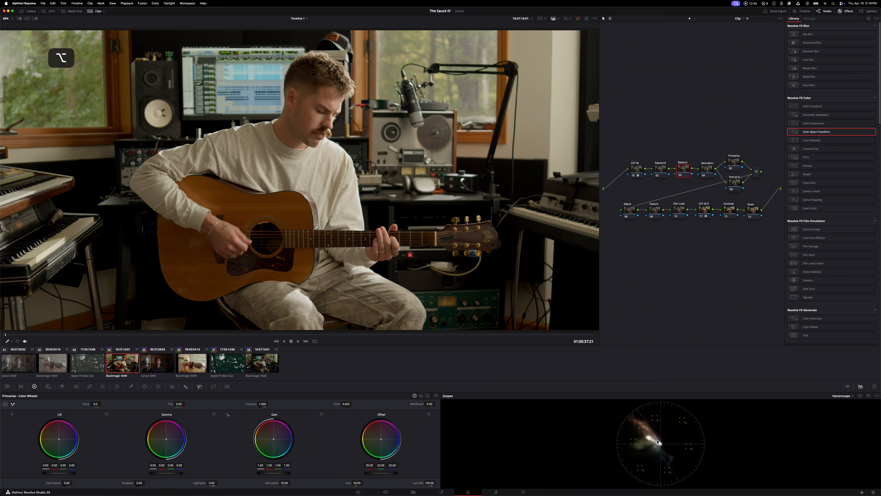
Push the Balance node's Gain wheel toward blue and set its key output gain to 0.5
mouse_move(274, 453)
left_mouse_down()
mouse_move(279, 444)
mouse_move(311, 445)
mouse_move(289, 455)
mouse_move(275, 434)
mouse_move(301, 428)
mouse_move(313, 437)
mouse_move(306, 456)
mouse_move(281, 460)
mouse_move(277, 446)
mouse_move(293, 440)
mouse_move(300, 449)
mouse_move(293, 454)
mouse_move(288, 445)
left_mouse_up()
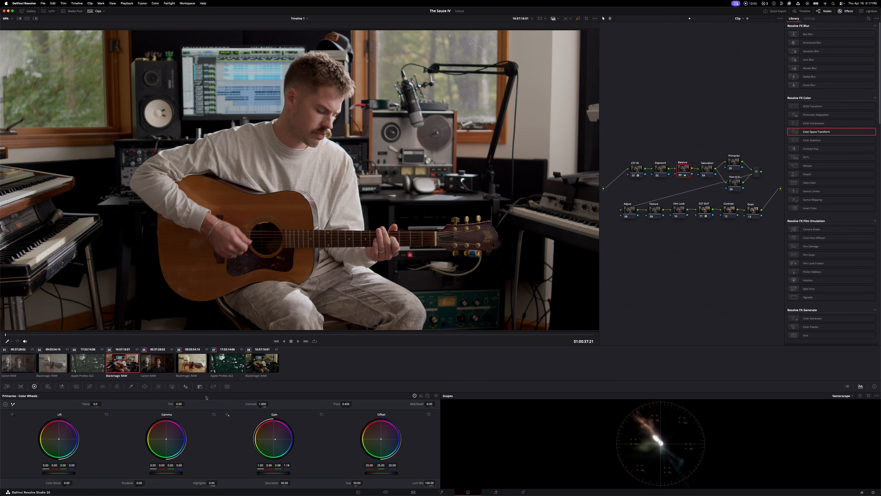
left_click(200, 386)
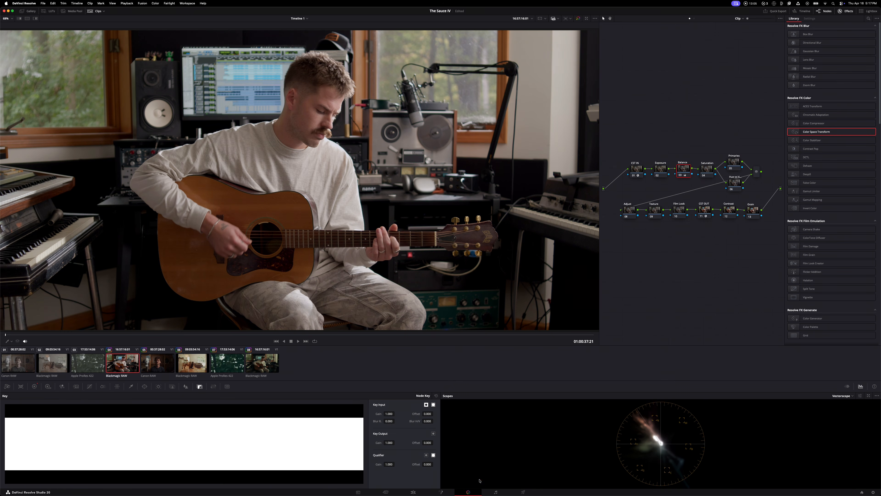
left_click(390, 443)
type("0.5")
key("Return")
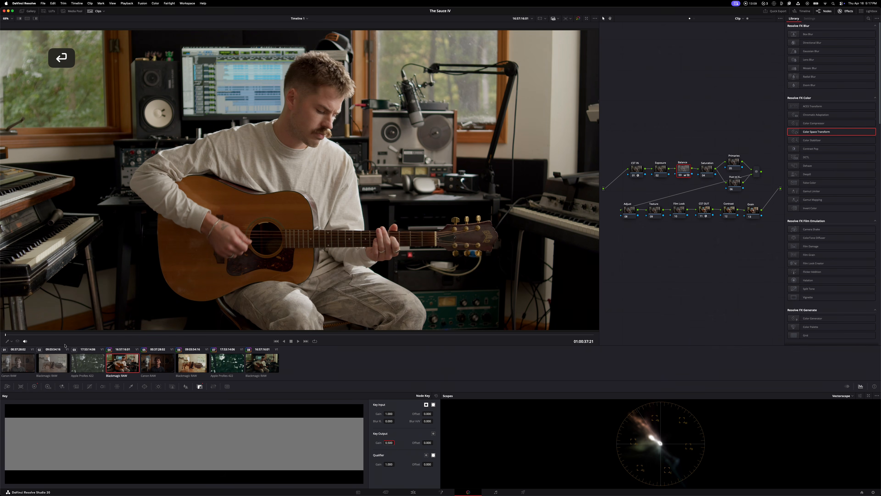
Refine the Balance node's Gain wheel toward cool blue, and toggle the node's grade off and on to compare
left_click(34, 386)
mouse_move(286, 440)
left_mouse_down()
mouse_move(299, 459)
mouse_move(342, 473)
mouse_move(278, 444)
mouse_move(283, 449)
left_mouse_up()
double_click(276, 440)
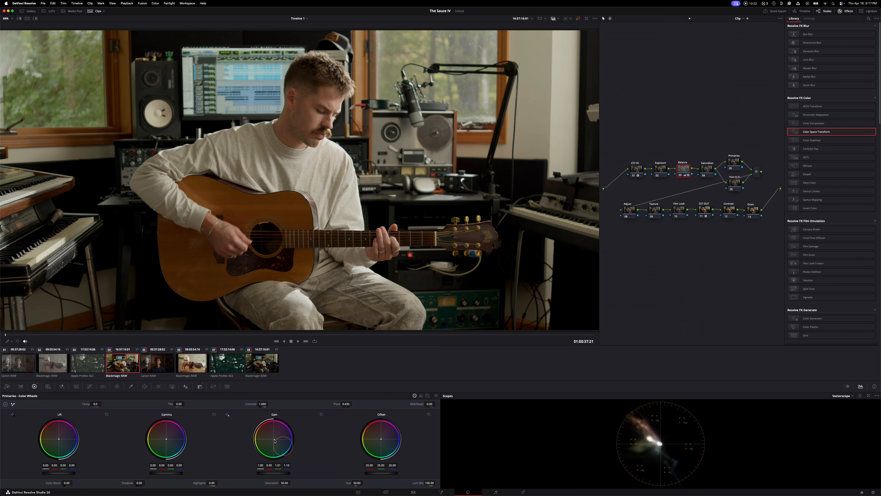
key("super+d")
key("super+d")
key("super+d")
key("super+d")
key("super+d")
key("super+d")
Set the Saturation node's color space to HSV and disable its channels 1 and 3
left_click(704, 168)
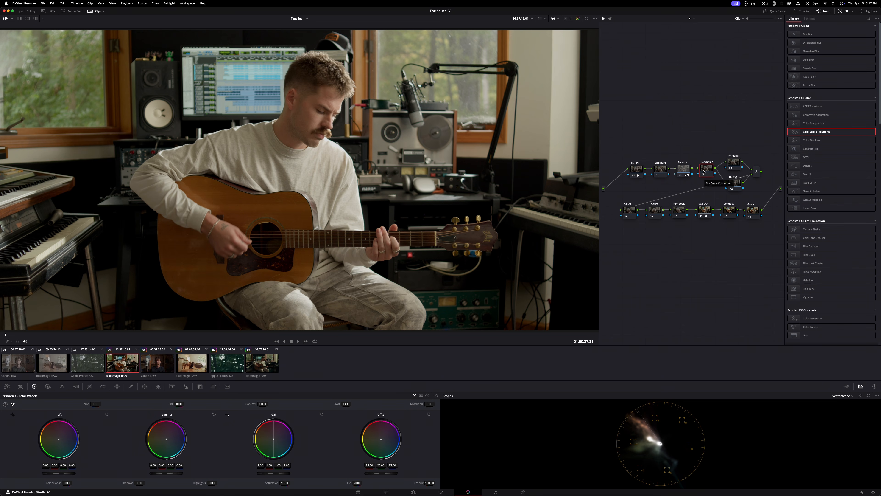
right_click(711, 169)
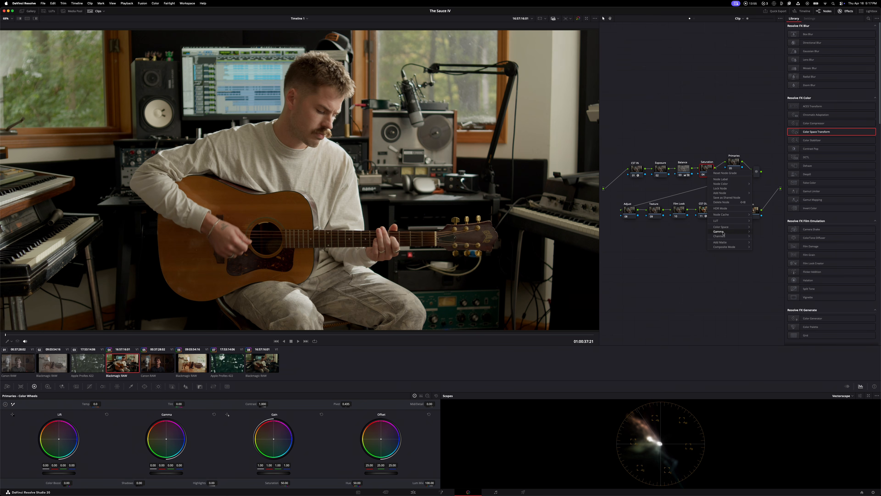
mouse_move(722, 228)
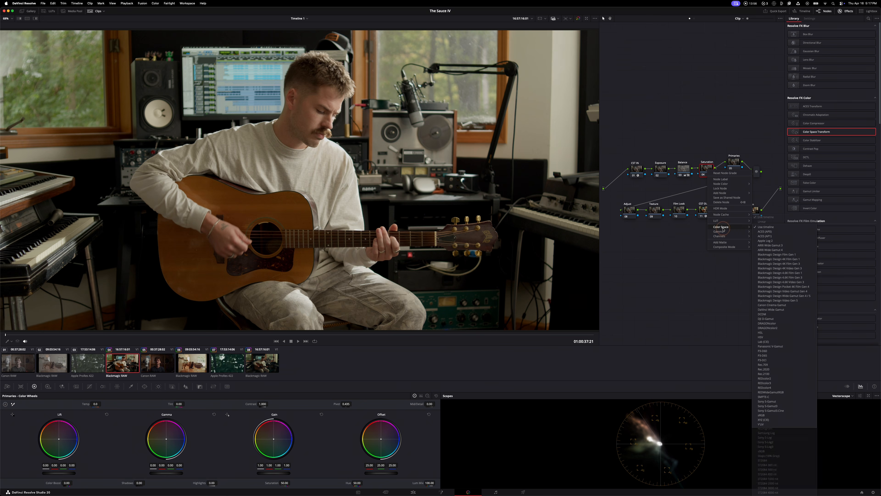
left_click(765, 337)
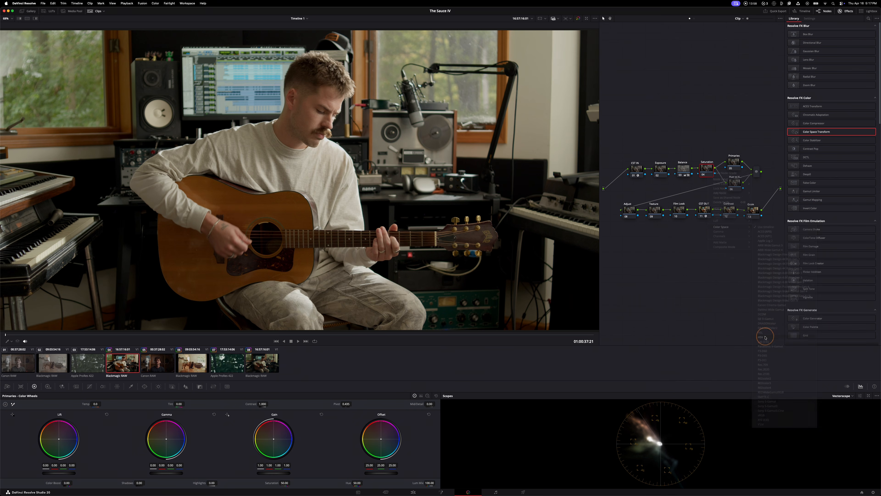
right_click(708, 169)
mouse_move(729, 234)
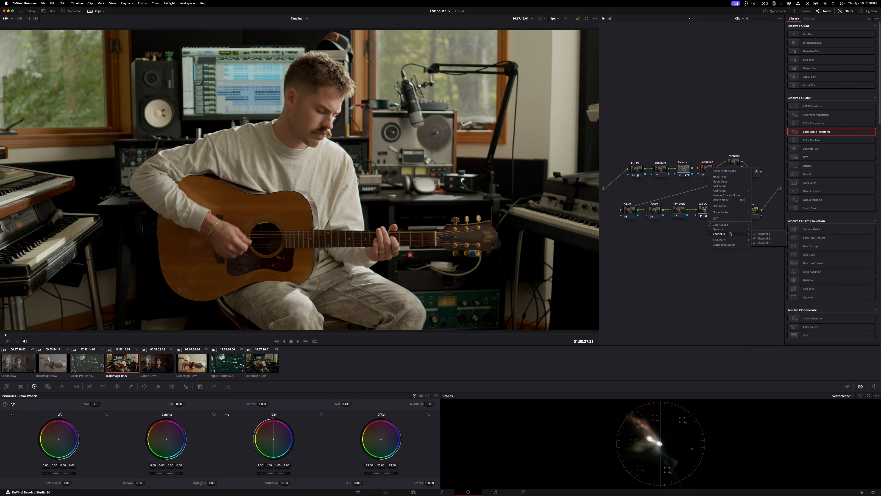
left_click(765, 233)
right_click(707, 170)
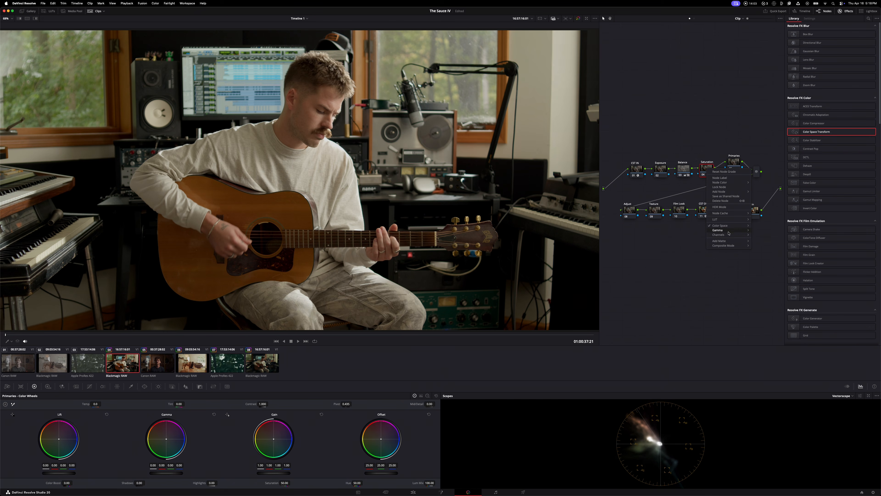
left_click(765, 244)
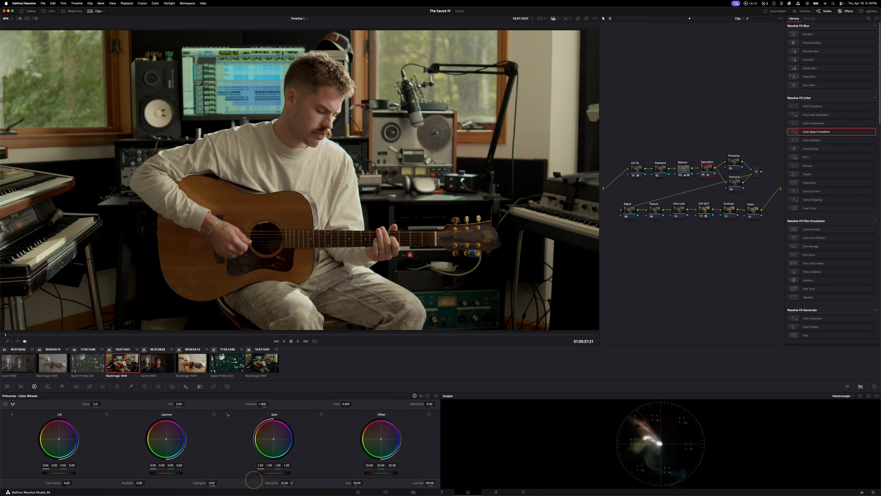
Undo the Saturation change, try raising the node's Lift master level to 0.07, and reset Lift
key("super+z")
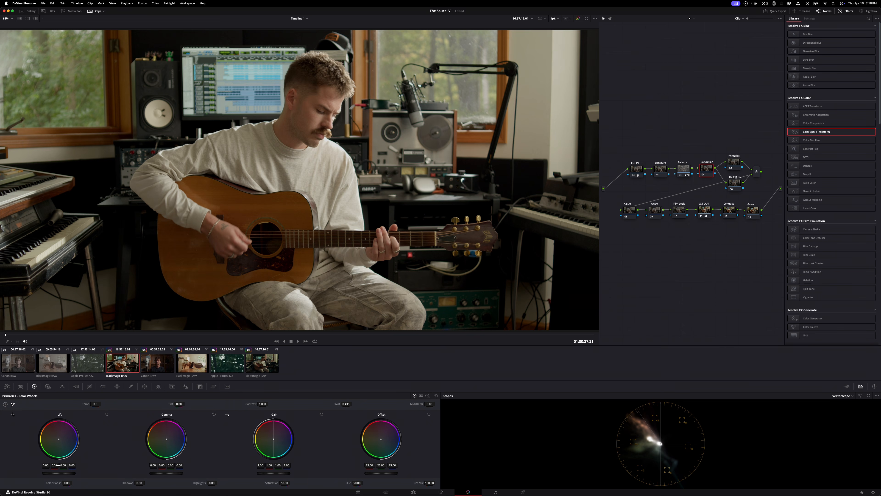
mouse_move(60, 473)
left_mouse_down()
mouse_move(166, 472)
mouse_move(67, 474)
left_mouse_up()
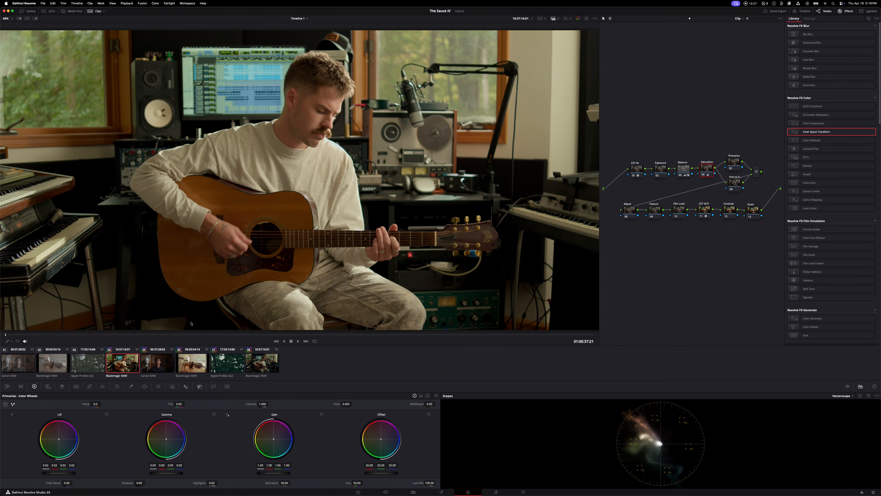
left_click_drag(59, 472, 102, 471)
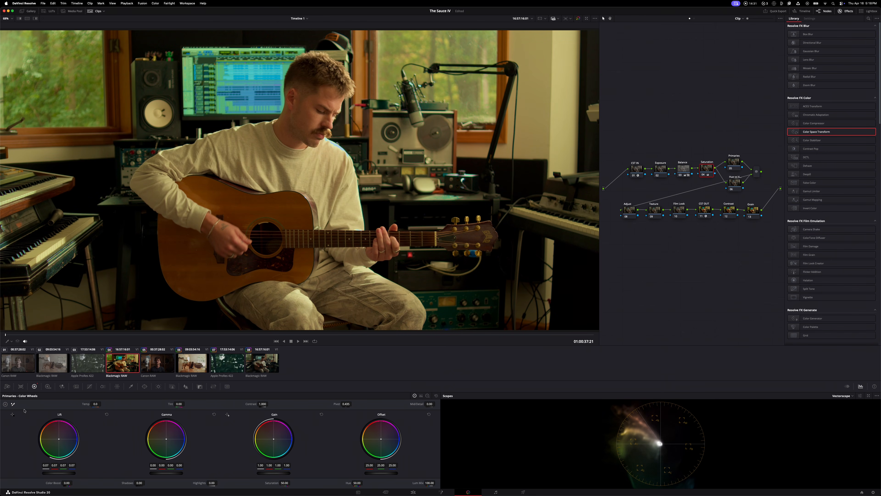
left_click(106, 414)
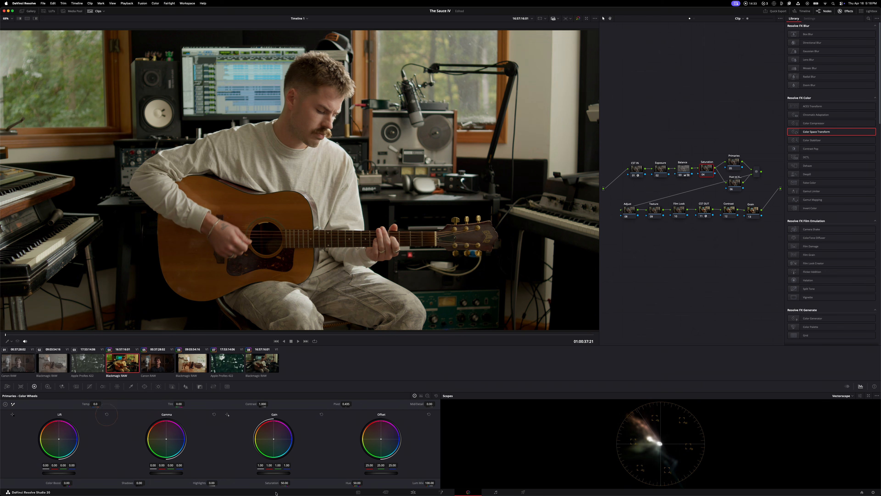
Try raising the Saturation node's Gain and Gamma master levels and lowering Gain to 0.90, resetting each wheel
left_click_drag(274, 473, 328, 473)
left_click(321, 414)
mouse_move(163, 470)
left_mouse_down()
mouse_move(218, 473)
mouse_move(201, 472)
left_mouse_up()
left_click(214, 415)
left_click_drag(286, 473, 252, 471)
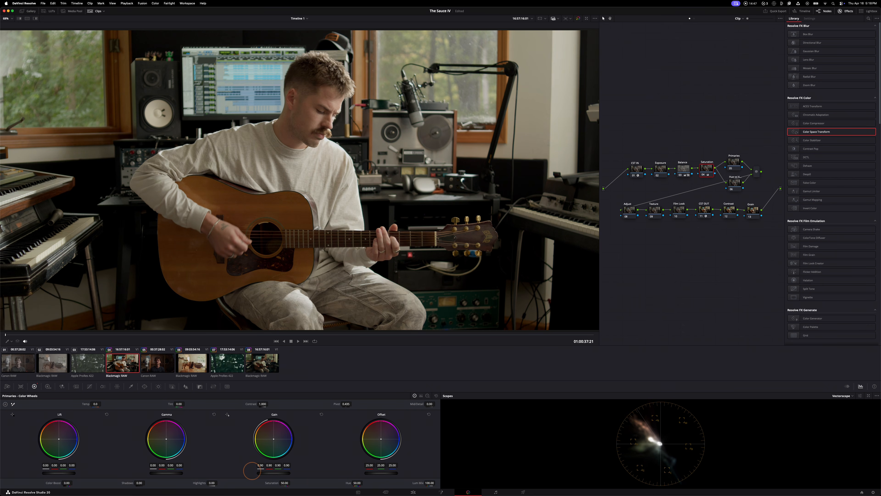
left_click(322, 413)
Try shifting the Primaries node's Gamma color balance, and undo the adjustment
left_click(732, 165)
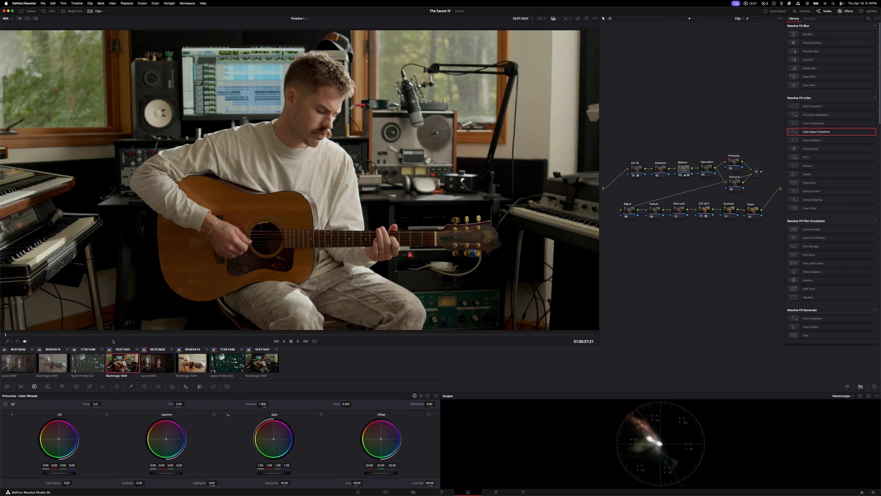
mouse_move(179, 445)
left_mouse_down()
mouse_move(166, 438)
mouse_move(176, 439)
mouse_move(171, 430)
mouse_move(165, 437)
left_mouse_up()
key("super+z")
Lower the Primaries node's key output gain so that its adjustments act more subtly
left_click_drag(731, 162, 730, 159)
left_click(199, 386)
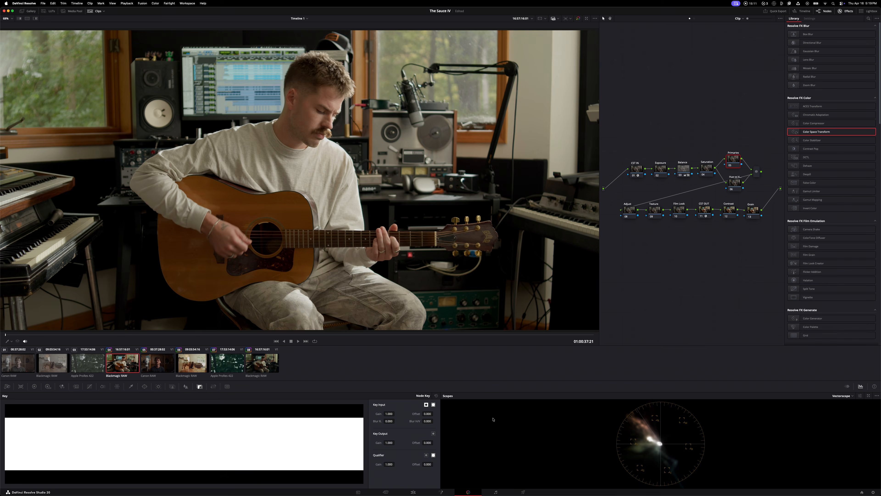
left_click(389, 443)
type("5")
key("Return")
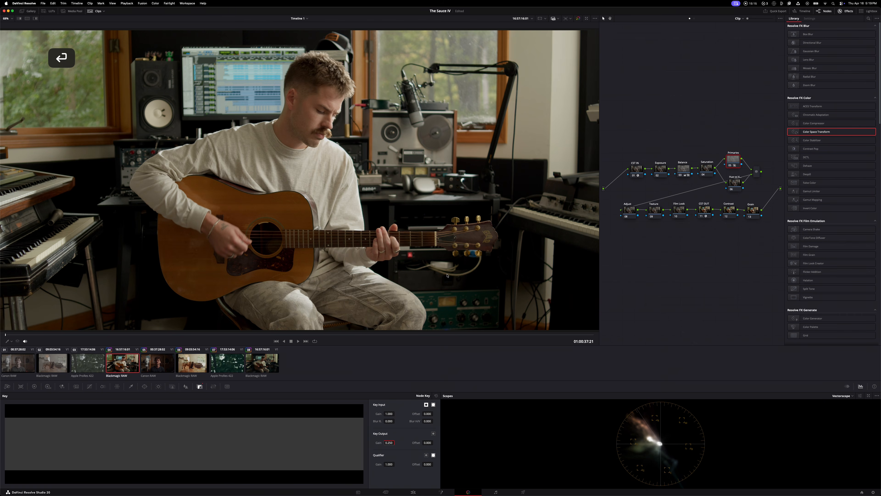
On the Primaries node, warm the Gamma wheel toward orange-red and push the Lift wheel toward cool blue
left_click(20, 385)
left_click(34, 386)
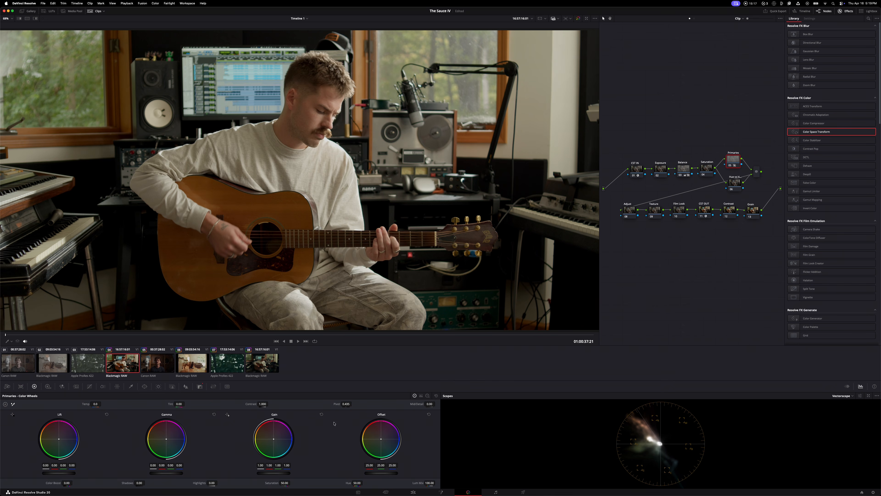
left_click_drag(175, 447, 146, 432)
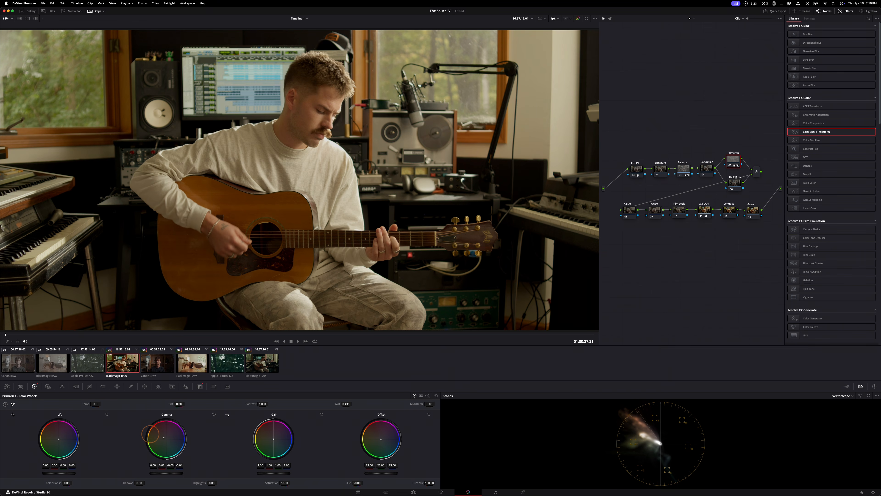
double_click(164, 437)
left_click_drag(179, 438, 163, 422)
left_click_drag(61, 441, 74, 448)
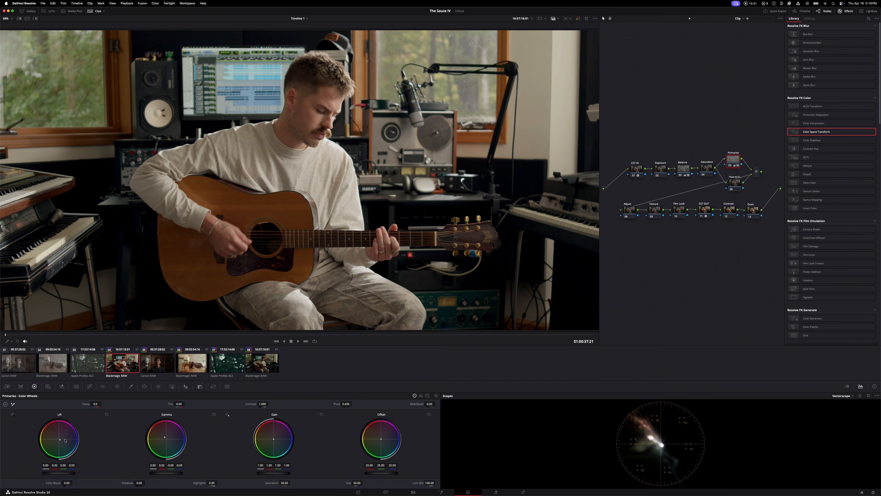
mouse_move(162, 441)
left_mouse_down()
mouse_move(174, 439)
mouse_move(167, 433)
left_mouse_up()
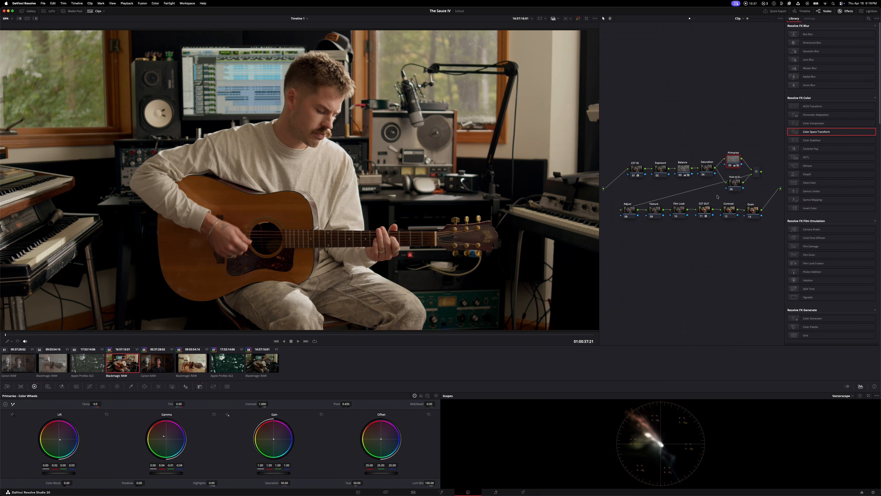
Lower the yellow saturation with the Hue Vs Sat curve on the parallel node below Primaries
left_click_drag(736, 186, 734, 185)
left_click(90, 386)
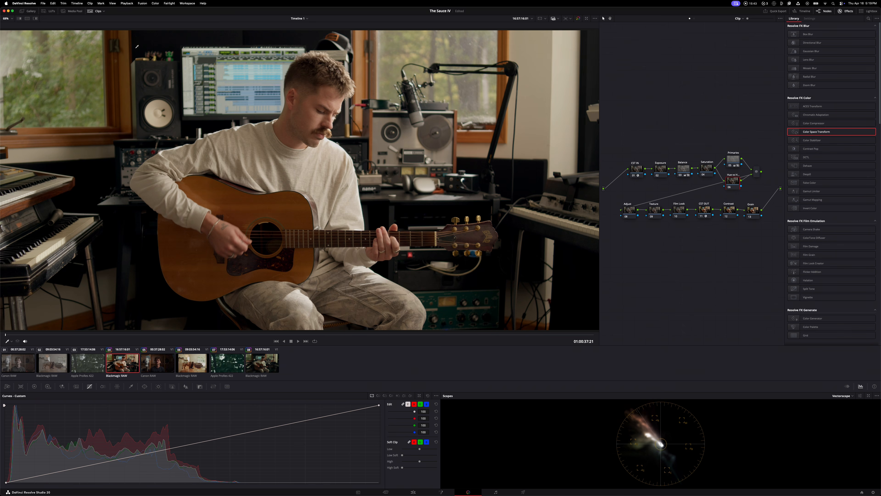
left_click(385, 396)
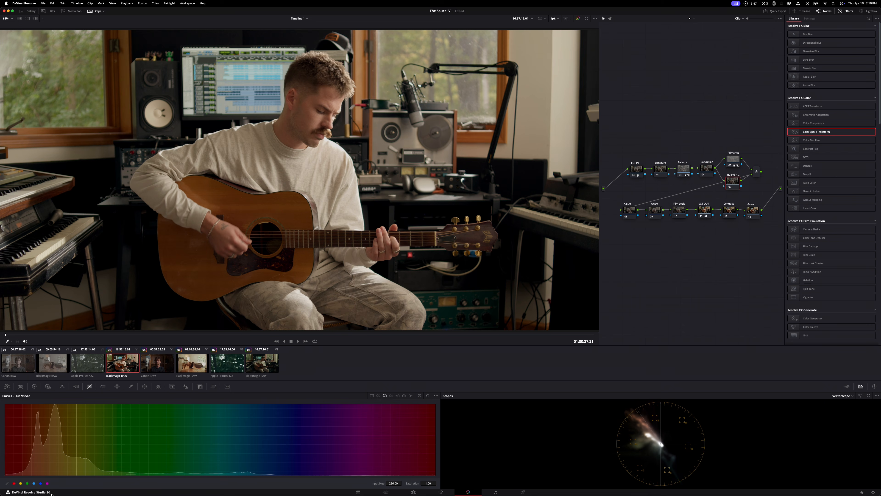
left_click_drag(76, 440, 77, 449)
Try rotating the red tones with the Hue Vs Hue curve, and reset that curve
left_click(378, 396)
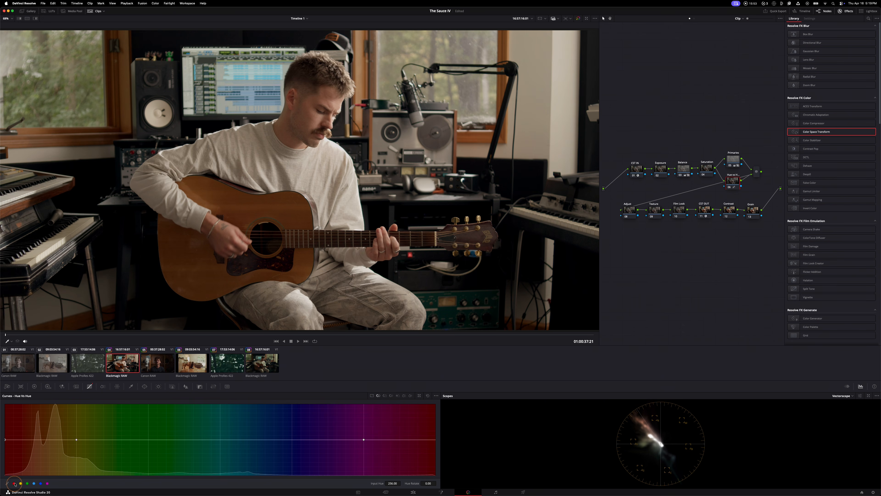
left_click_drag(5, 439, 5, 424)
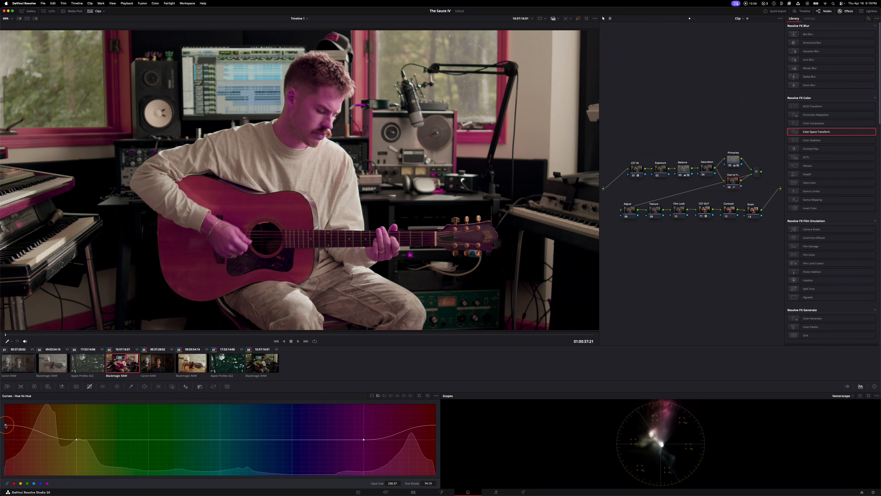
left_click(428, 396)
left_click_drag(736, 185, 734, 184)
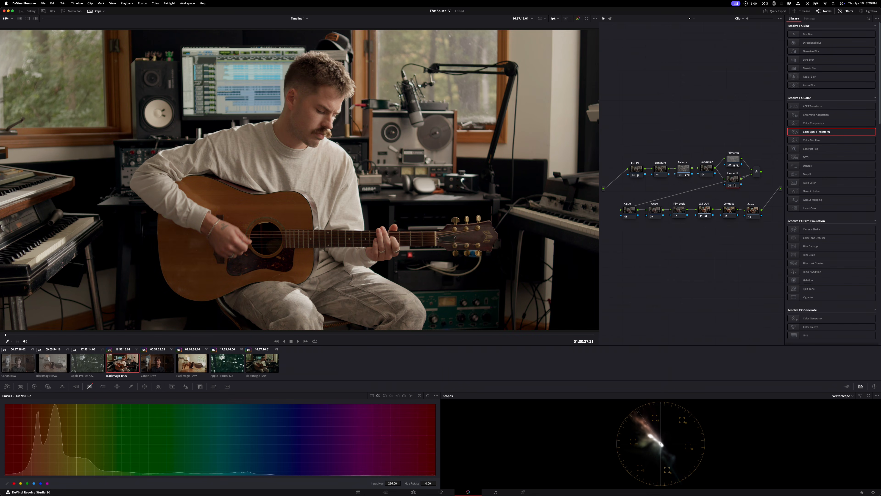
Try raising the Gamma master level on the Adjust node, and undo the adjustment
left_click(630, 210)
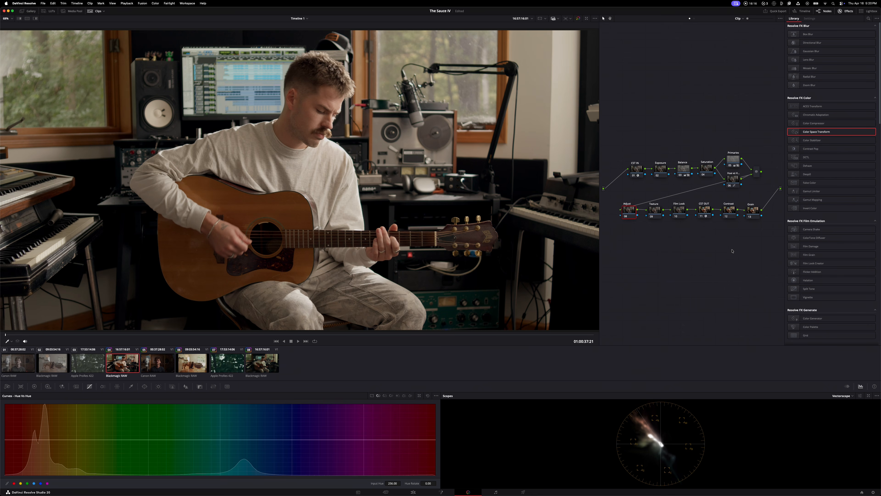
left_click_drag(626, 211, 626, 210)
left_click(34, 386)
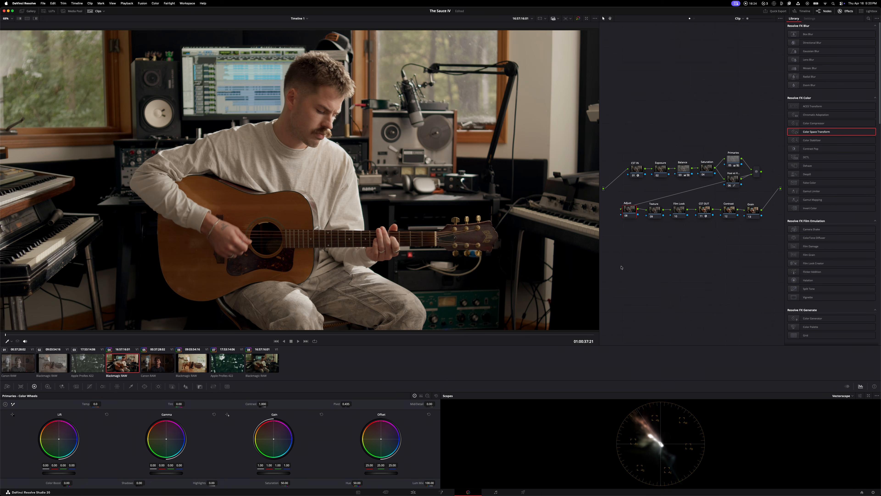
left_click(662, 174)
left_click(733, 160)
left_click(627, 212)
left_click_drag(171, 475, 179, 474)
key("super+z")
Try a midtone detail of 30 and strongly negative amounts on the Texture node, and reset it to 0
left_click(429, 404)
type("30")
key("Return")
left_click(429, 404)
type("-")
key("Escape")
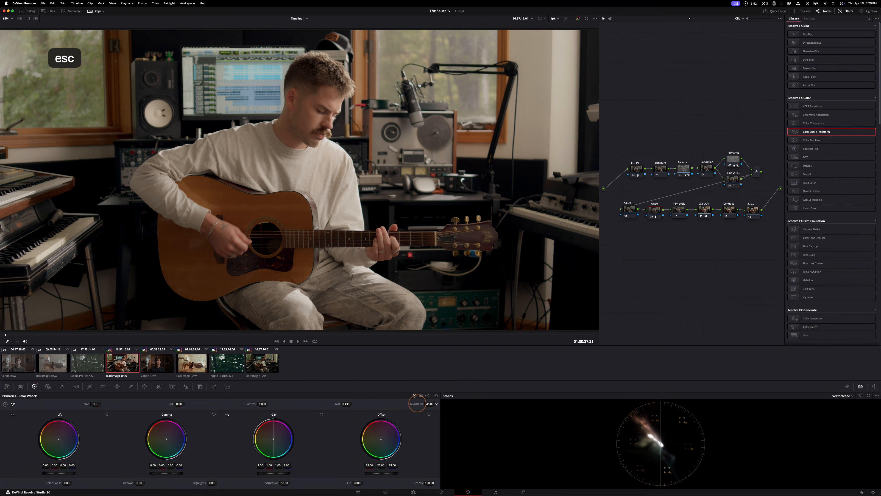
left_click_drag(369, 410, 327, 412)
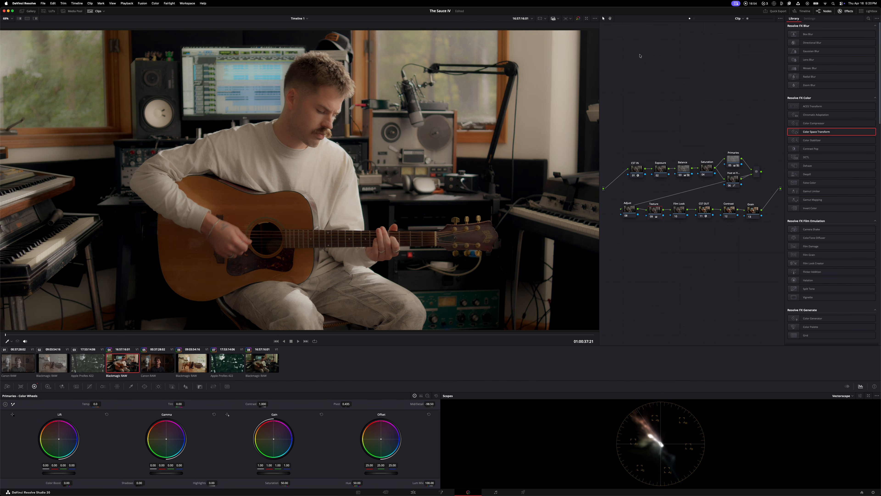
double_click(430, 403)
type("0")
key("Return")
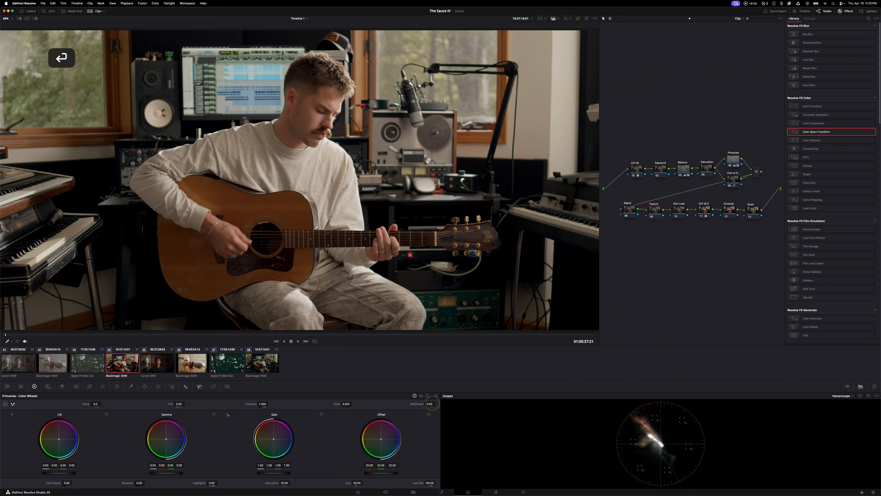
Set the Texture node's midtone detail to -30, and toggle the node off and on to compare
double_click(431, 404)
type("-30")
key("Return")
key("super+d")
key("super+d")
key("super+d")
key("super+d")
key("super+d")
key("super+d")
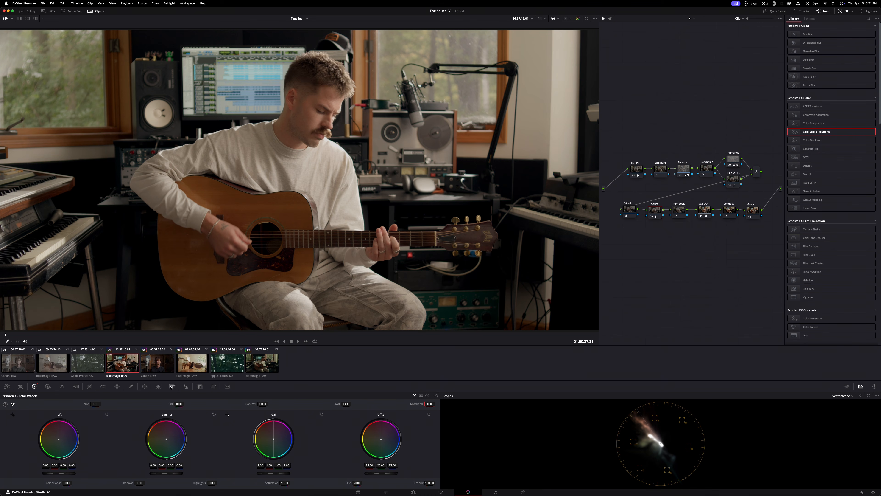
Raise the Texture node's blur radius to 0.52 on all color channels
left_click(186, 385)
left_click(73, 439)
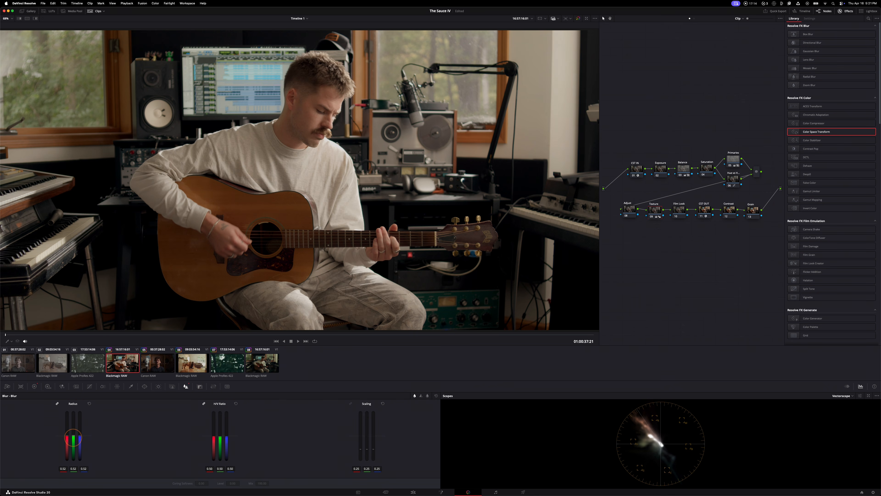
Toggle the Texture node off and on several times to compare the image with and without the softening
left_click(74, 436)
key("super+d")
key("super+d")
key("super+d")
key("super+d")
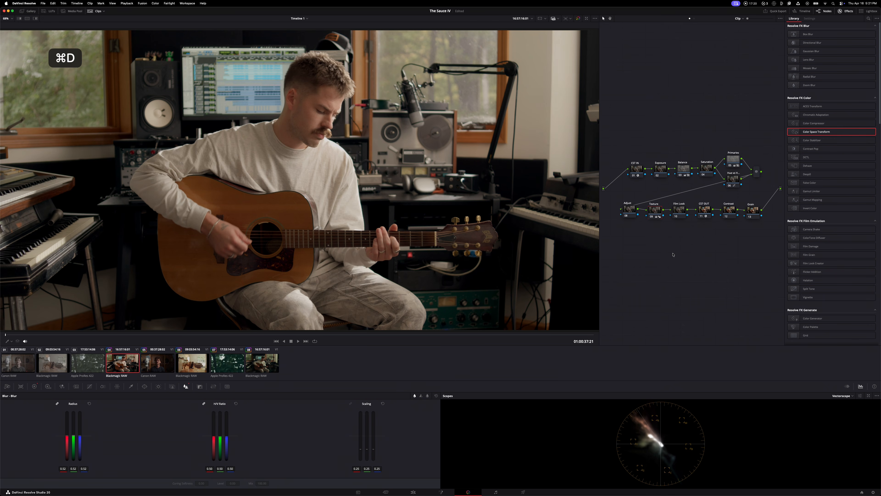
key("super+d")
key("super+d")
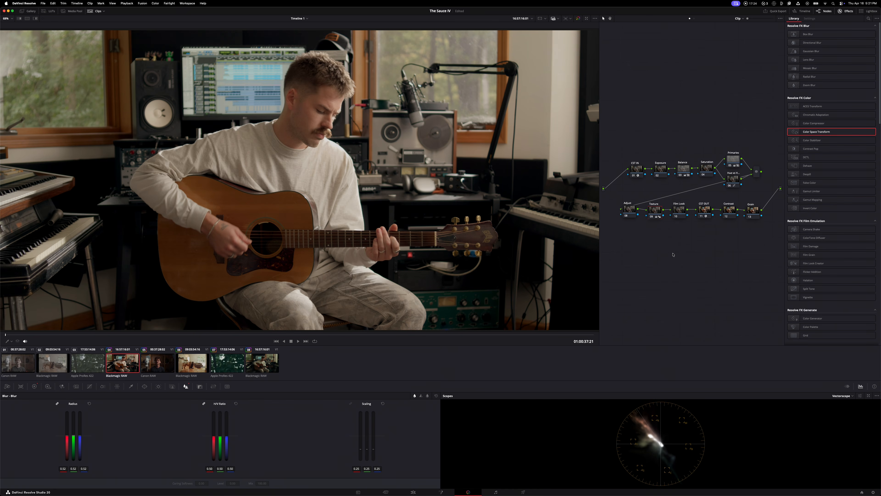
key("super+d")
key("super+d")
left_click(653, 217)
left_click(651, 217)
left_click(34, 386)
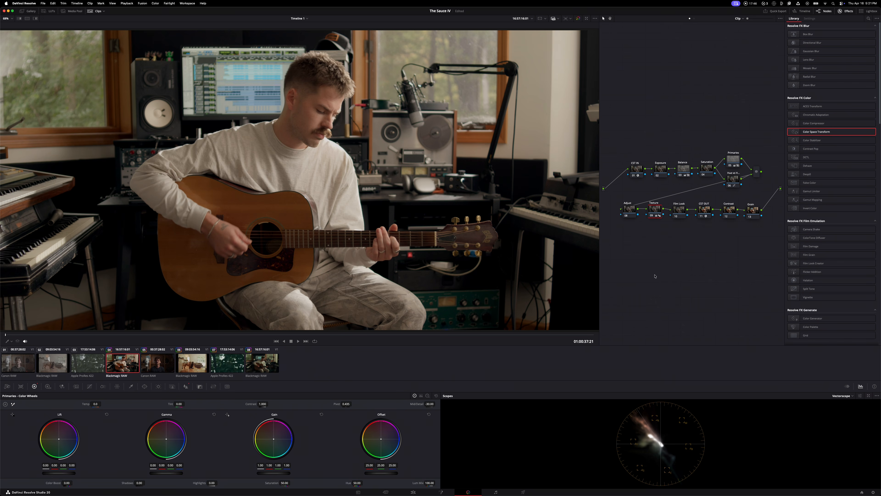
right_click(681, 212)
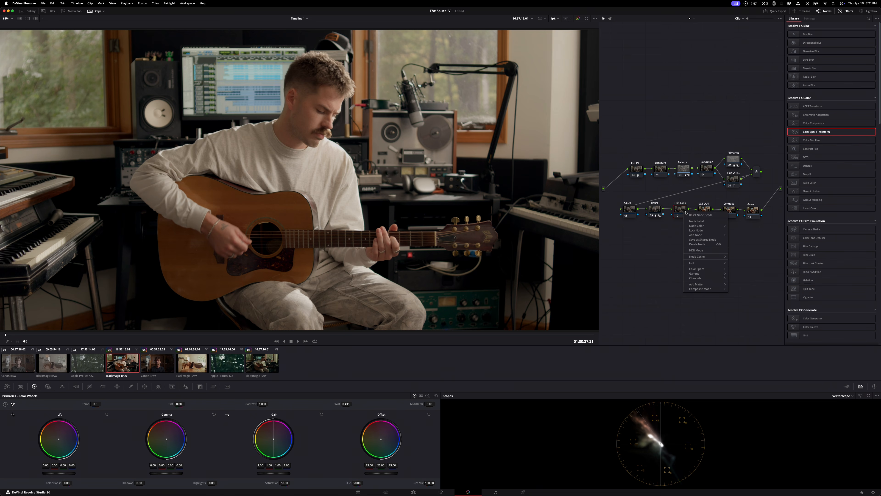
left_click(29, 11)
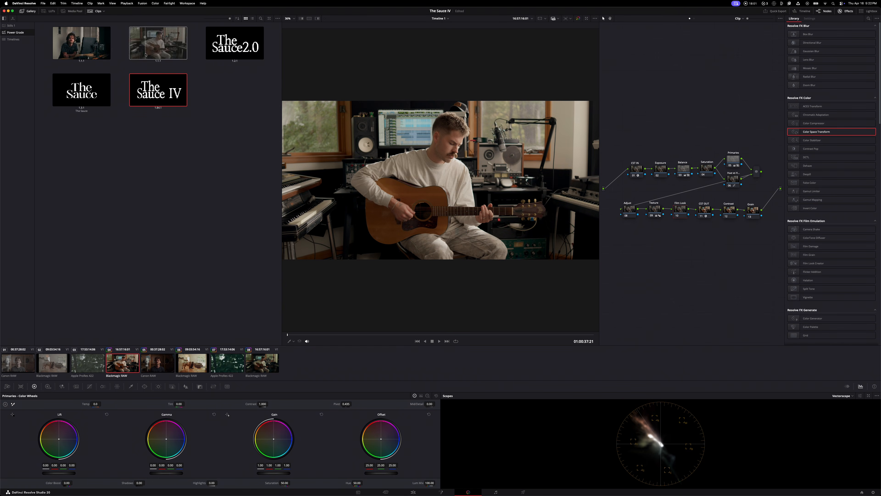
left_click(31, 10)
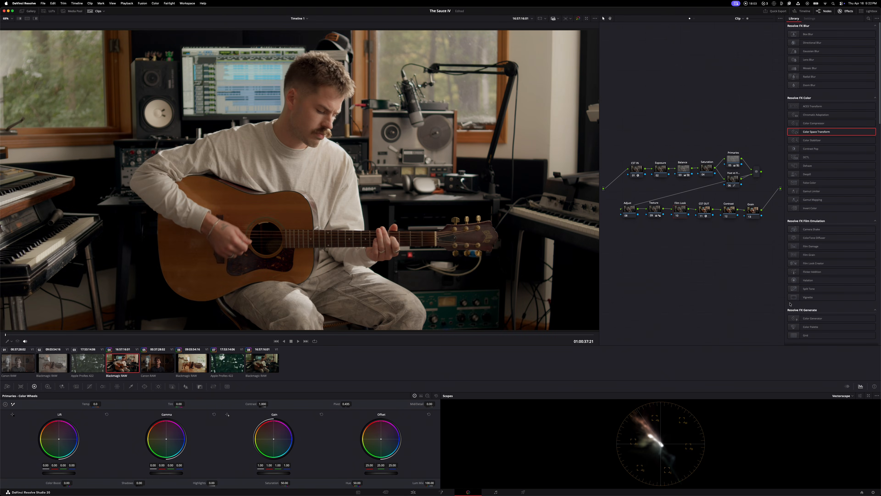
Browse the Film Looks LUTs available for the Film Look node
left_click(681, 213)
left_click(680, 213)
right_click(681, 212)
left_click(661, 233)
left_click_drag(683, 211, 680, 209)
right_click(680, 210)
mouse_move(687, 260)
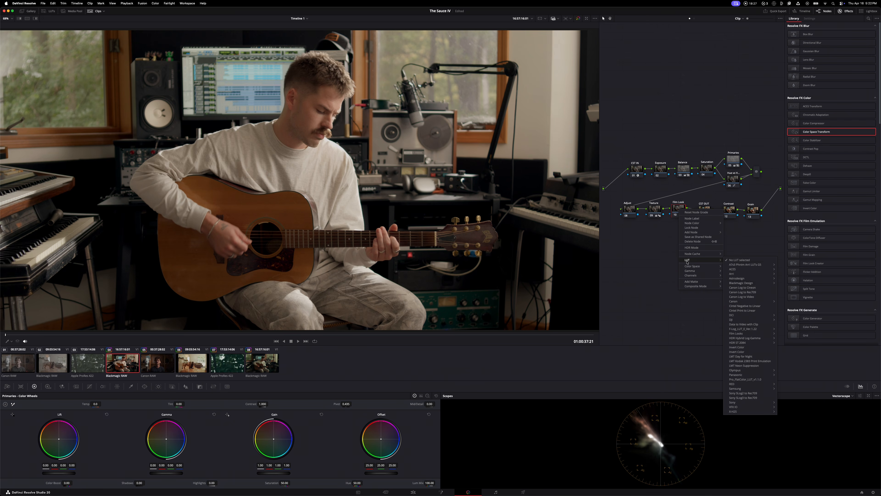
mouse_move(750, 274)
mouse_move(749, 334)
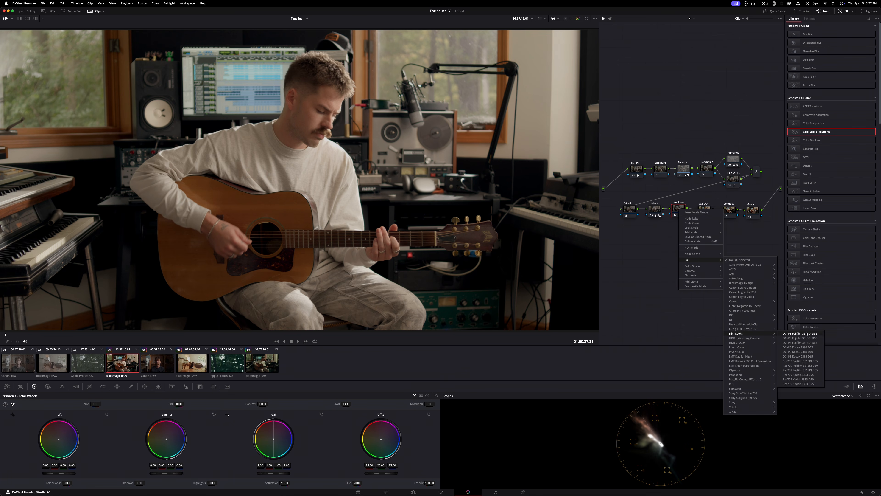
left_click(810, 375)
left_click_drag(675, 210, 676, 209)
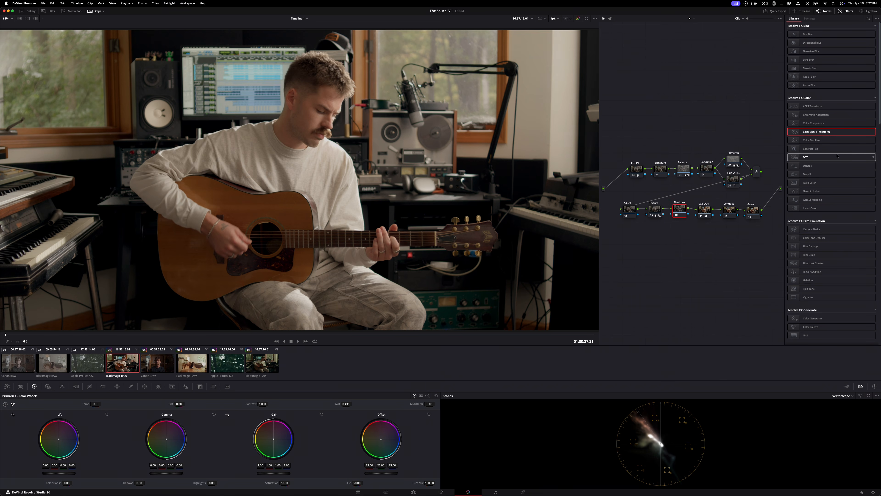
Search the effects for "film", apply Film Look Creator to the Film Look node, and set its preset to Clean Slate
left_click(868, 19)
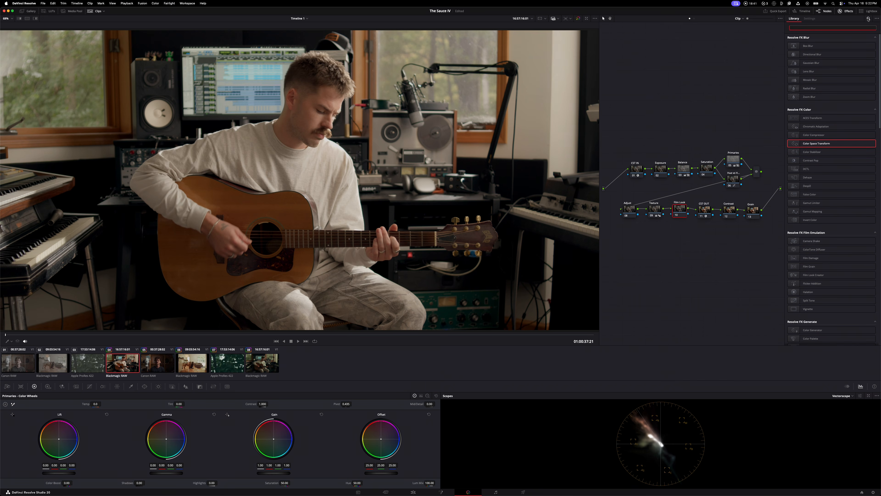
type("film")
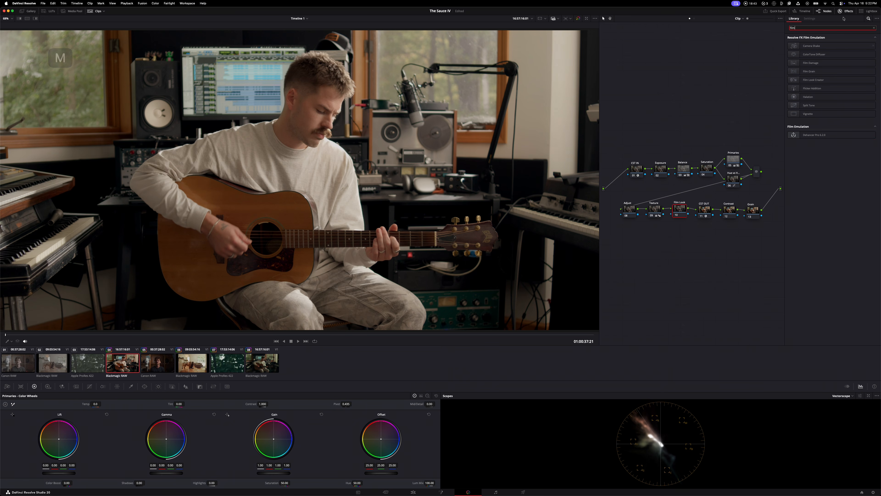
left_click_drag(818, 81, 683, 209)
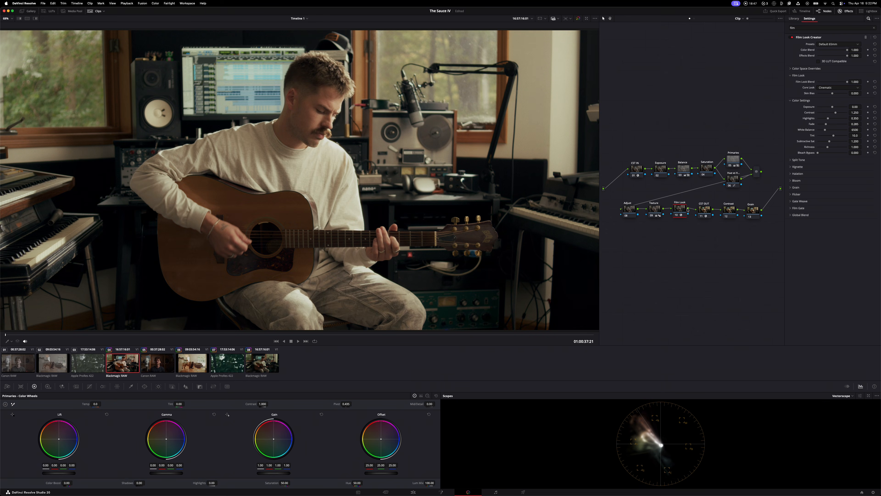
left_click(832, 45)
left_click(832, 81)
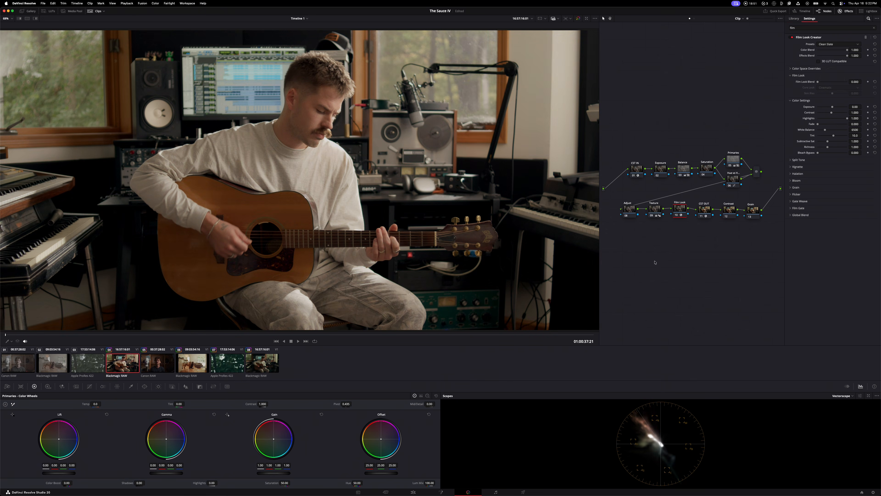
Toggle the Film Look node off and on to compare the Clean Slate preset with the original image
key("super+d")
key("super+d")
key("super+d")
key("super+d")
key("super+d")
key("super+d")
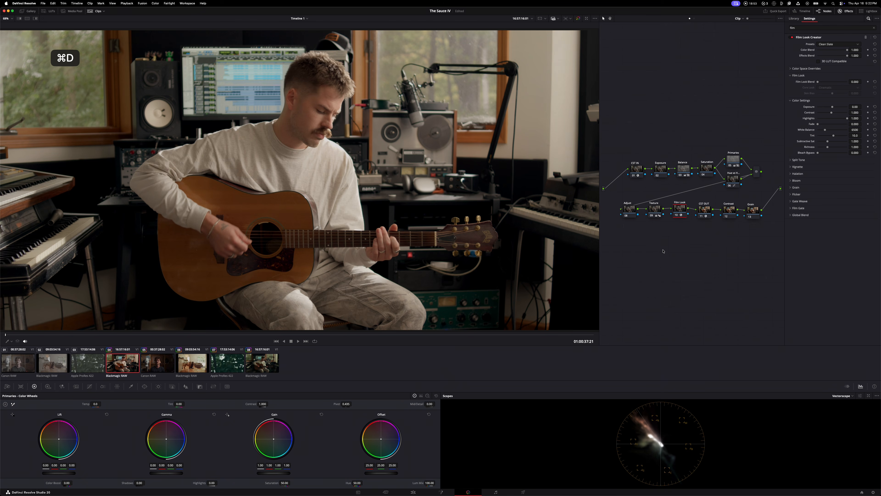
key("super+d")
key("super+d")
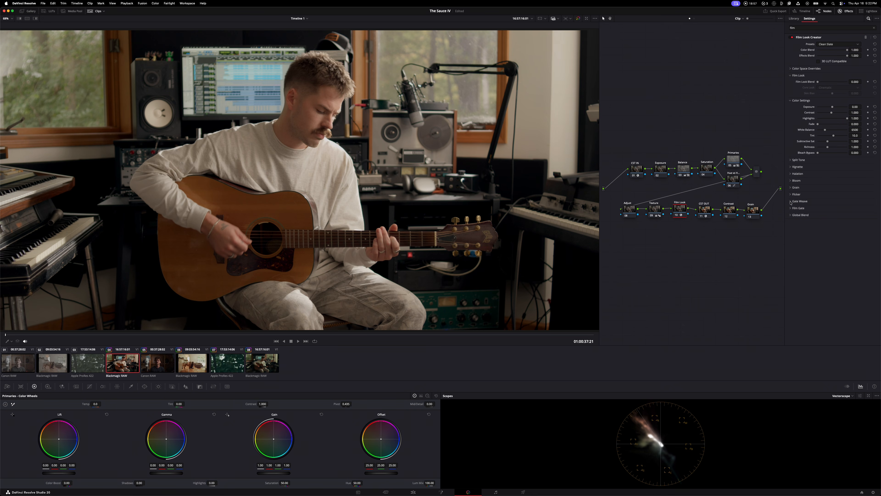
Set the Film Look Blend to 1.000 and the Core Look to Rochester on the Film Look node
left_click_drag(818, 82, 880, 86)
left_click(829, 88)
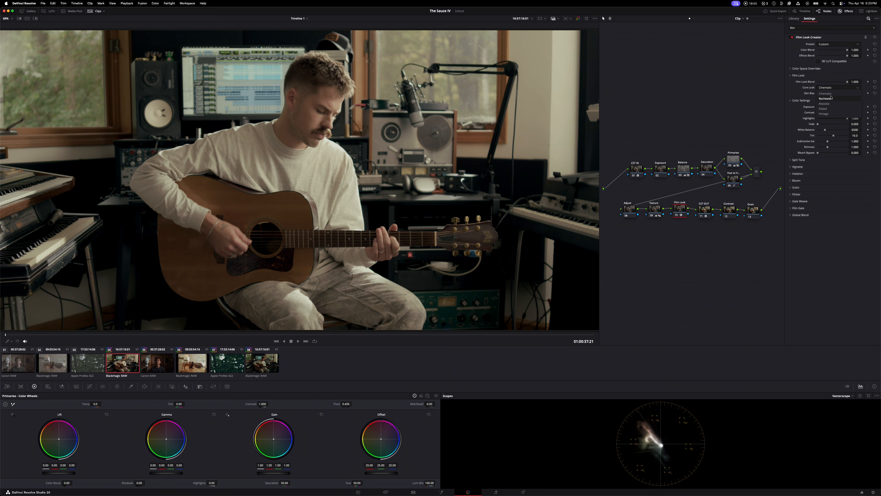
left_click(831, 100)
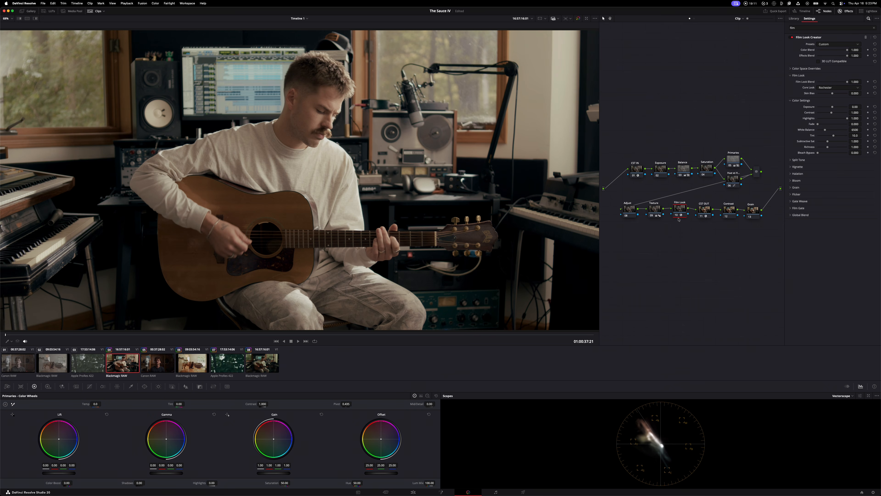
mouse_move(847, 82)
left_mouse_down()
mouse_move(827, 84)
mouse_move(867, 86)
left_mouse_up()
Toggle the Film Look node off and on to compare the Rochester look
key("super+d")
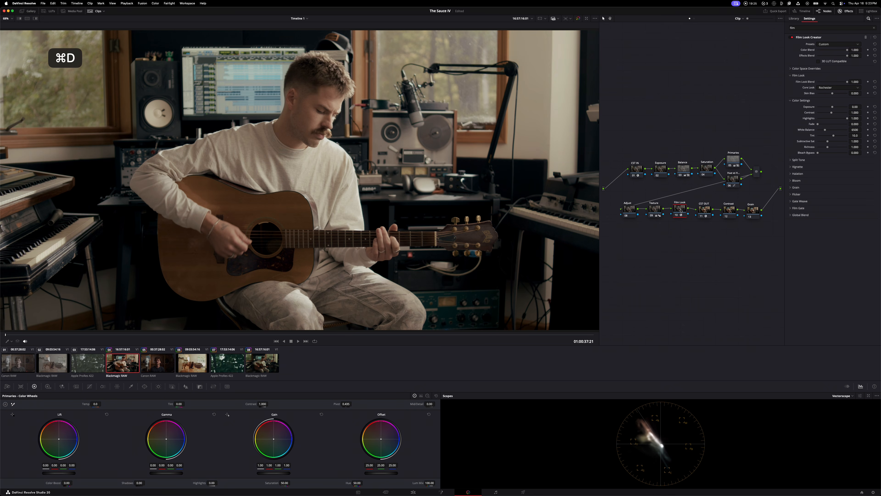
key("super+d")
key("super+d")
key("super+d")
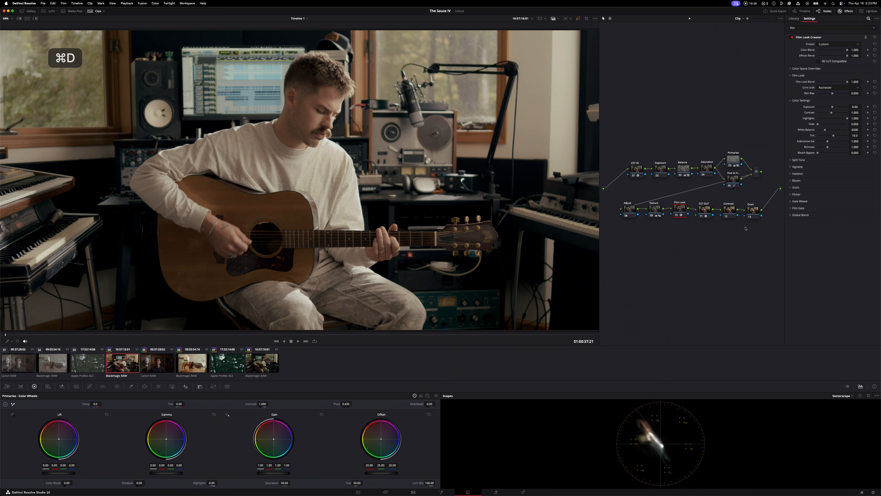
Insert a temporary serial node between CST IN and Exposure, and place it above the node tree
left_click(705, 210)
left_click_drag(704, 212, 703, 210)
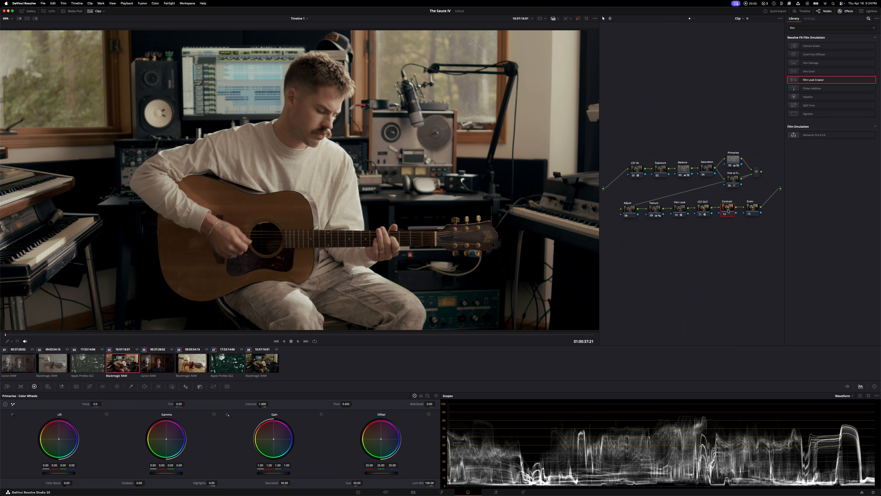
left_click(633, 164)
key("alt+a")
key("alt+s")
left_click_drag(658, 181, 656, 131)
left_click_drag(663, 130, 676, 119)
left_click(90, 386)
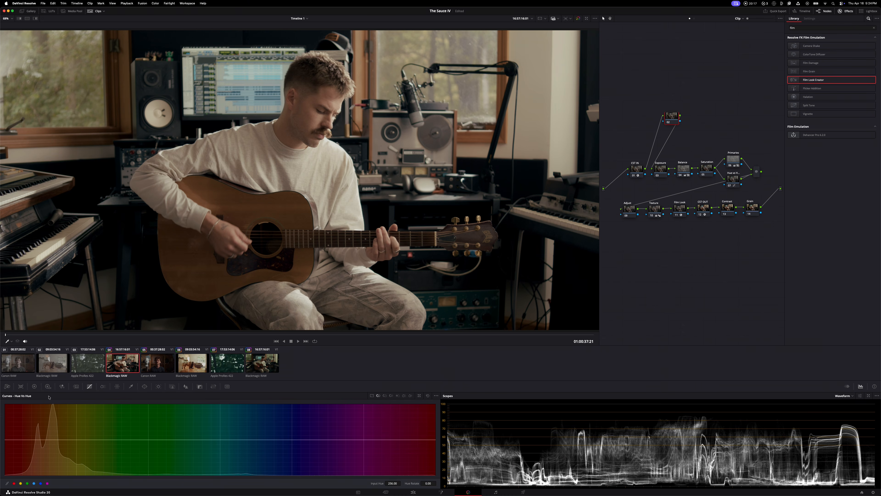
Try lifting the black point of the temporary node's custom curve, and delete the node
left_click(372, 395)
left_click(436, 395)
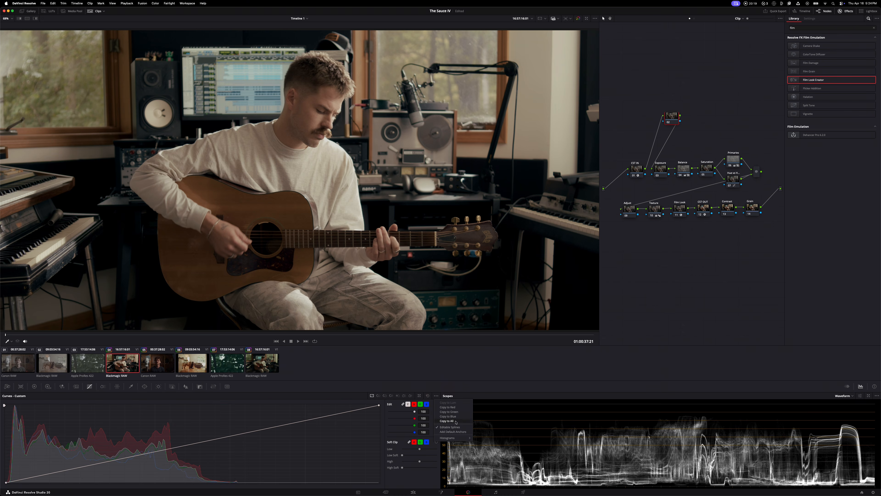
left_click(346, 429)
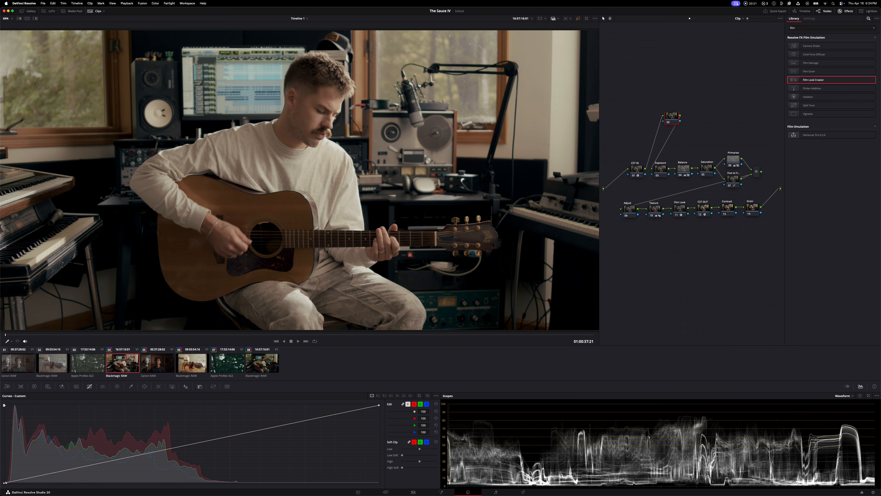
left_click_drag(6, 482, 7, 475)
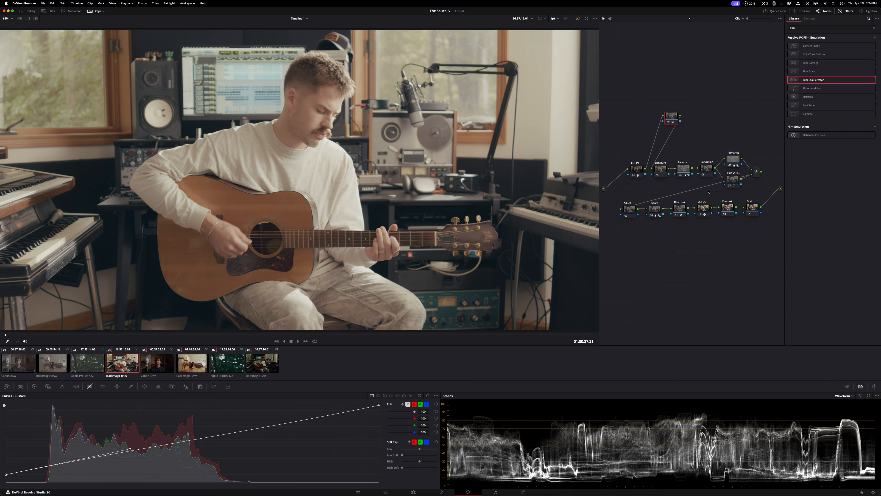
left_click_drag(7, 476, 5, 478)
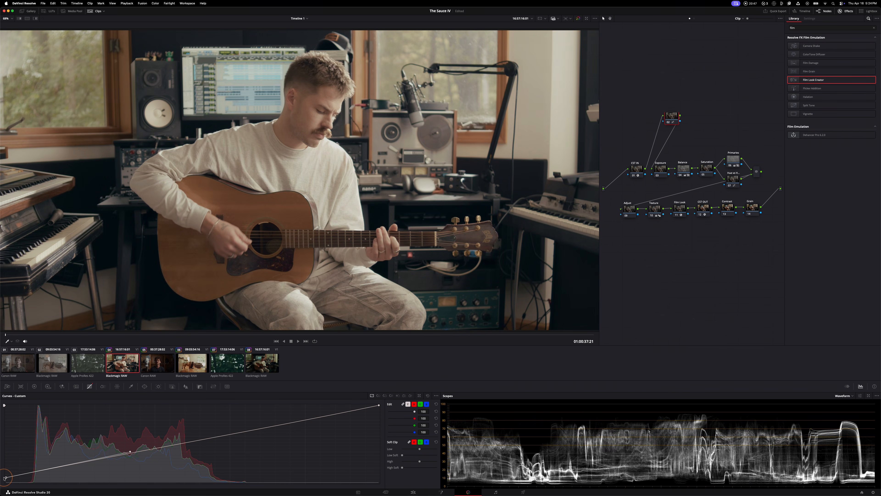
key("BackSpace")
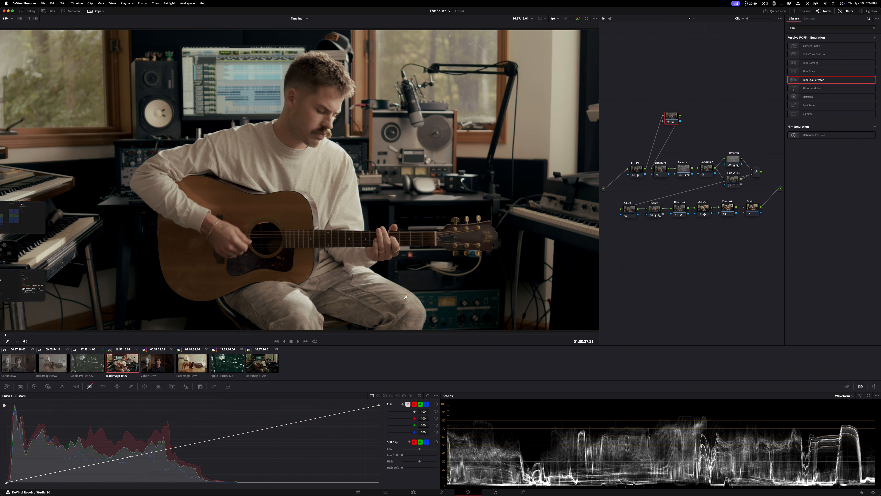
key("BackSpace")
Try lifting the black point of the Contrast node's custom curve, and reset the curve
left_click(728, 206)
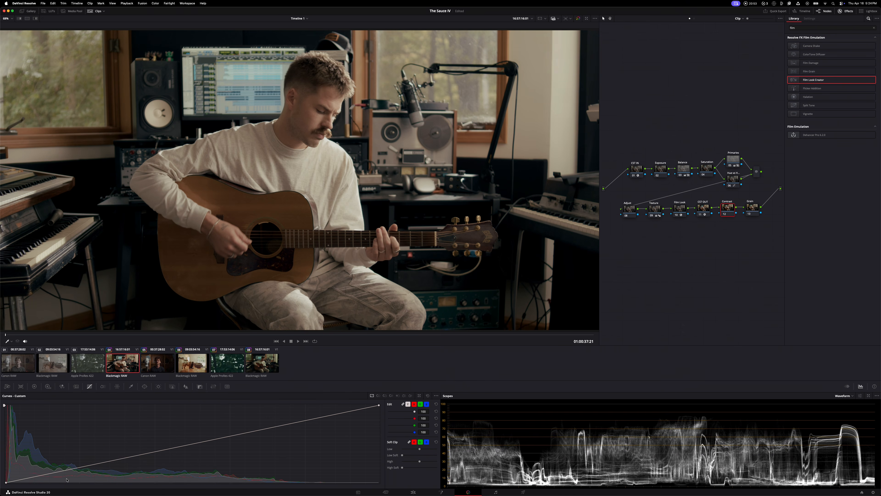
left_click_drag(6, 483, 5, 480)
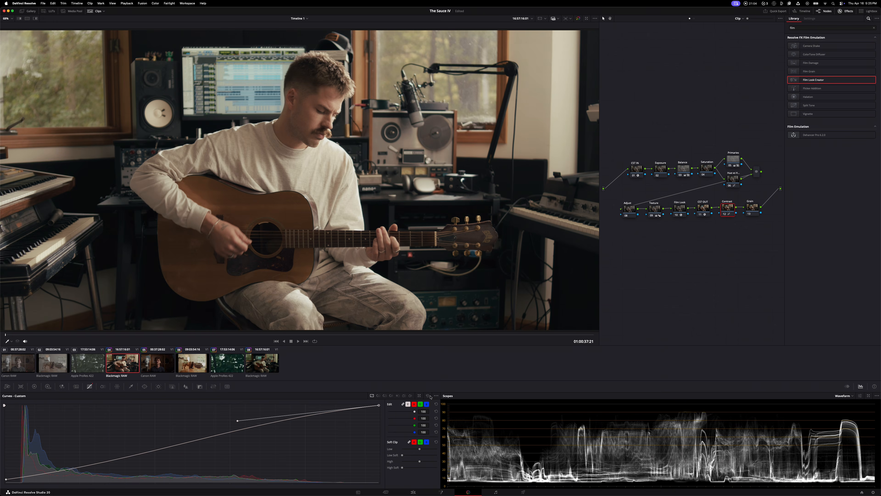
left_click(428, 395)
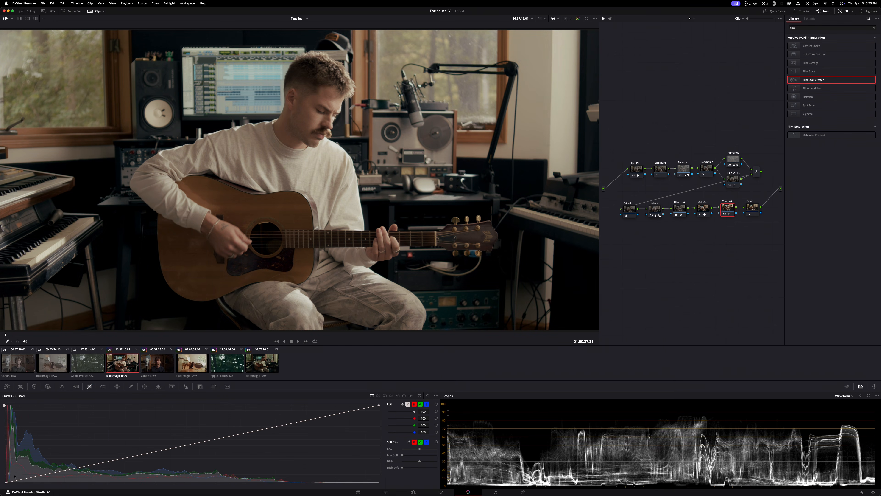
Try pulling down the highlight spline handle on the Contrast node's custom curve, and undo the change
left_click_drag(6, 483, 6, 483)
left_click(436, 398)
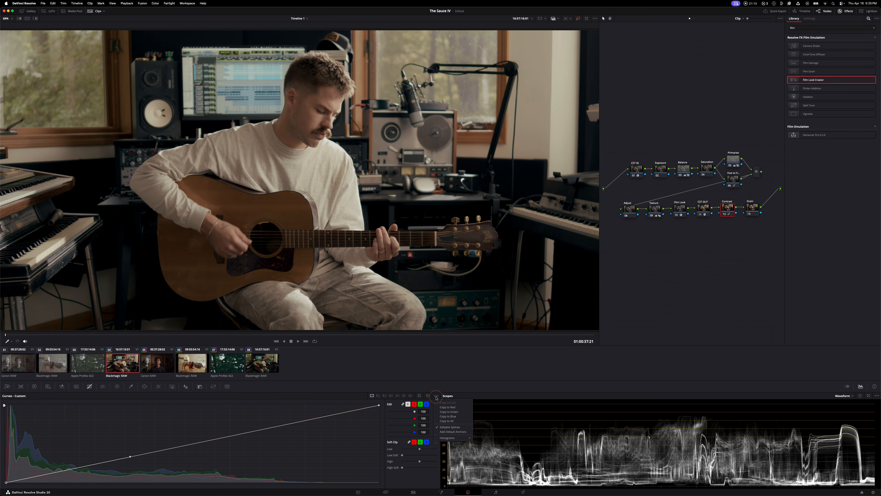
left_click(449, 427)
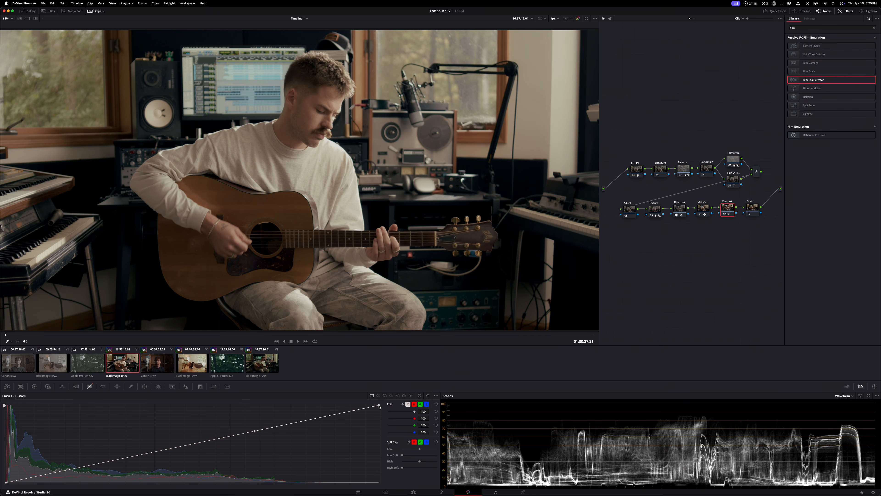
left_click_drag(254, 431, 283, 455)
key("super+z")
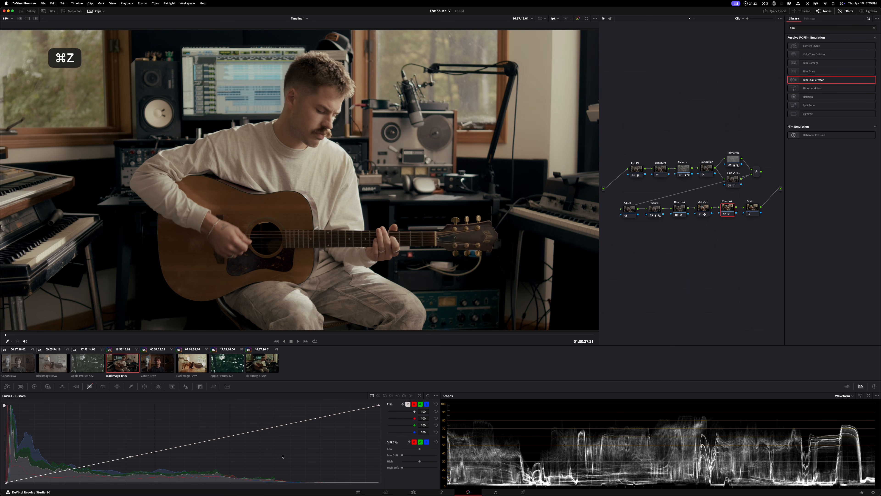
Bend the Contrast node's custom curve downward by lowering the spline handles of its black and white points
left_click_drag(130, 457, 146, 468)
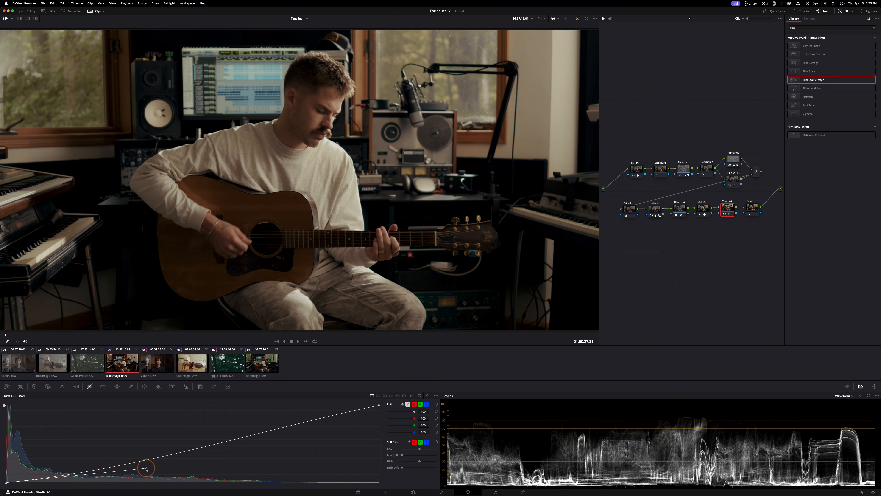
left_click(378, 405)
left_click_drag(254, 431, 277, 444)
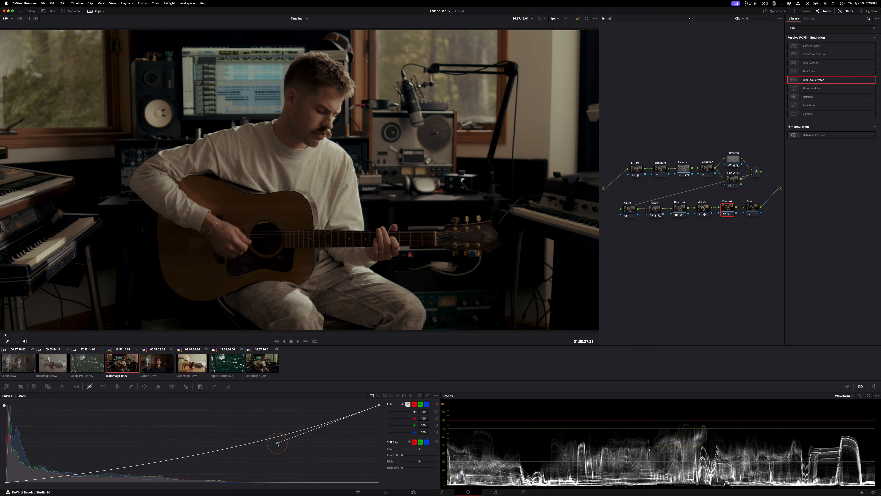
Raise the HDR Global exposure on the Exposure node to about 0.98
left_click(662, 169)
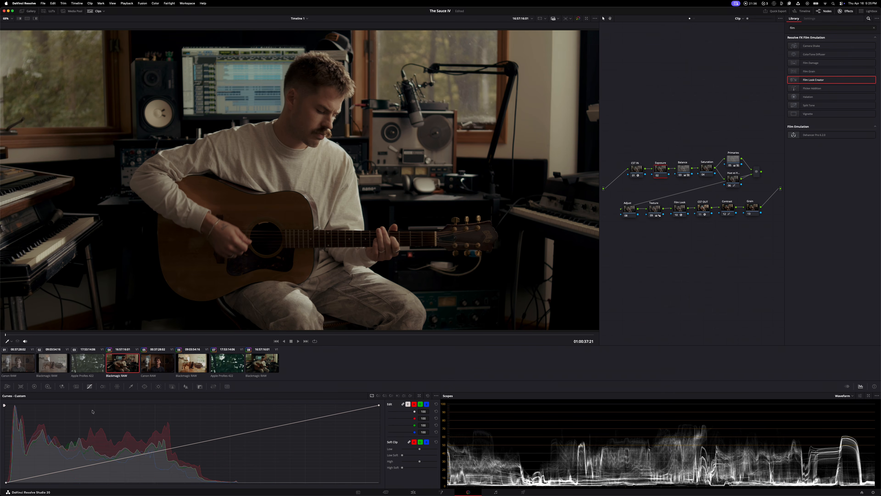
left_click(48, 386)
left_click_drag(367, 467, 462, 463)
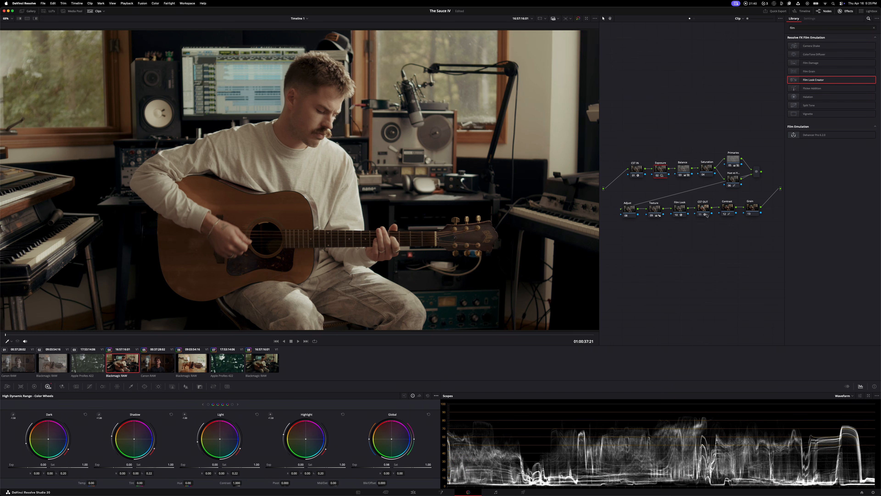
Pull the black-point spline handle of the Contrast node's custom curve slightly lower
left_click(724, 211)
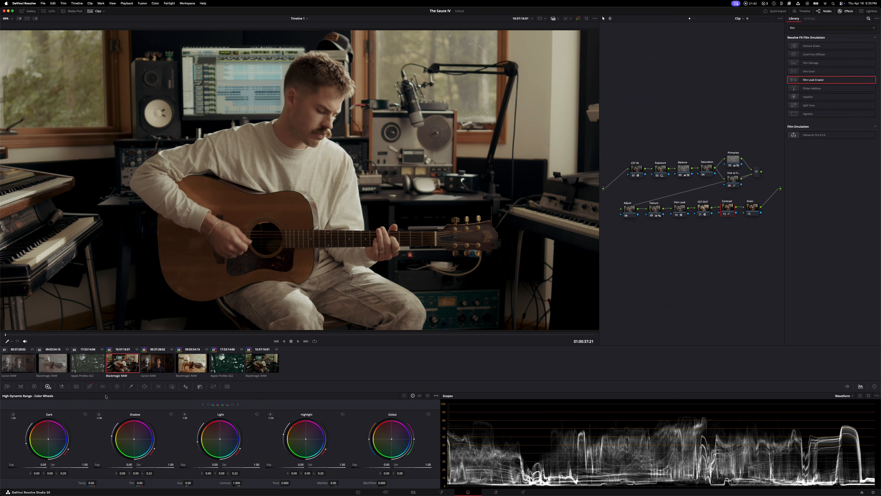
left_click(89, 386)
left_click(5, 482)
left_click_drag(146, 469, 146, 472)
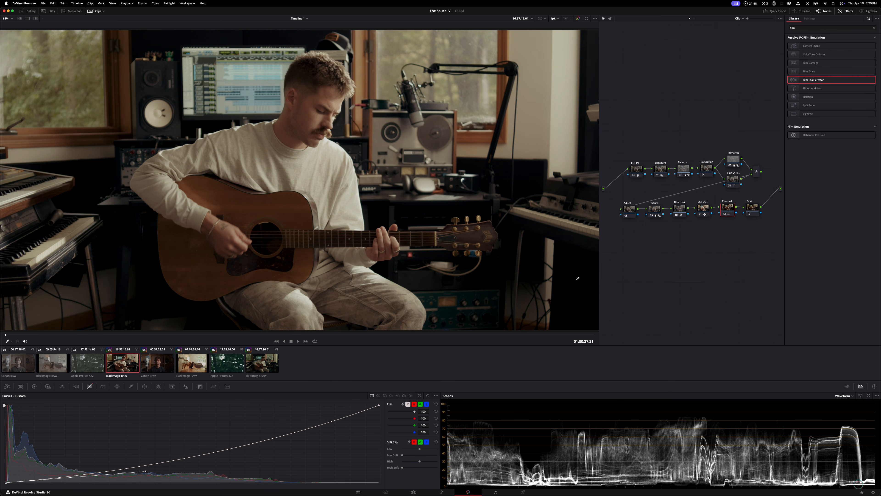
Toggle the Exposure node off and on to compare the image with and without its adjustment
left_click(664, 169, "super")
key("super+d")
key("super+d")
key("super+d")
key("super+d")
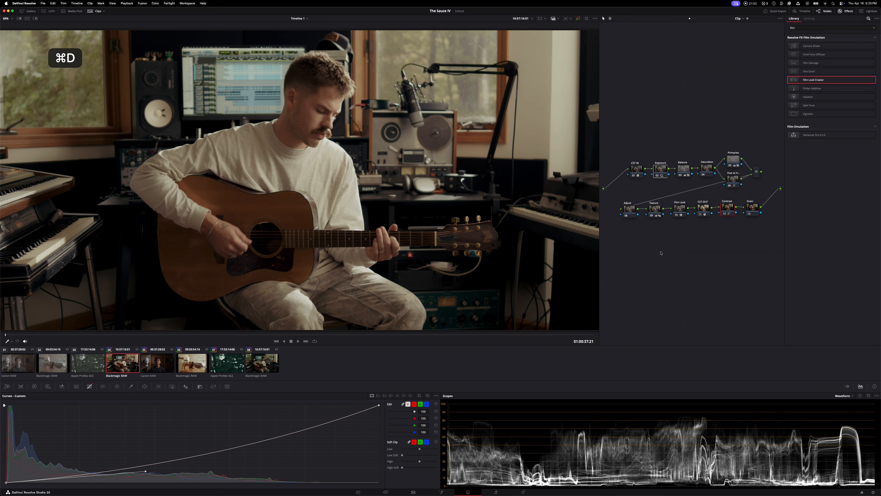
key("super+d")
key("super+d")
left_click(661, 253)
left_click(665, 171)
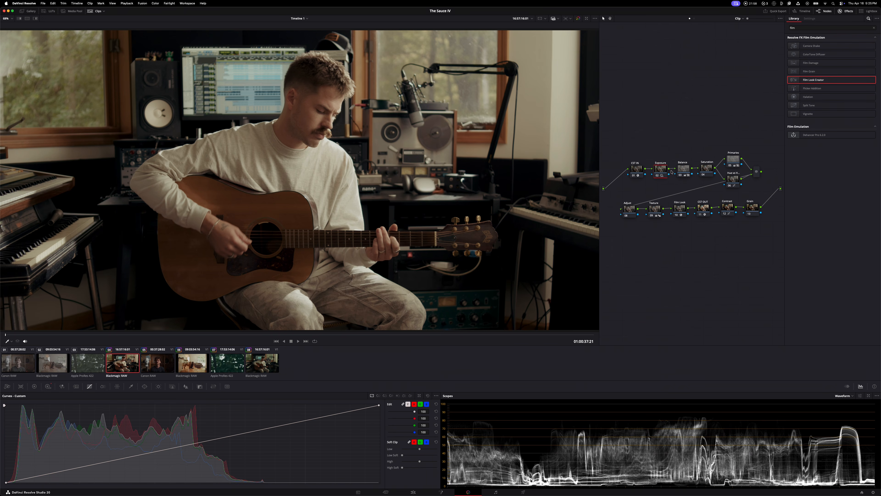
Extend the black-point spline handle of the Contrast node's custom curve slightly toward the midtones
left_click(728, 209)
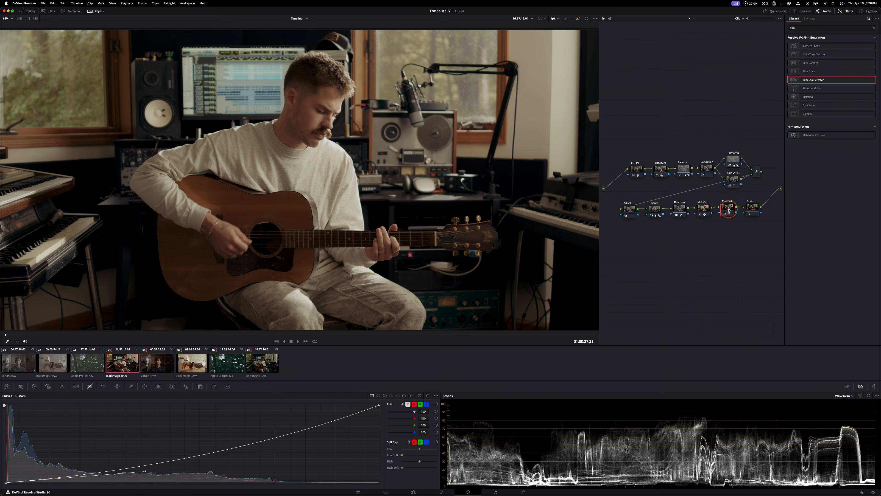
left_click_drag(147, 472, 152, 472)
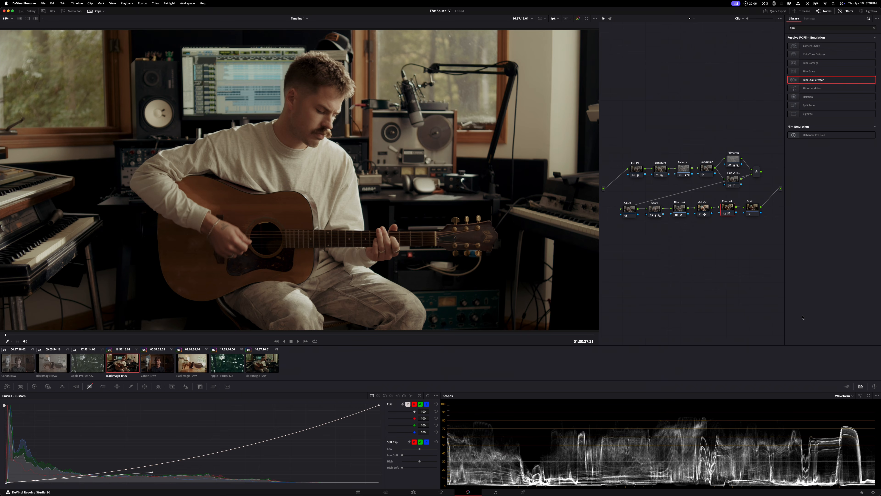
Search the effects library for grain and apply the Film Grain effect to the Grain node
left_click(753, 207)
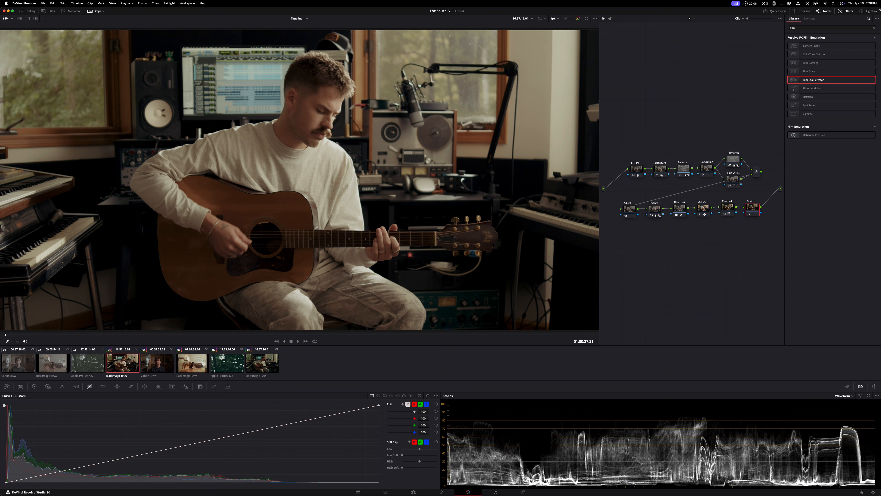
left_click(874, 27)
type("grain")
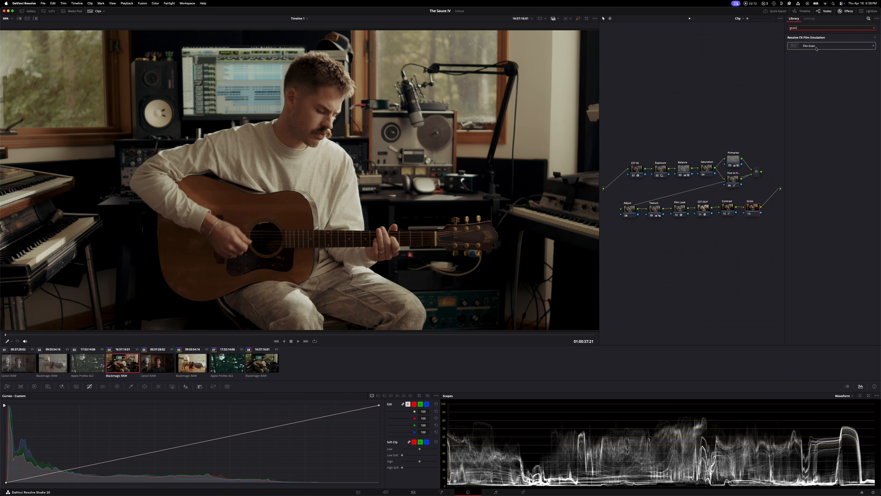
left_click_drag(832, 45, 762, 208)
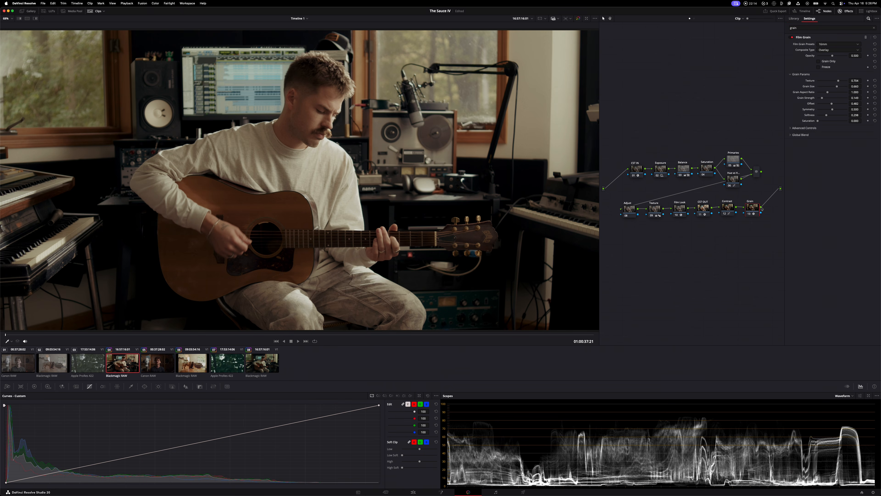
Choose a 35mm film grain preset, and set its grain strength to 1.000 and opacity to 0.4
left_click(838, 44)
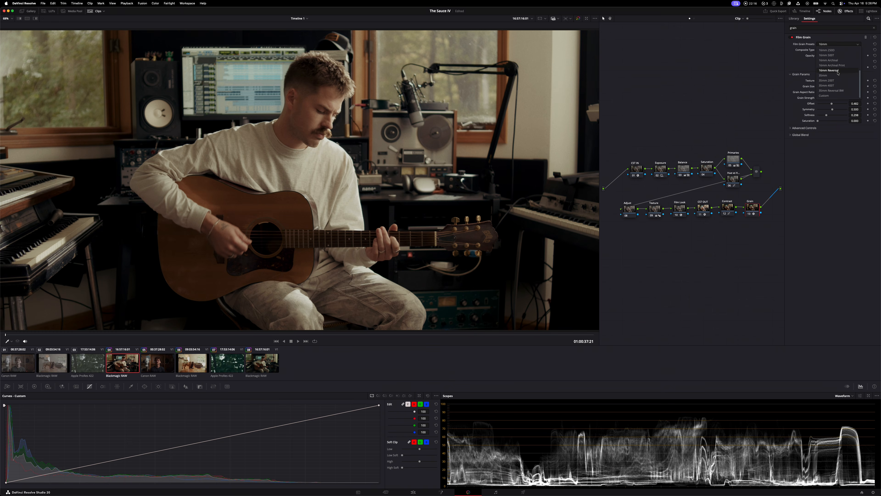
left_click(835, 86)
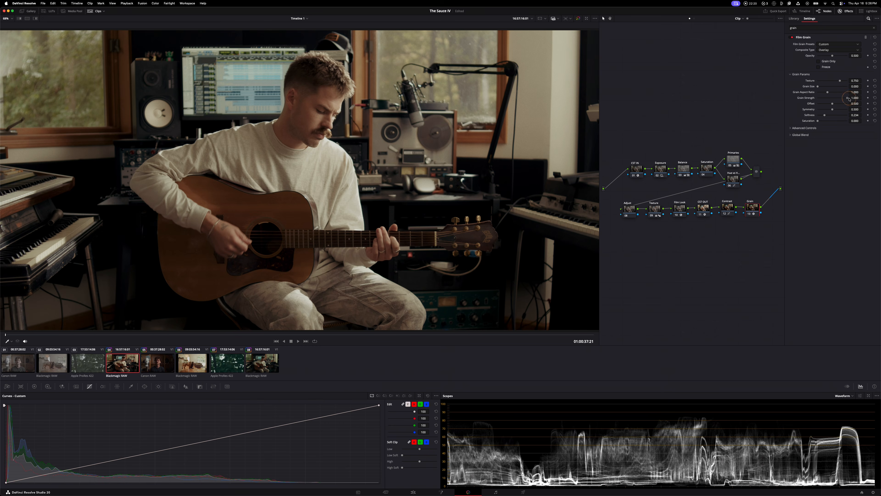
left_click_drag(826, 98, 848, 97)
left_click_drag(833, 56, 828, 57)
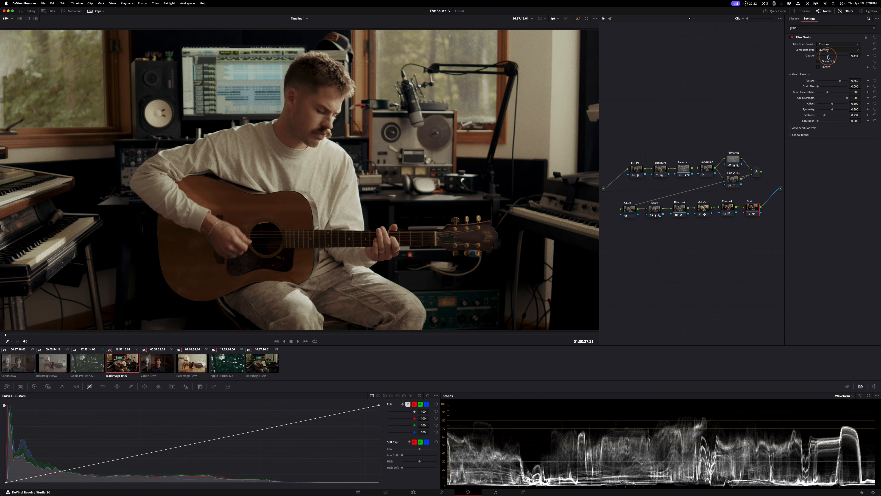
left_click(855, 56)
type(".4")
key("Return")
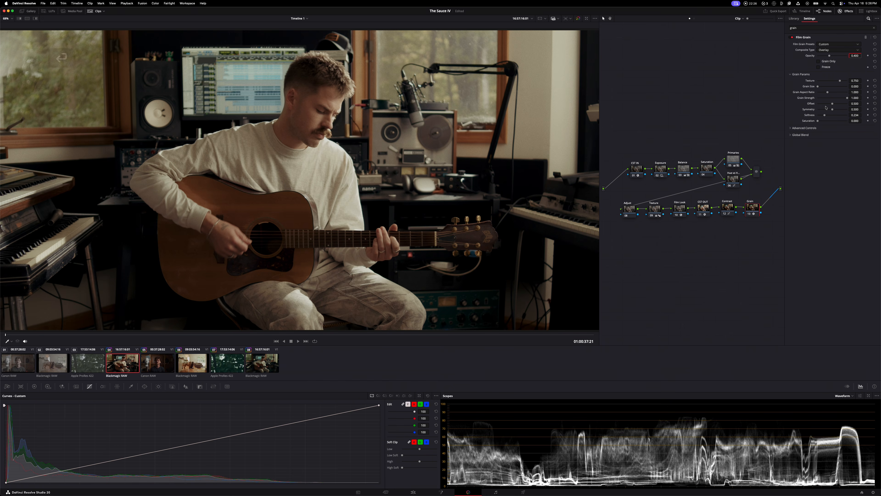
Using the Grain Only view, set the grain's texture to 0.000, softness to about 0.186 and saturation to 1.000
left_click(826, 62)
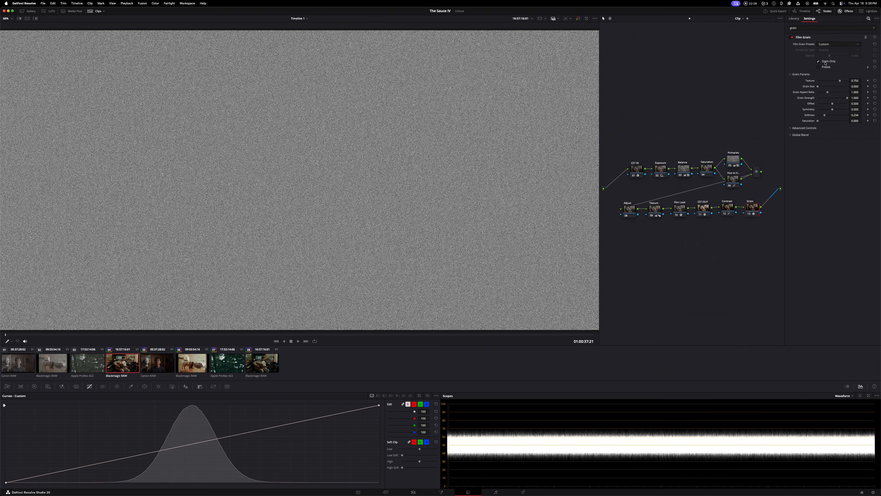
left_click_drag(823, 121, 734, 81)
double_click(821, 87)
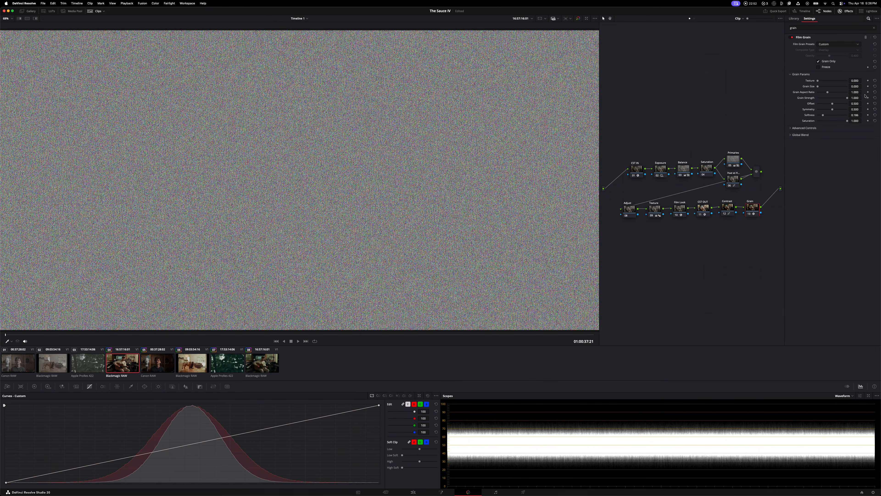
left_click(826, 61)
Lower the Film Grain opacity to about 0.302 and its advanced midtones control to about 0.287
scroll(346, 103, "up", 6)
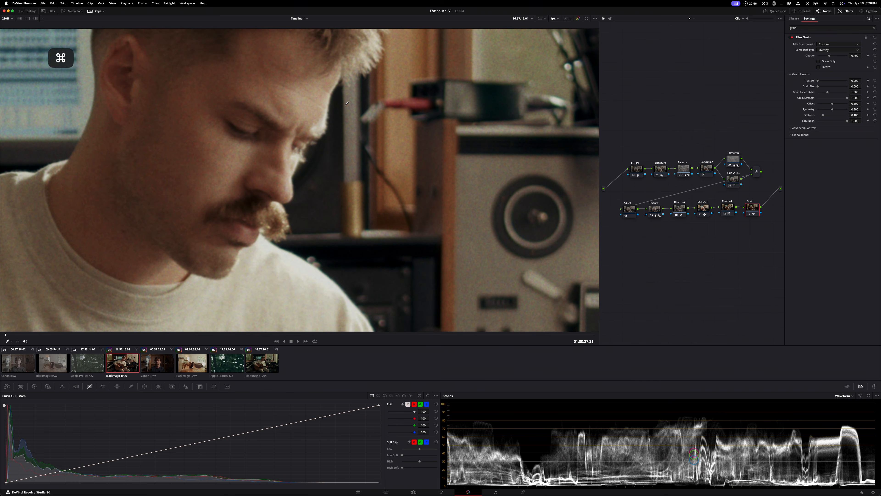
key("space")
key("space")
left_click_drag(829, 56, 827, 57)
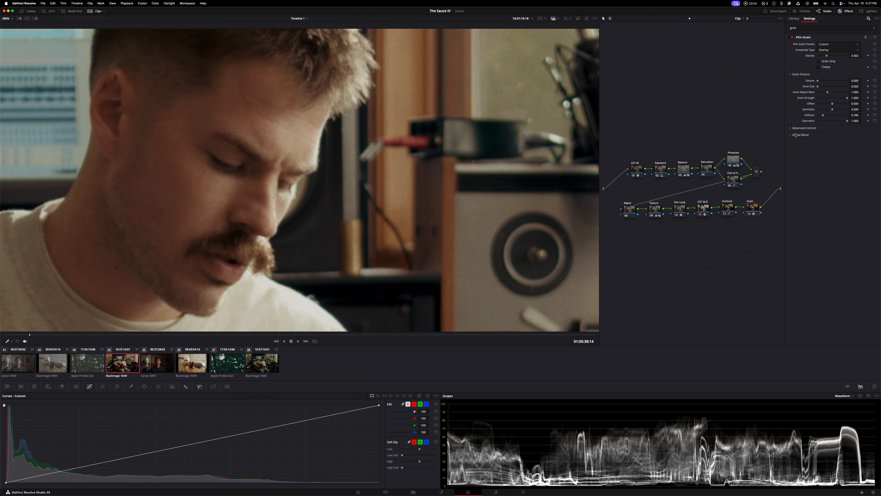
left_click(791, 128)
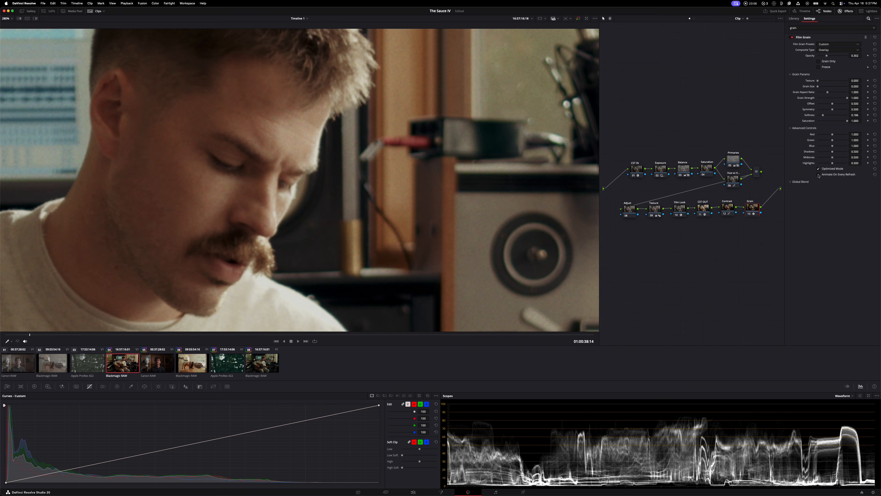
left_click_drag(831, 159, 828, 160)
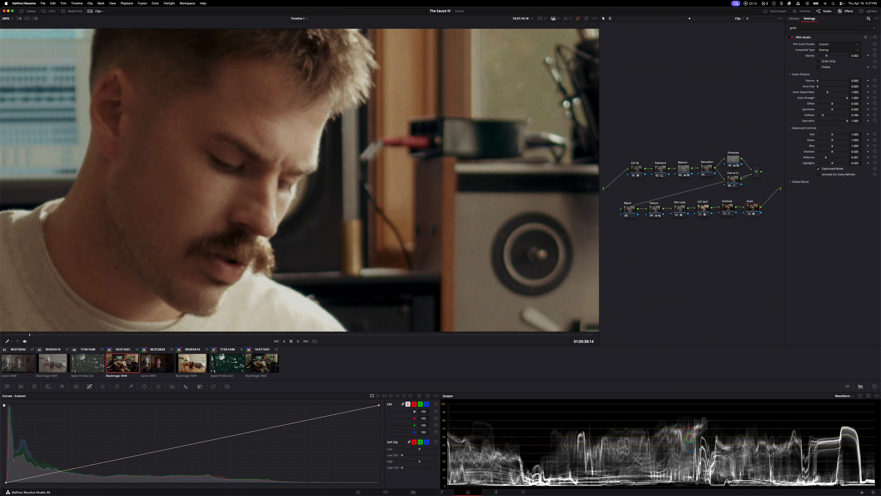
Play the clip back close up on the tape machine to examine the grain
key("z")
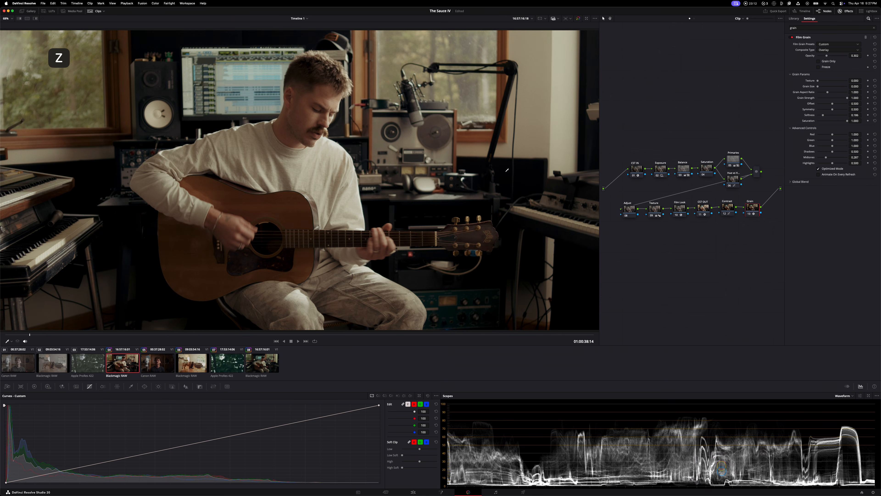
scroll(477, 115, "up", 5)
scroll(392, 176, "up", 3)
key("space")
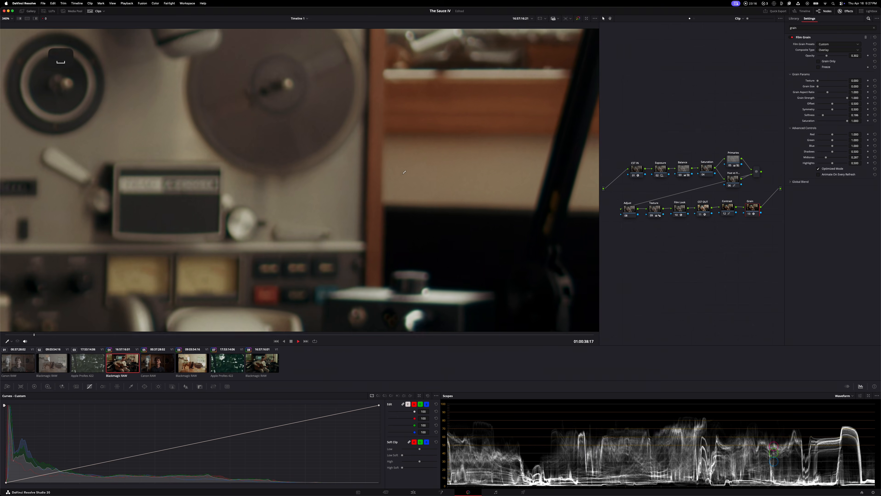
key("space")
key("z")
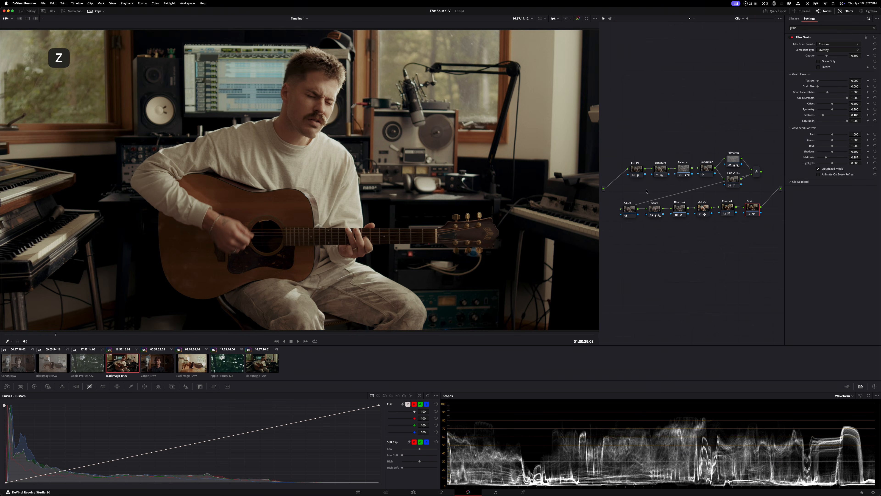
Disable the Grain node and return the playhead to the start of the clip
key("super+d")
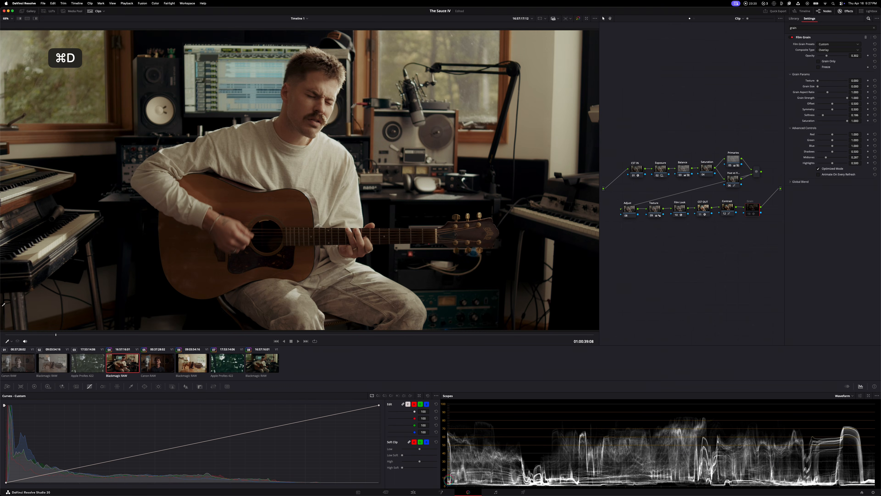
left_click_drag(21, 335, 1, 335)
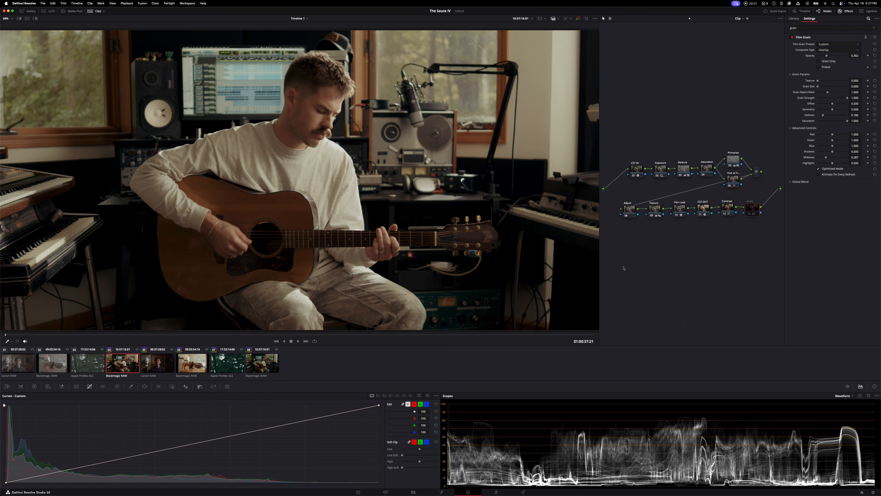
Grab a still of the graded frame into the gallery's Power Grade album
left_click(28, 11)
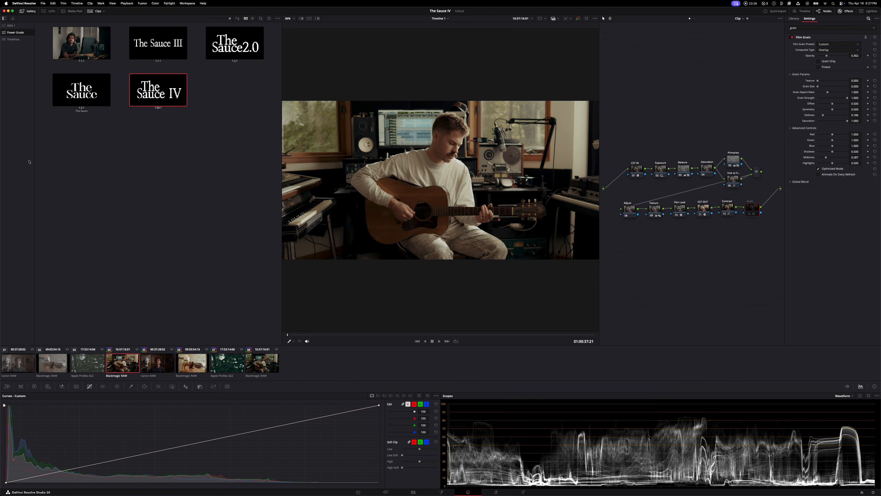
left_click(28, 11)
left_click(27, 11)
left_click(18, 32)
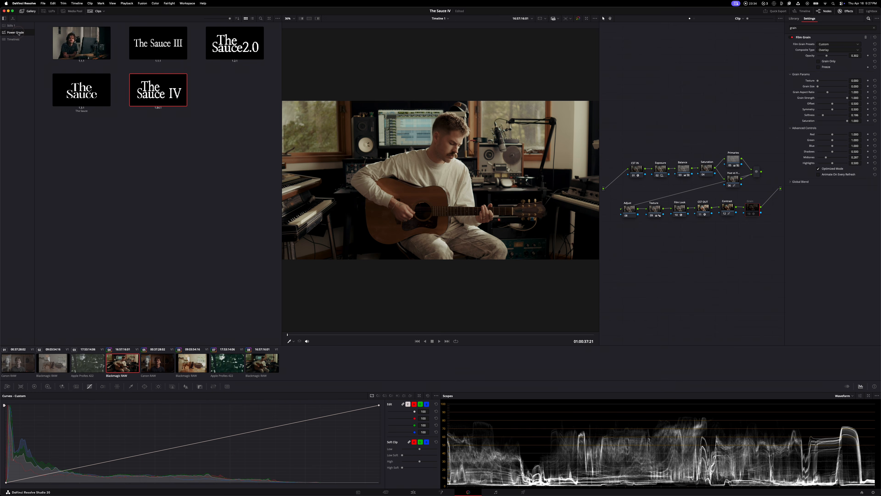
right_click(377, 133)
left_click(388, 136)
right_click(712, 245)
left_click(718, 247)
double_click(157, 89)
left_click(22, 12)
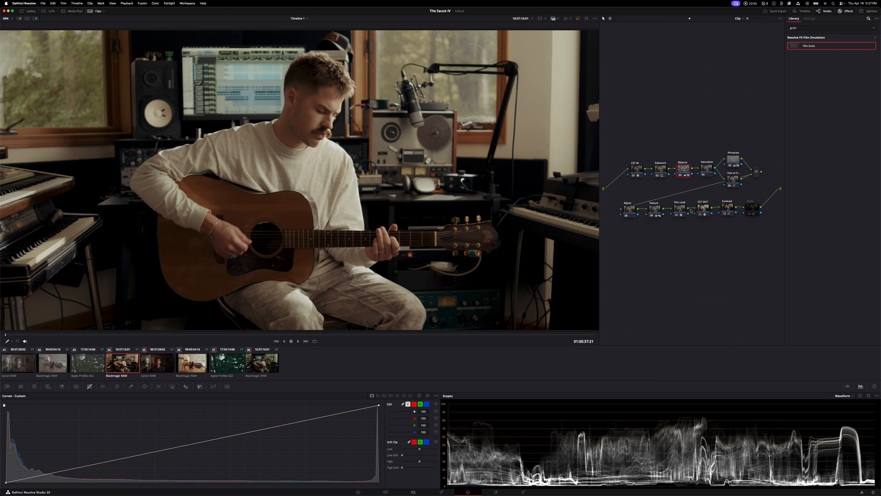
Toggle the Film Look node to compare the image, leaving the node disabled
left_click(676, 210)
left_click(677, 215)
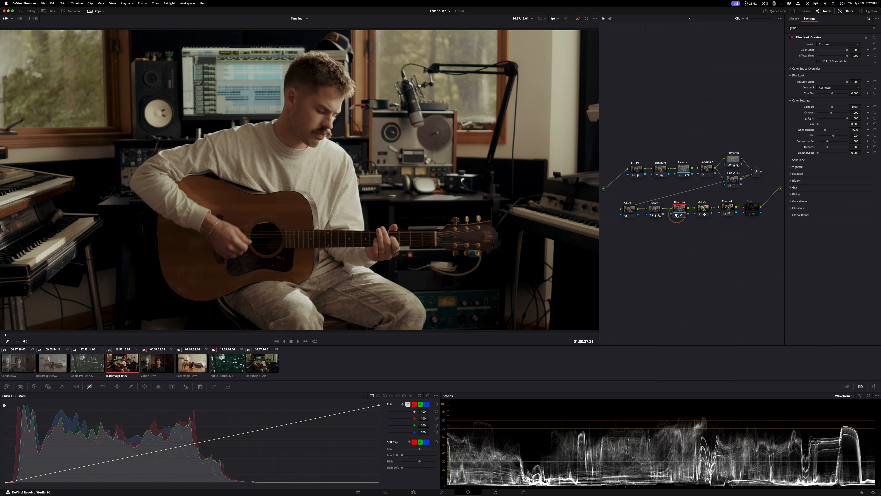
left_click(677, 215)
left_click(679, 215)
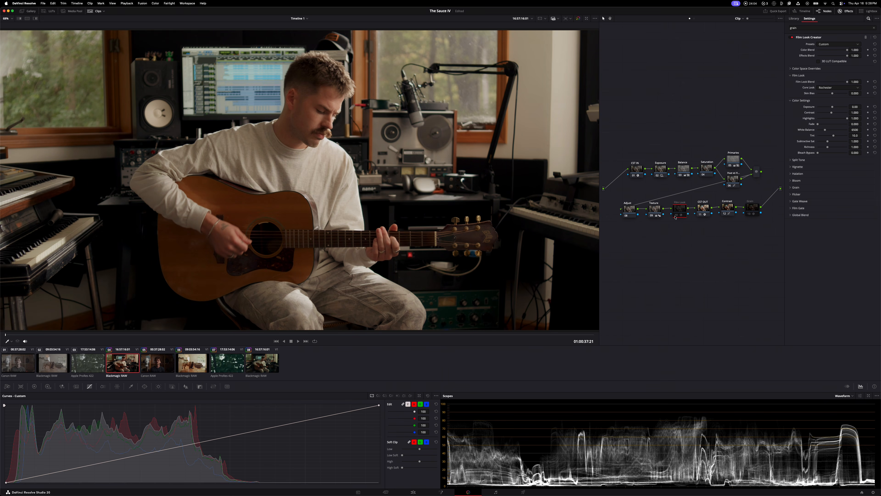
Raise the Saturation node's primary gain to about 1.30, and re-enable the Film Look node
left_click(706, 169)
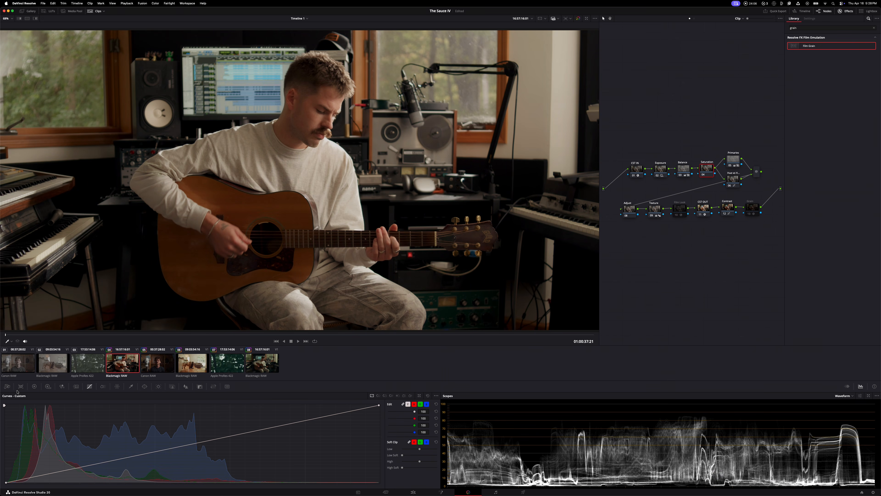
left_click(34, 387)
left_click_drag(271, 474, 388, 467)
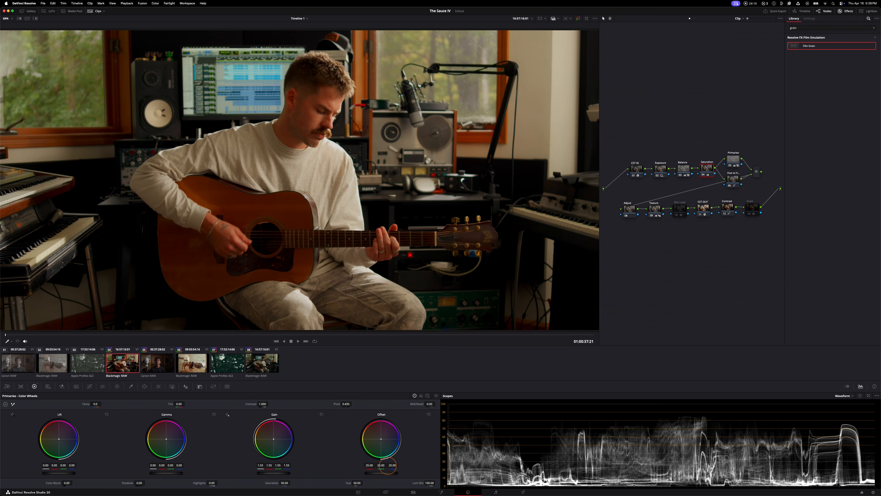
left_click(676, 215)
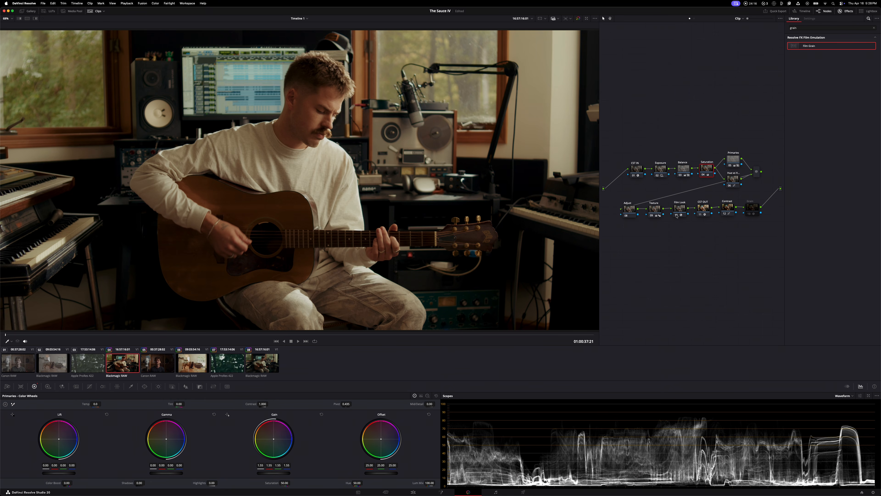
left_click_drag(274, 473, 711, 258)
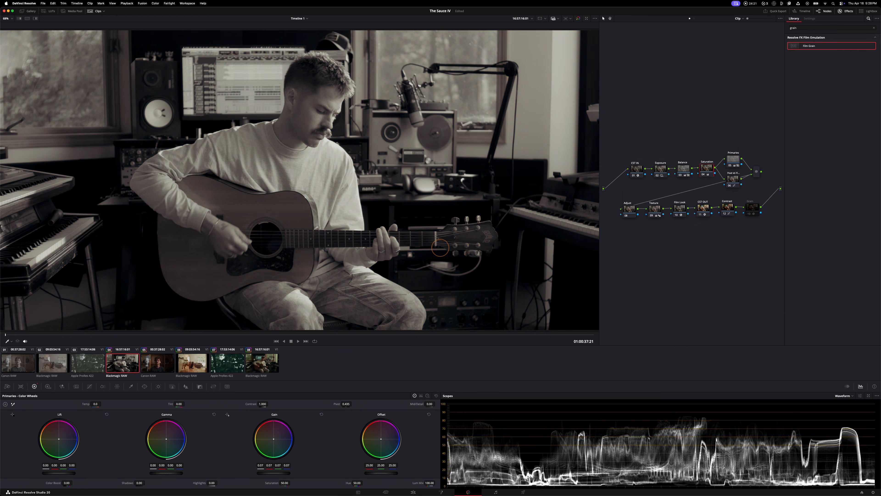
mouse_move(264, 475)
left_mouse_down()
mouse_move(278, 474)
mouse_move(256, 473)
left_mouse_up()
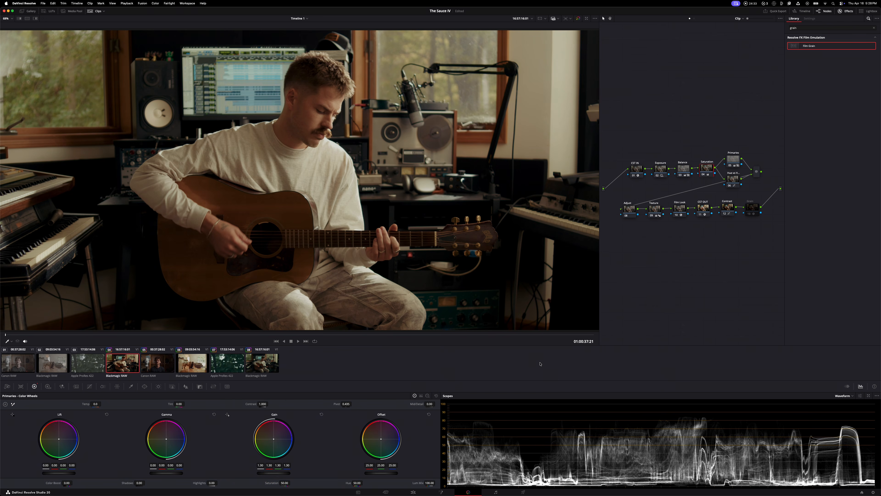
Toggle the Film Look node off and on to compare the image with the raised saturation
left_click(678, 215)
key("super+d")
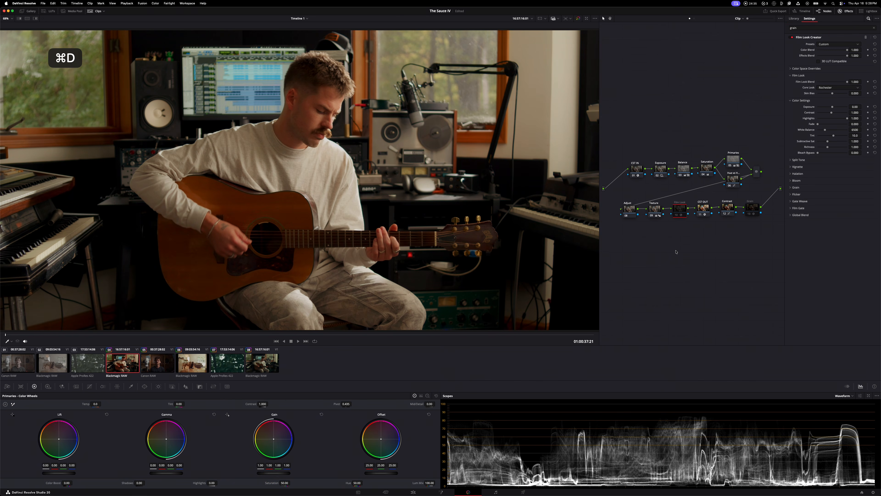
key("super+d")
key("super+d")
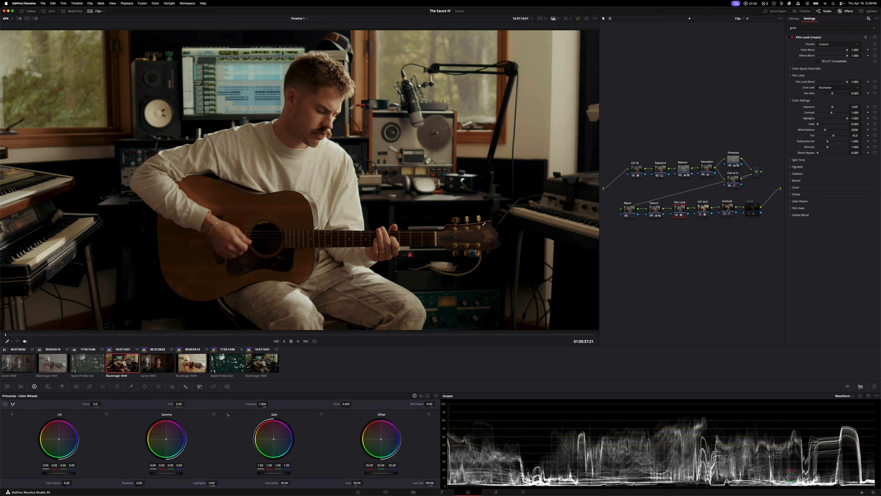
Lower the shadow end of the Contrast node's custom curve slightly
left_click(728, 211)
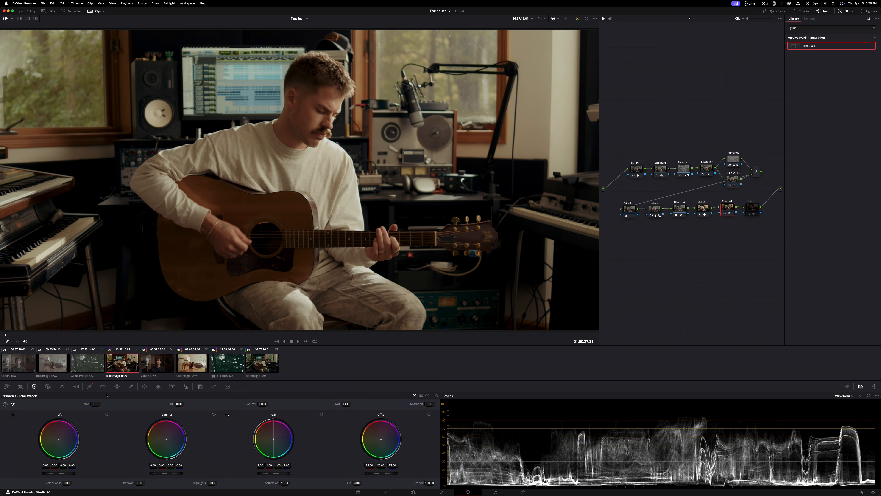
left_click(89, 386)
left_click_drag(152, 473, 151, 474)
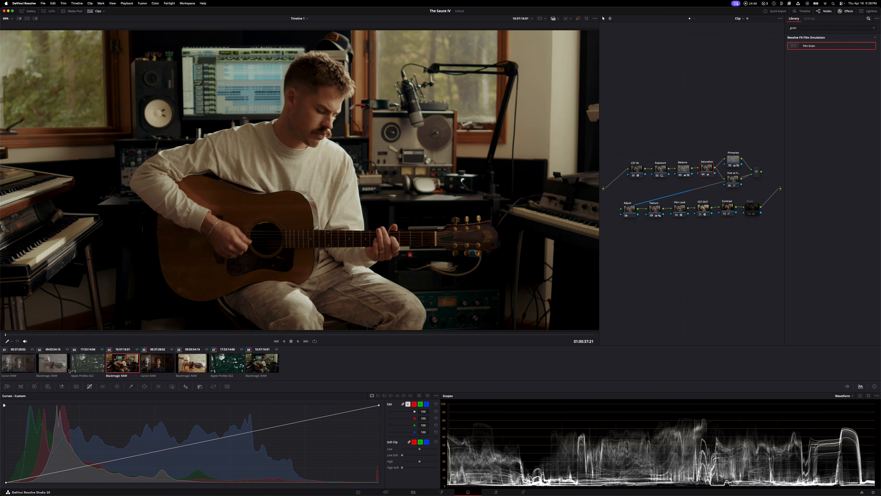
Push the lift toward cool blue against the warm gamma on the Primaries node, and re-enable the Grain node
left_click(34, 386)
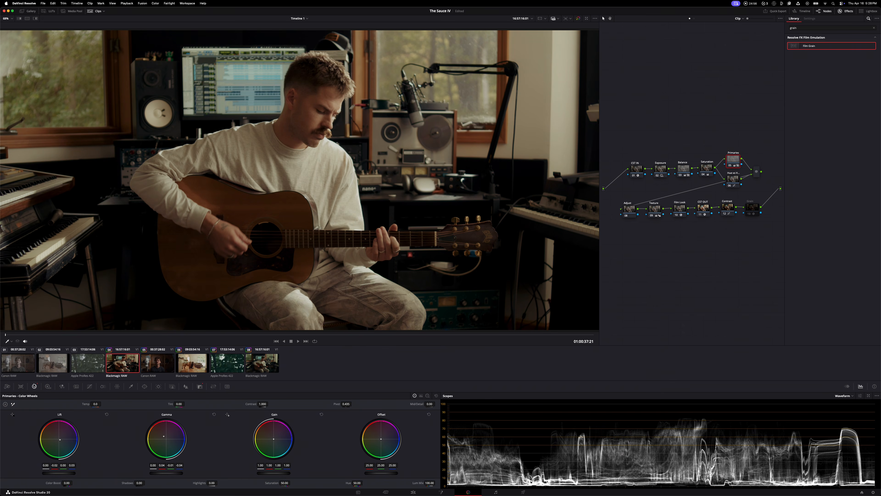
left_click_drag(63, 447, 64, 449)
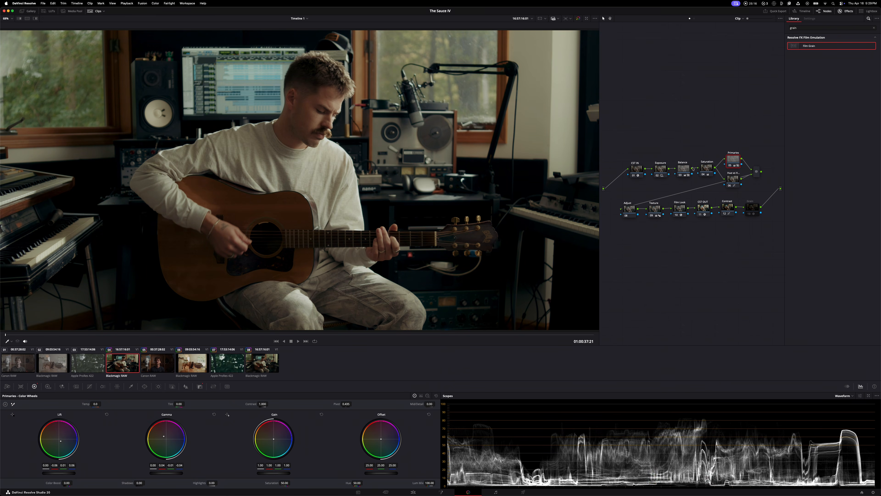
left_click_drag(655, 126, 755, 190)
left_click(753, 214)
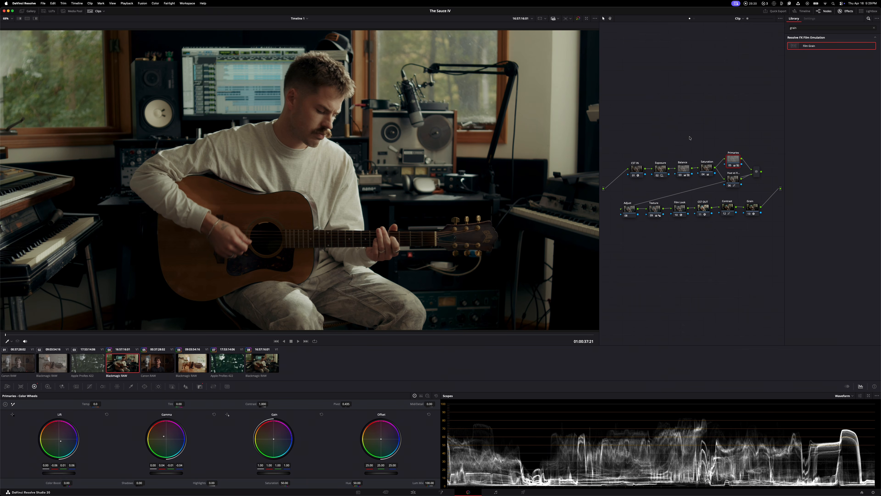
Toggle all grading nodes except CST In and CST Out together to compare the grade with the plain conversion, leaving them enabled
left_click_drag(655, 122, 779, 187)
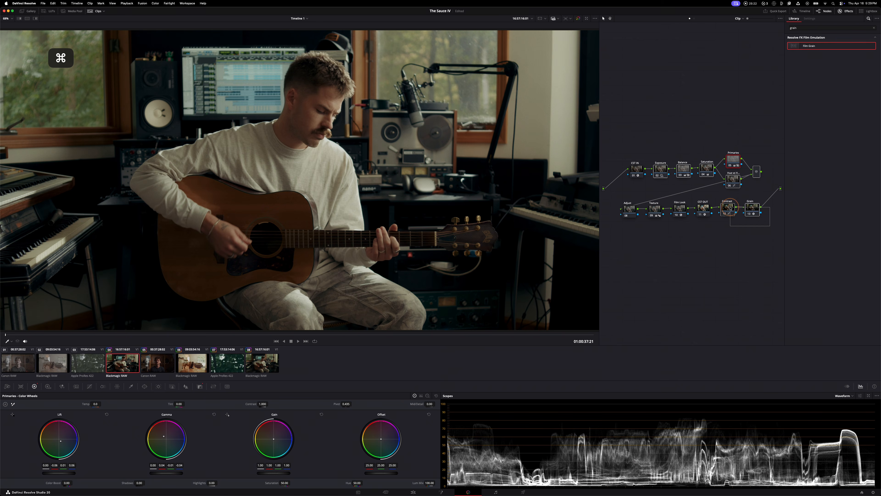
left_click_drag(683, 226, 612, 200)
key("super+d")
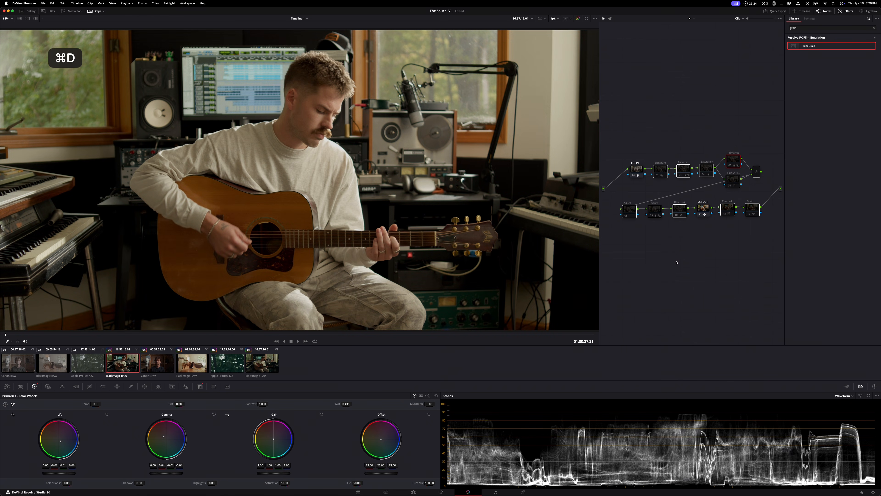
key("super+d")
key("super+d")
key("super+d")
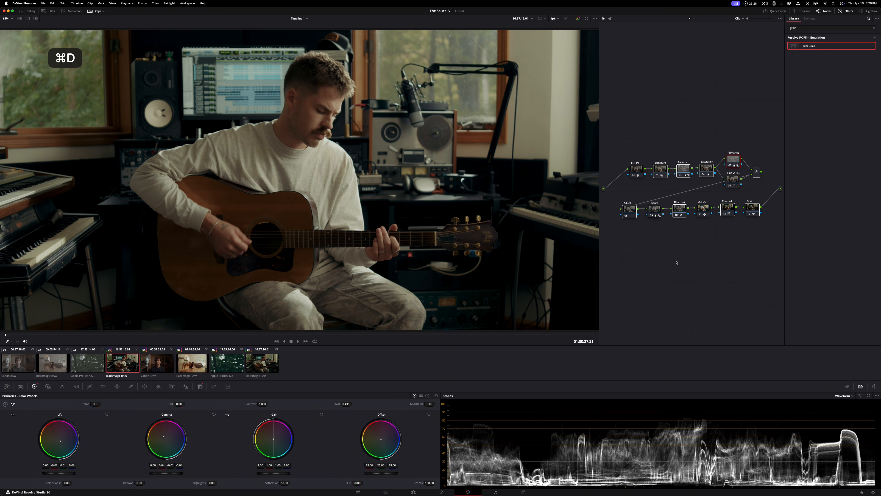
key("super+d")
key("super+d")
key("super+d")
key("super+d")
key("super+d")
key("super+d")
key("super+d")
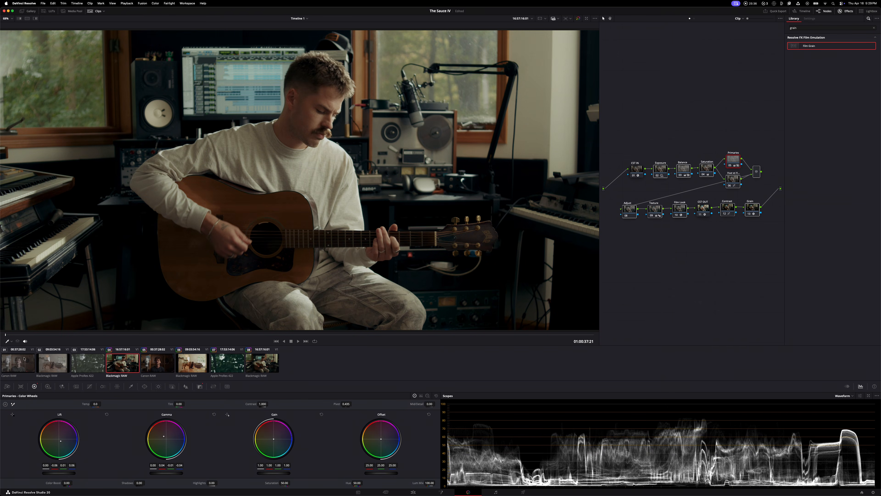
Apply the saved node-tree Power Grade from the gallery to the first Canon RAW clip, and close the gallery
left_click(9, 371)
left_click(29, 11)
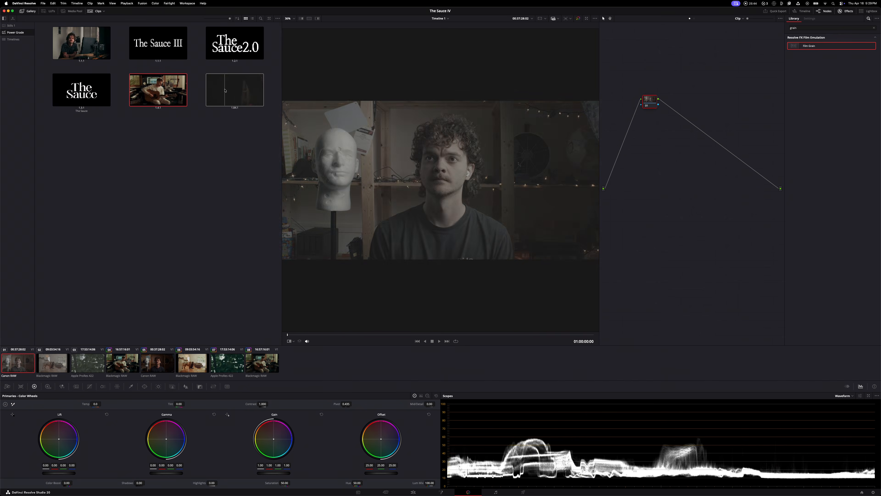
double_click(231, 96)
left_click(33, 13)
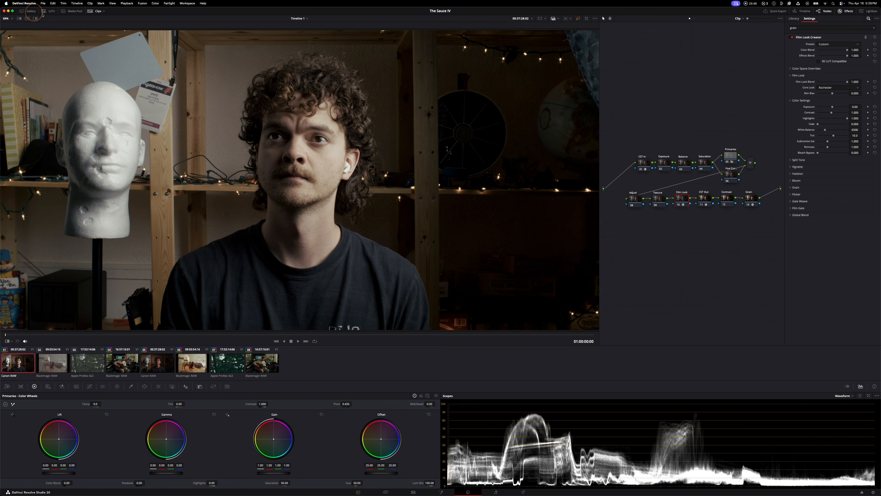
Set the CST In node's input color space to Canon Cinema Gamut and its input gamma to the clip's Canon Log variant
left_click_drag(644, 163, 641, 162)
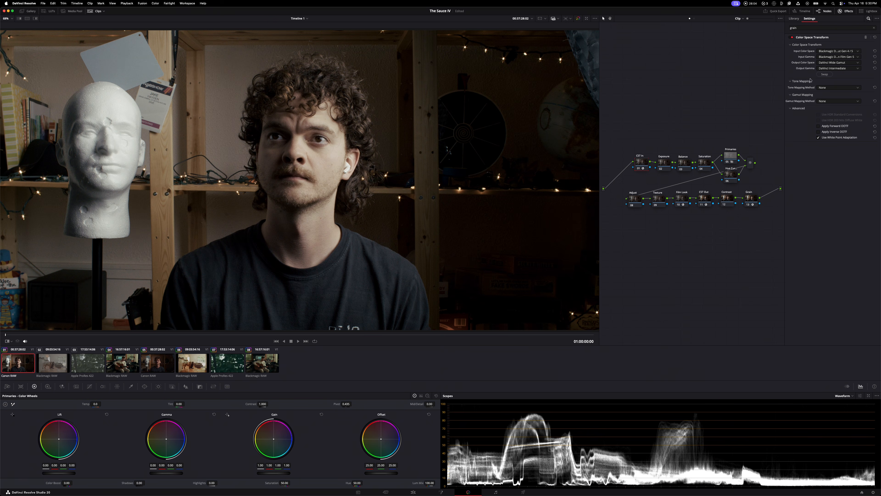
left_click_drag(639, 169, 641, 167)
left_click(838, 51)
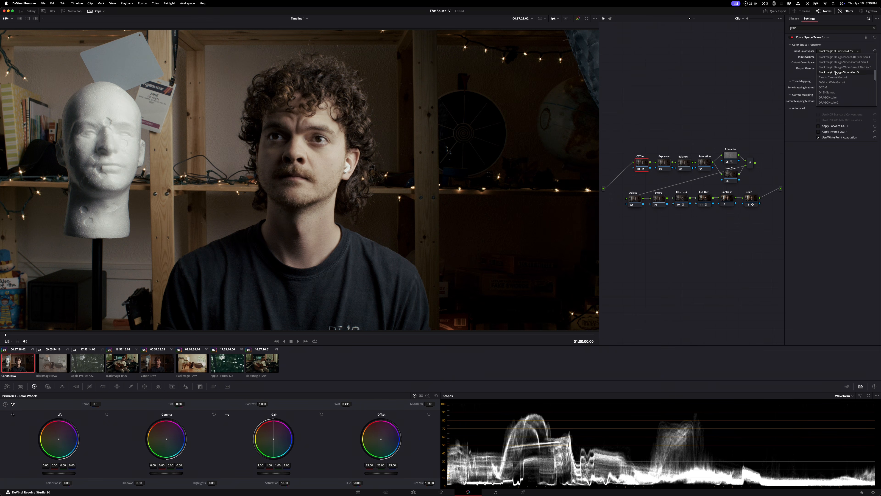
left_click(834, 77)
left_click(836, 57)
scroll(841, 79, "down", 3)
left_click(840, 73)
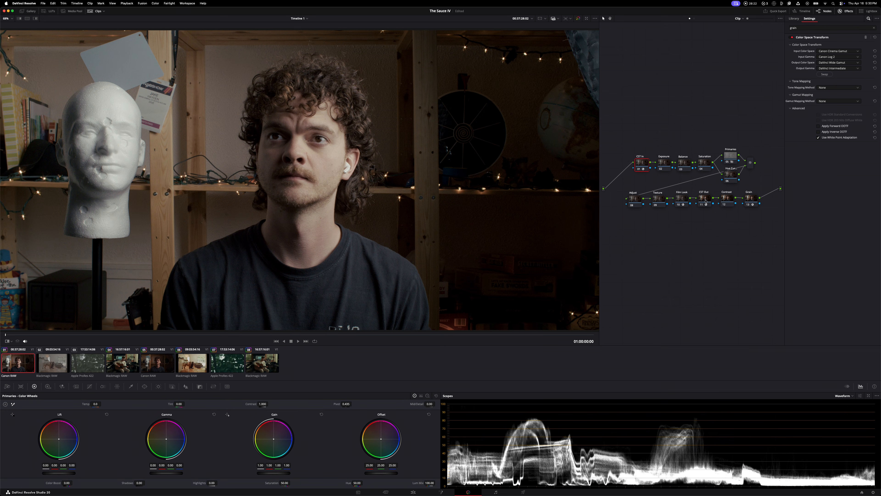
Review the Color Space Transform settings on the CST Out and CST In nodes
left_click(706, 201)
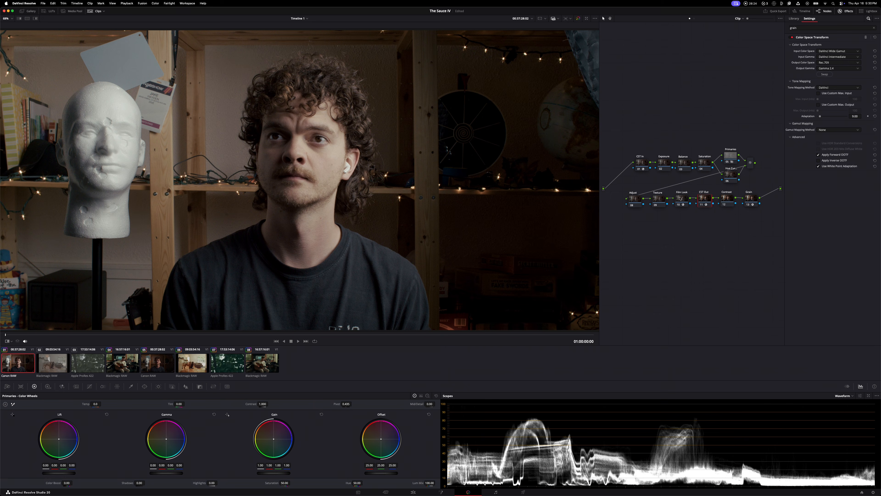
left_click(637, 201)
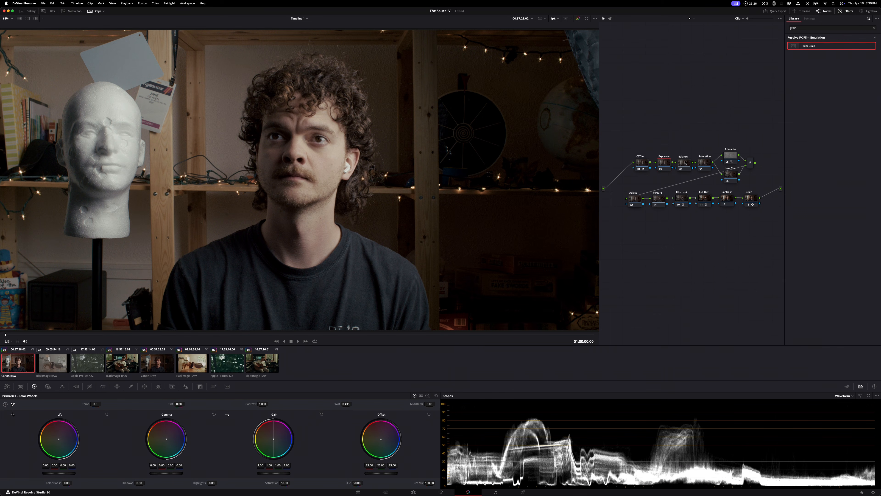
left_click(641, 162)
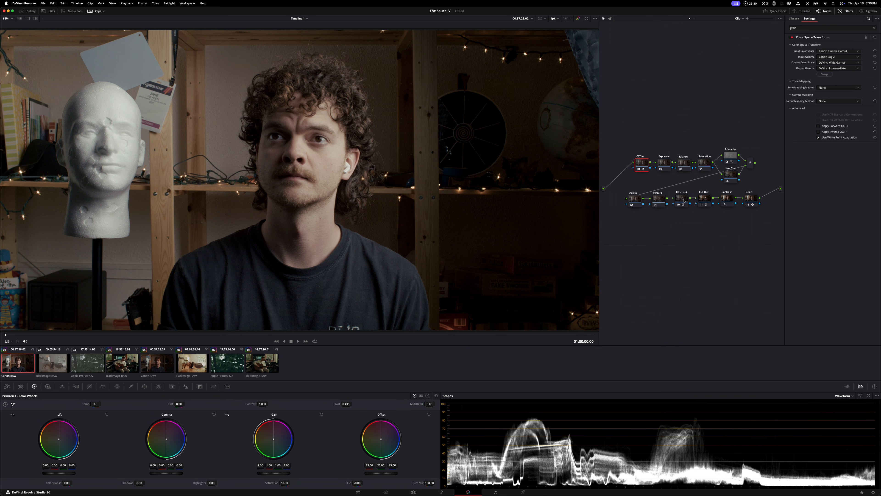
left_click(684, 200)
Raise the Saturation node's gain to about 1.59, and toggle the Film Look node off and on to compare
left_click(701, 170)
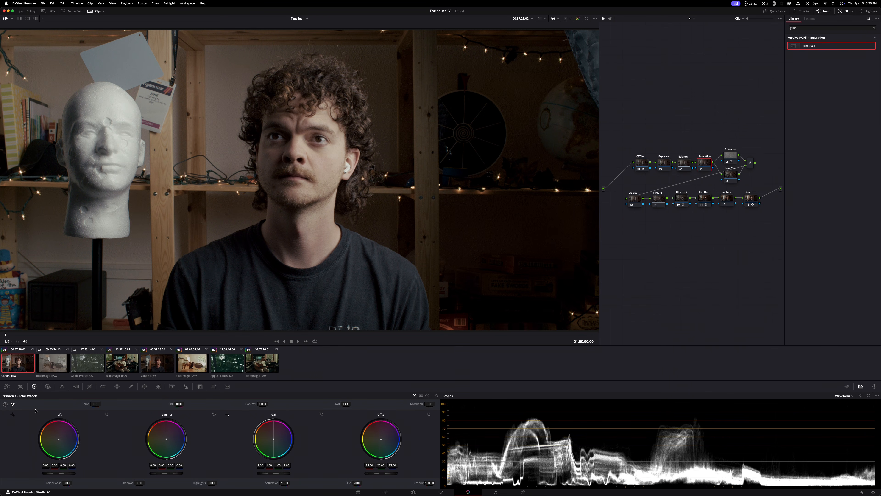
left_click_drag(277, 474, 379, 464)
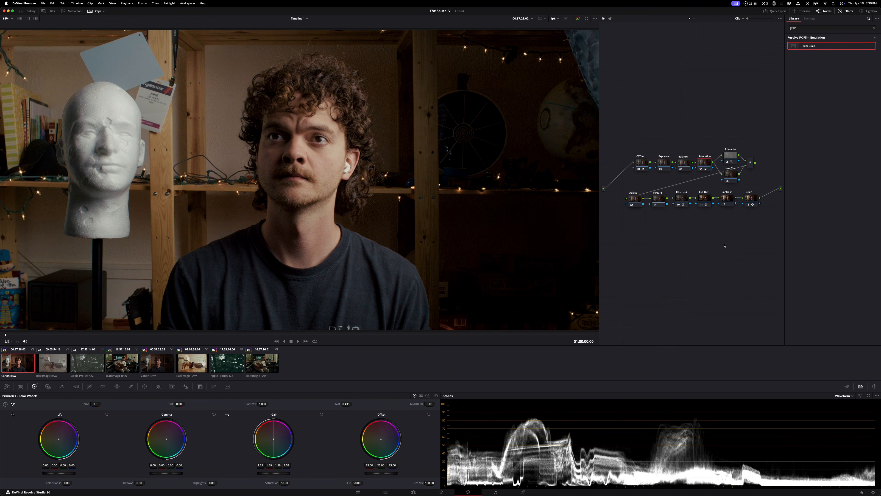
left_click(678, 205)
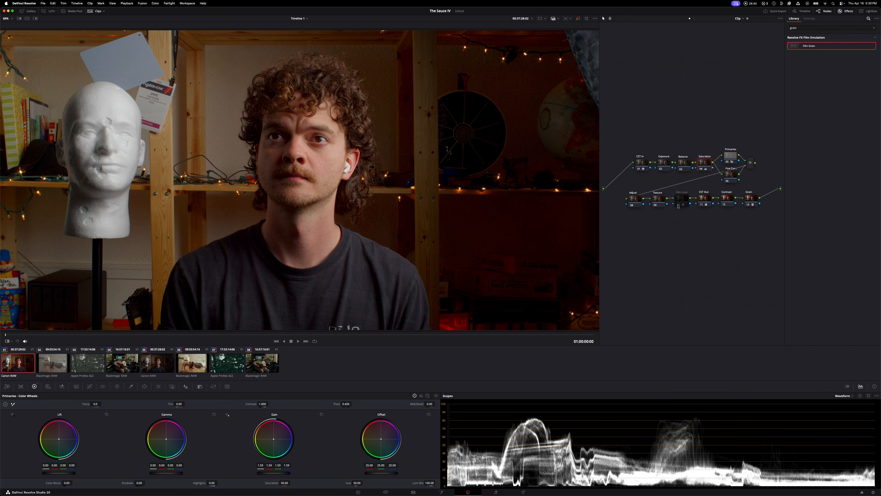
left_click(679, 205)
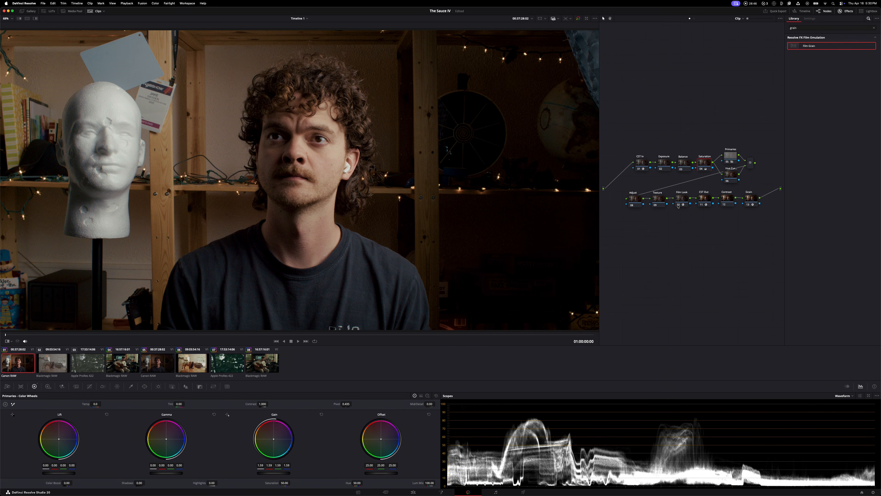
Set the Texture node's midtone detail to -40 and increase its blur radius slightly
left_click(664, 202)
left_click(431, 403)
type("-40")
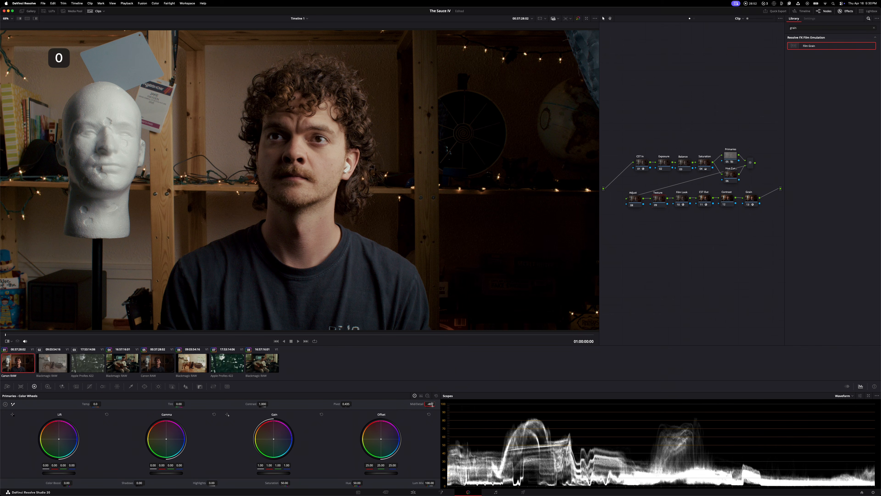
key("Return")
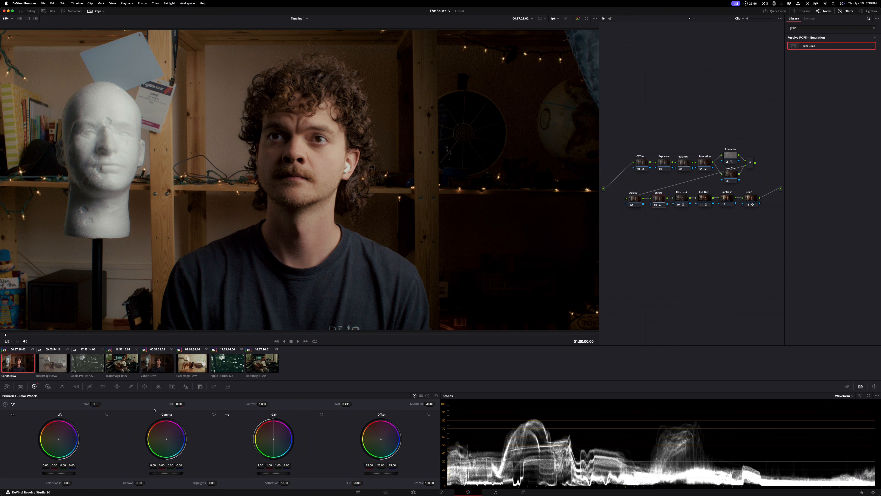
left_click(186, 386)
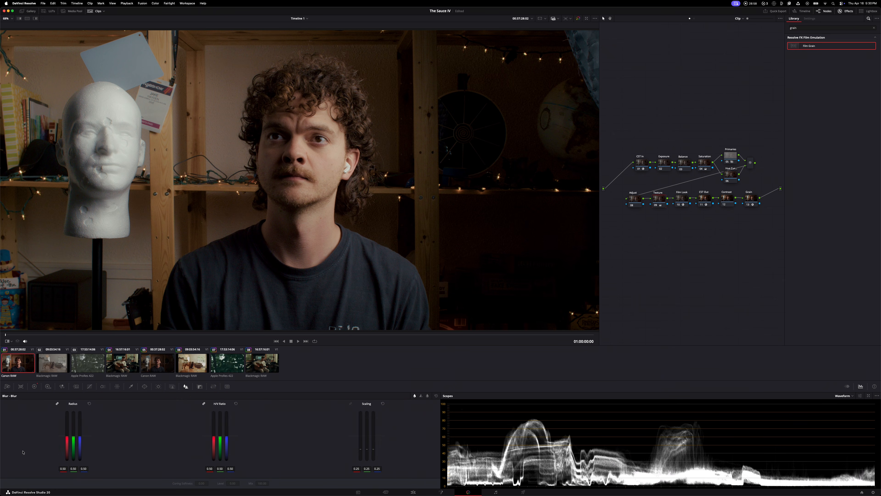
left_click_drag(75, 441, 72, 439)
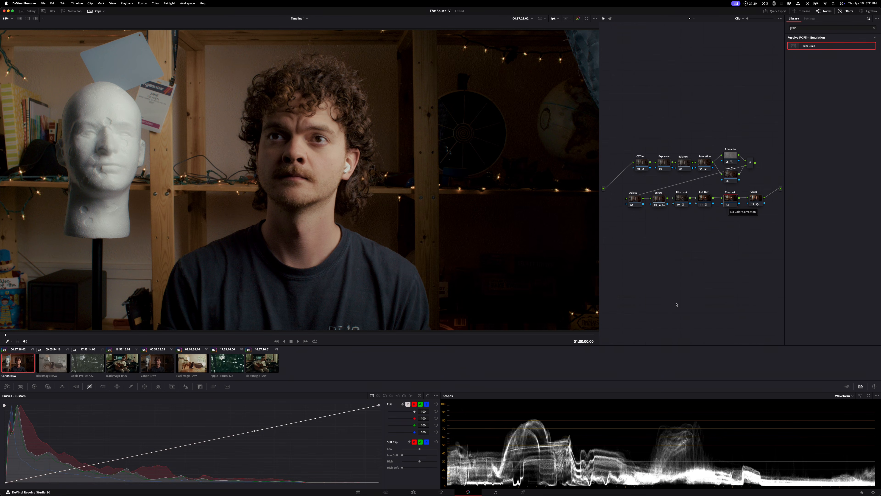
Raise Low Soft in the Contrast node's soft clip to gently lift and soften the blacks
scroll(301, 167, "down", 3)
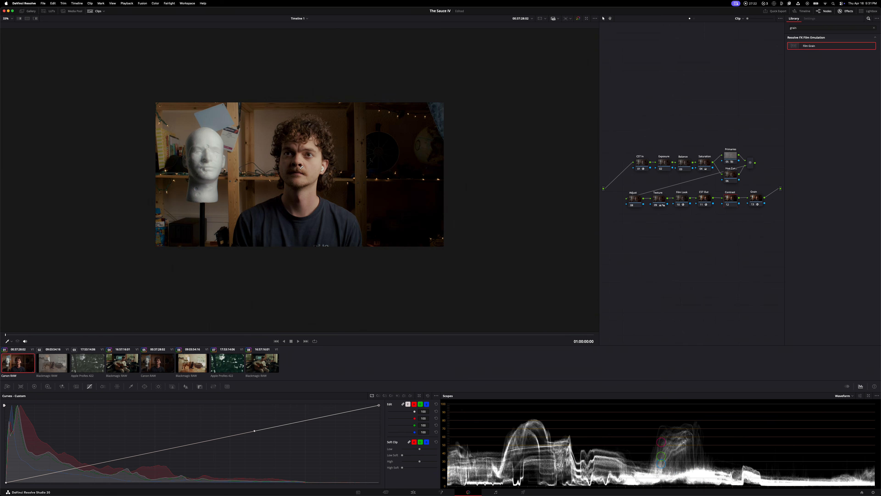
key("z")
left_click(732, 199)
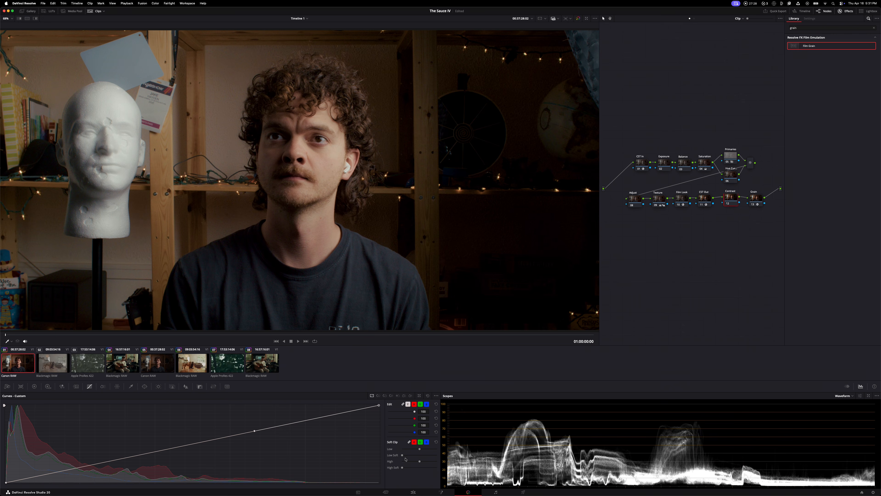
left_click_drag(402, 456, 420, 469)
Lower the Exposure node's HDR global exposure to about -0.15, and select the Contrast node
left_click(664, 160)
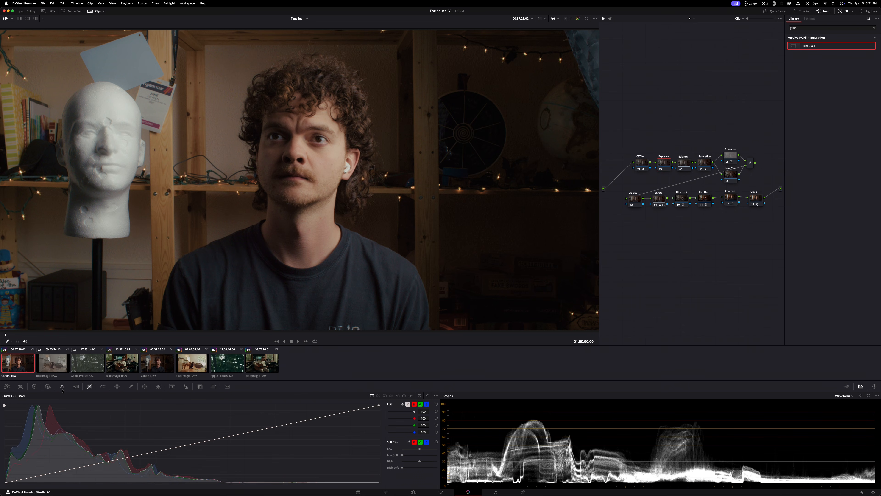
left_click_drag(380, 468, 360, 254)
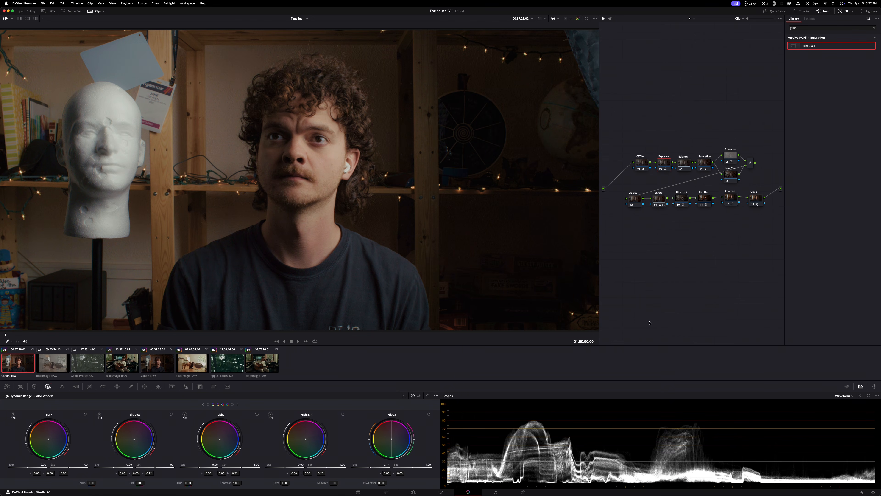
left_click(734, 198)
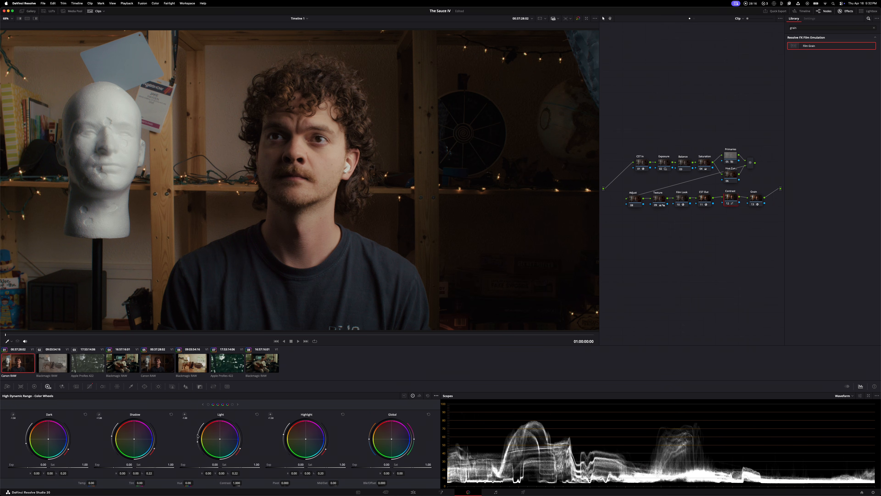
Toggle the Contrast node off and on to compare, and slightly lower Low in its soft clip
left_click(89, 386)
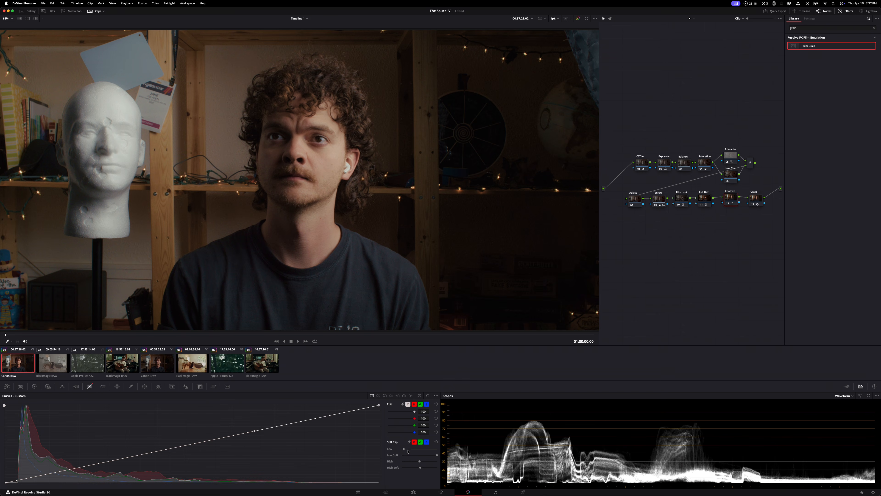
left_click(727, 205)
left_click(727, 205)
left_click(727, 204)
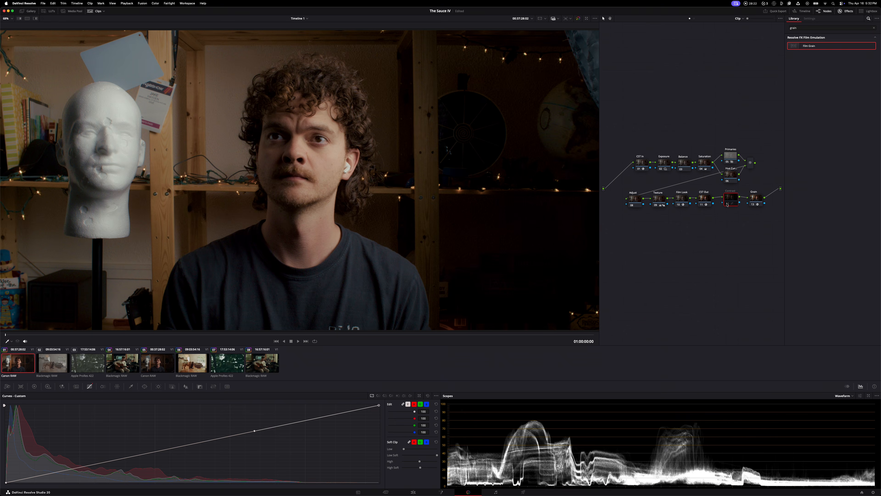
left_click(727, 204)
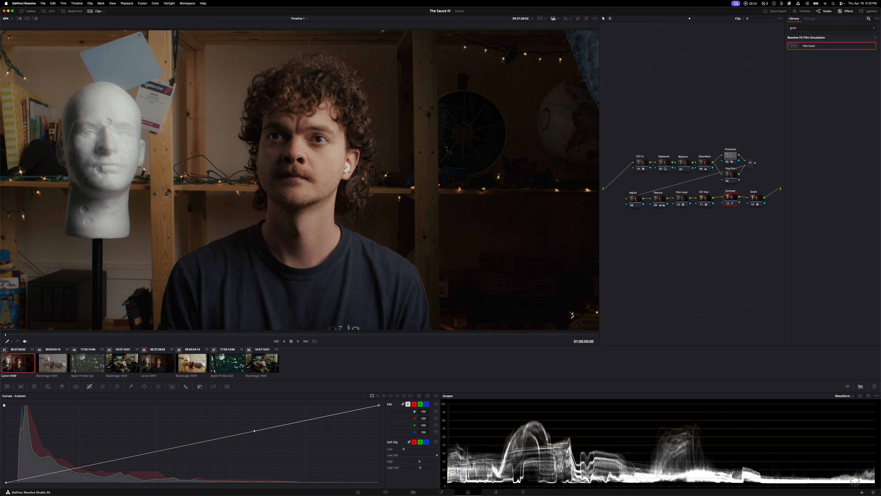
mouse_move(404, 449)
left_mouse_down()
mouse_move(424, 449)
mouse_move(393, 450)
left_mouse_up()
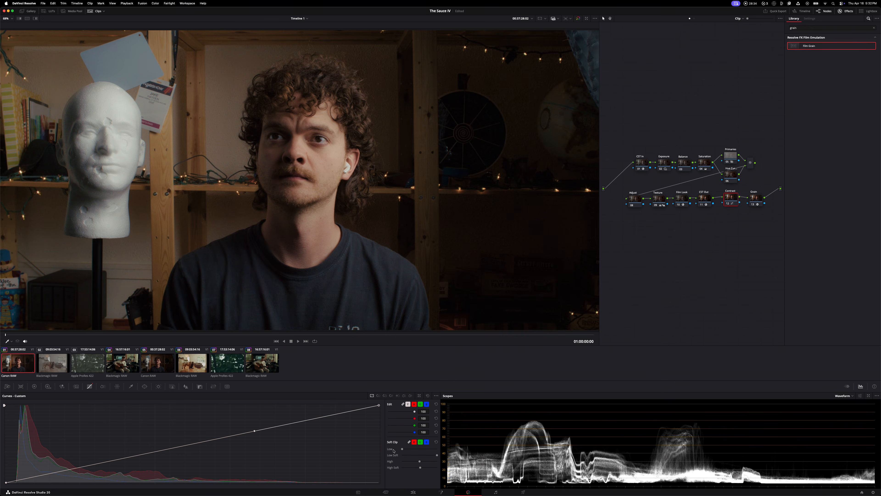
Reshape the Contrast node's custom curve by moving the black point inward, deepening the shadows and pulling down the highlights
left_click_drag(7, 481, 24, 482)
left_click_drag(130, 457, 133, 468)
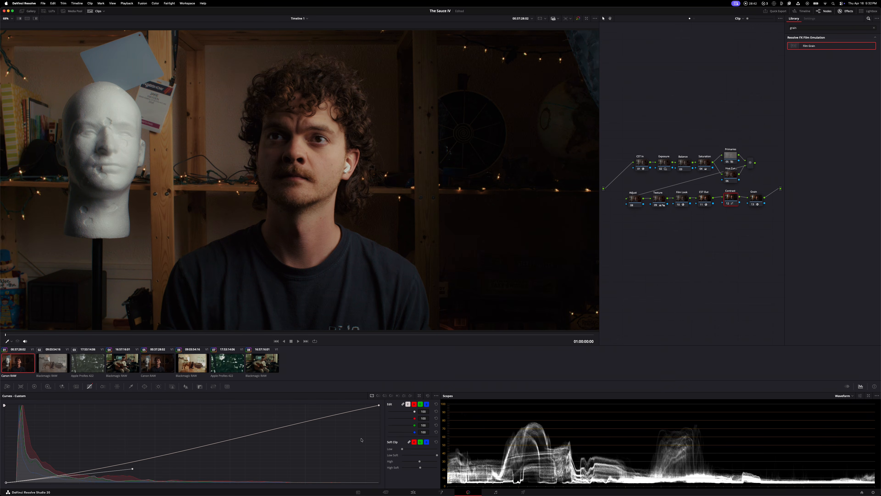
left_click_drag(378, 407, 318, 427)
left_click_drag(258, 431, 270, 441)
Raise the Exposure node's HDR global exposure to about 0.50
left_click(664, 163)
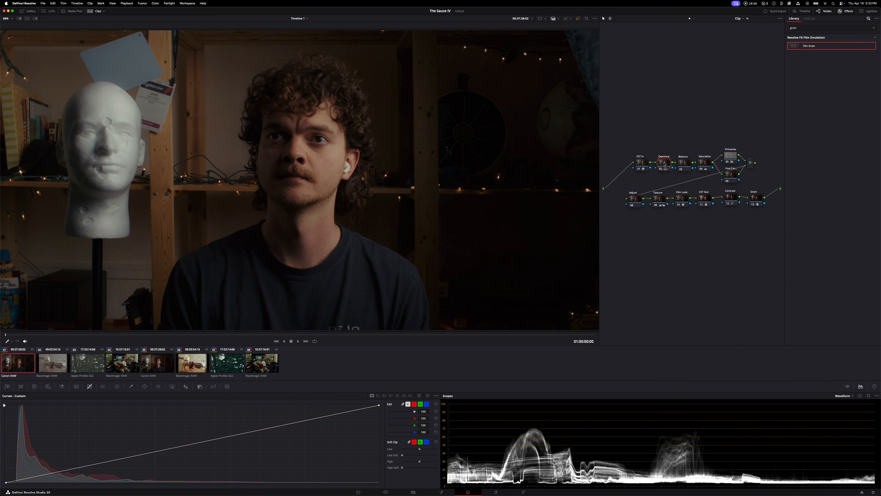
left_click(48, 386)
left_click_drag(374, 466, 434, 461)
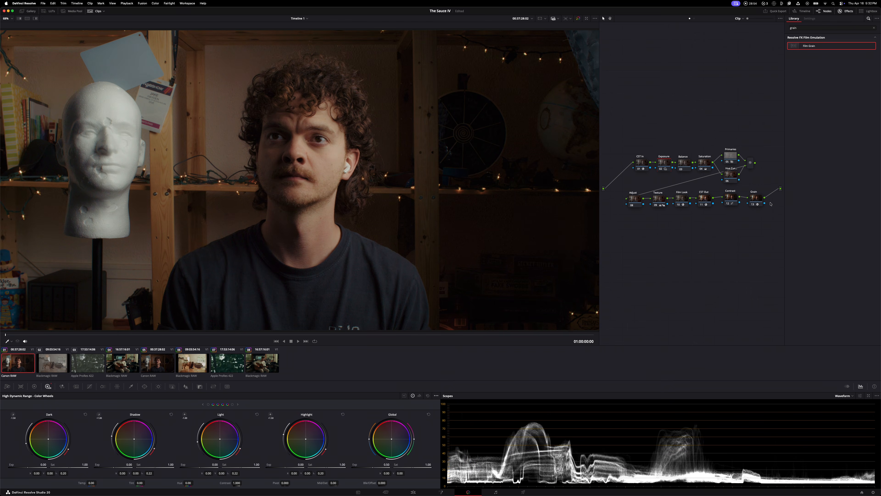
Toggle the Contrast node off and on to compare the image with and without its curve
left_click(733, 199, "super")
key("super+d")
key("super+d")
key("super+d")
key("super+d")
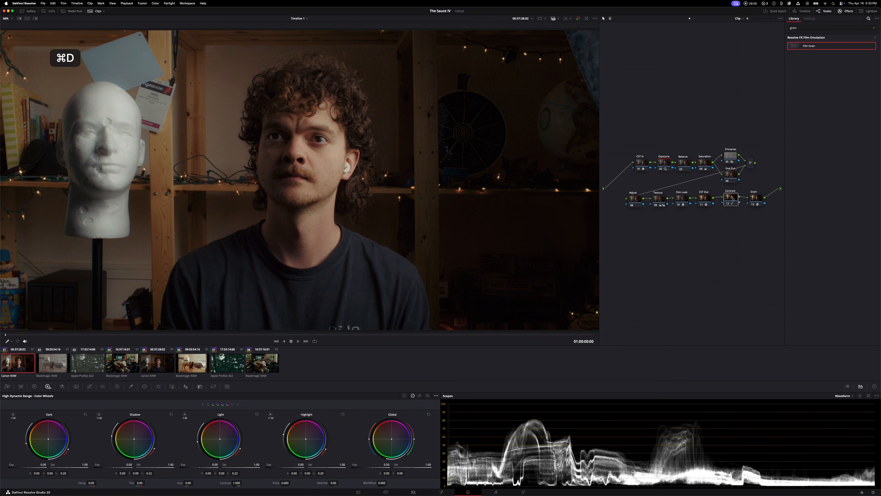
key("super+d")
key("super+d")
key("super+d")
key("super+d")
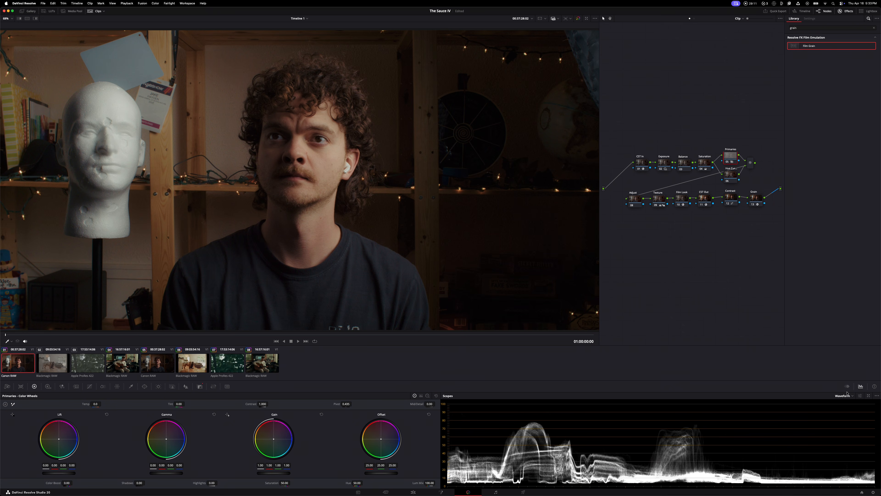
Switch the scope to Vectorscope, and push the Primaries node's lift toward teal, with red at about -0.03 and blue at 0.01
left_click(843, 395)
left_click(847, 413)
mouse_move(56, 456)
left_mouse_down()
mouse_move(62, 446)
mouse_move(68, 458)
mouse_move(61, 446)
left_mouse_up()
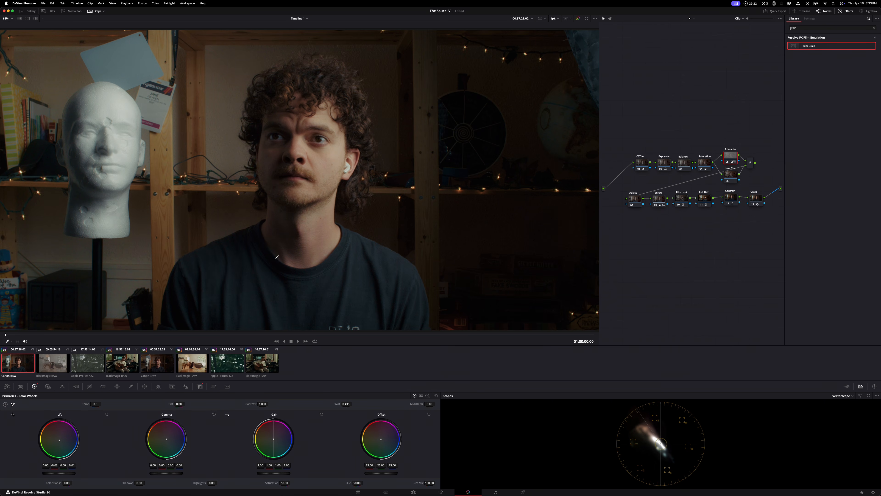
Toggle the Film Look node off and on repeatedly to compare its effect on the Canon clip
left_click(679, 205)
left_click(679, 204)
left_click(679, 204)
left_click(679, 204)
left_click(679, 204)
left_click(679, 205)
left_click(679, 205)
left_click(678, 205)
Fine-tune the Exposure node's HDR global exposure
left_click(48, 386)
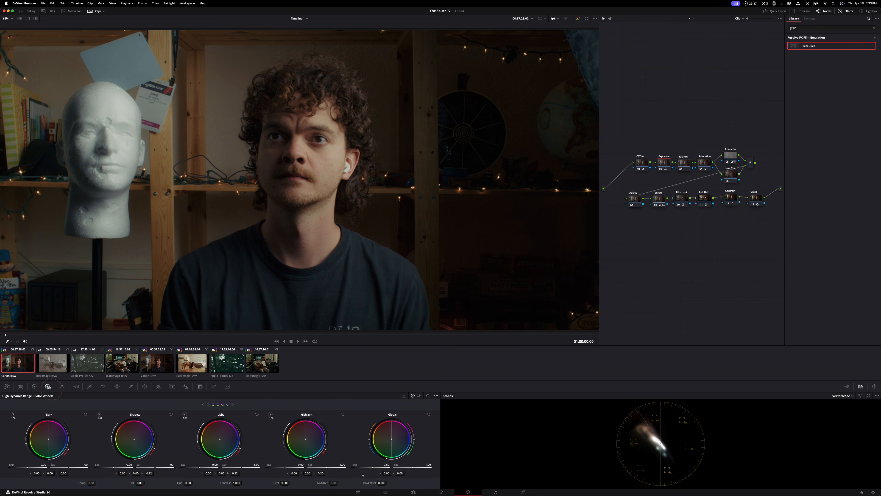
left_click(378, 469)
left_click_drag(365, 466, 363, 467)
Select the grading nodes in both rows, and toggle them off and on to compare the Canon clip before and after grading
left_click_drag(676, 122, 765, 177)
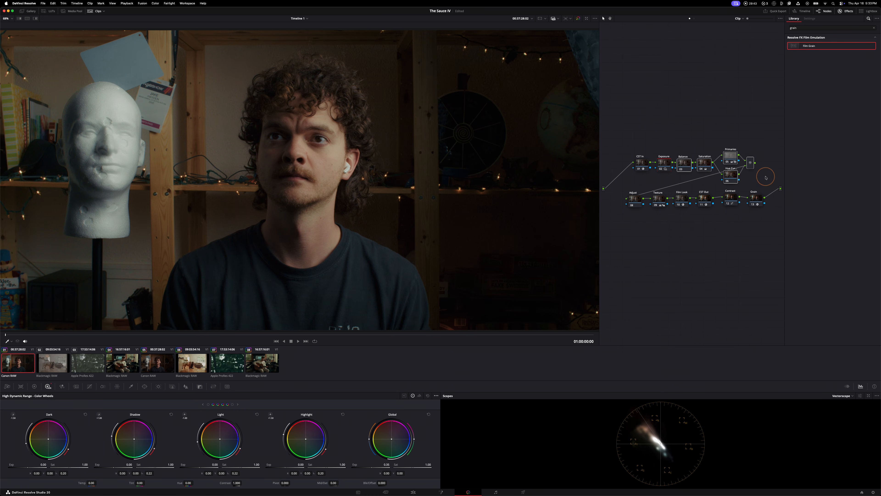
left_click_drag(689, 219, 631, 195)
key("super+d")
key("super+d")
key("super+d")
key("super+d")
key("super+d")
key("super+d")
key("super+d")
key("super+d")
key("super+d")
key("super+d")
key("super+d")
key("super+d")
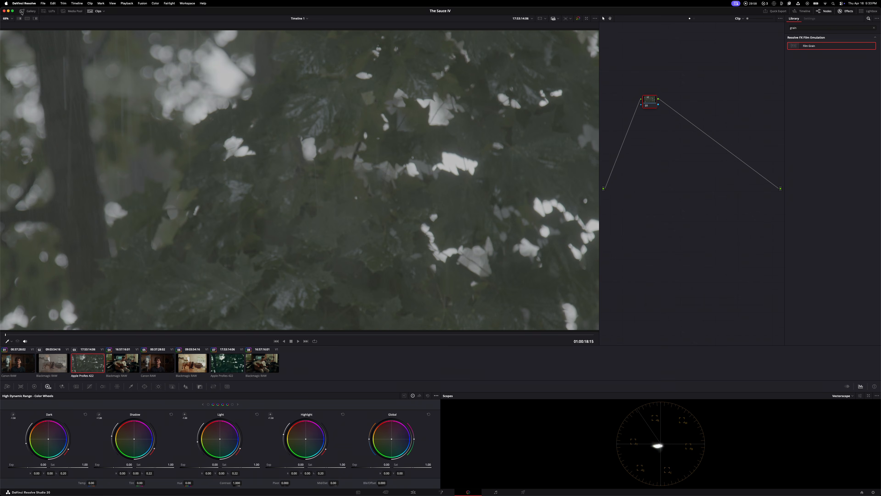
Apply The Sauce IV Power Grade from the gallery to the Apple ProRes 422 clip, and scrub to about the middle of the clip
left_click(21, 12)
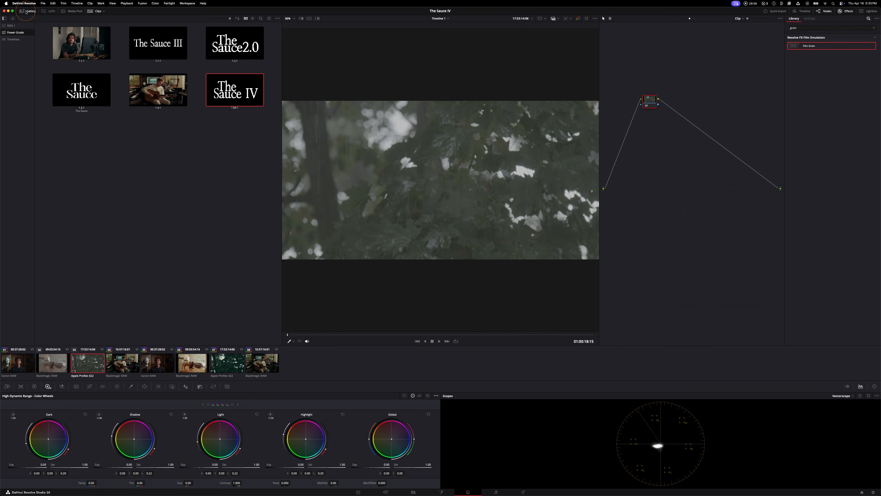
left_click_drag(250, 95, 499, 191)
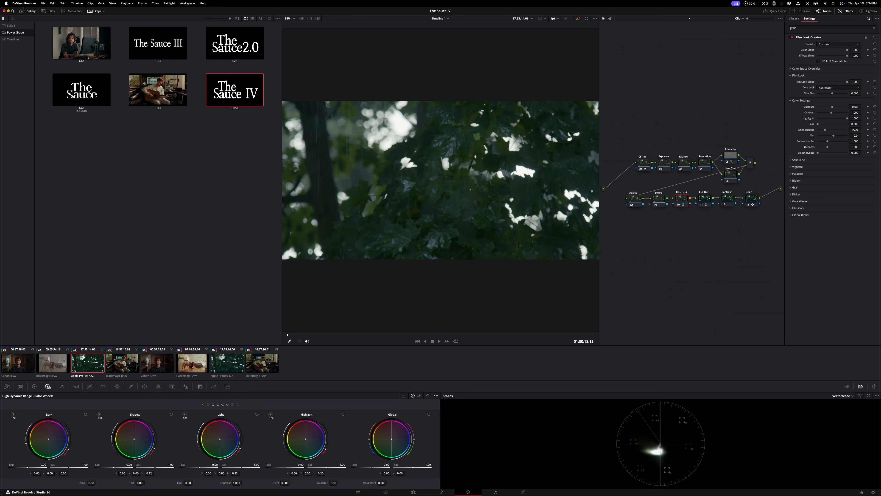
left_click(30, 11)
left_click_drag(237, 334, 262, 335)
Lower the Saturation node's gain to about 0.65
left_click(706, 163)
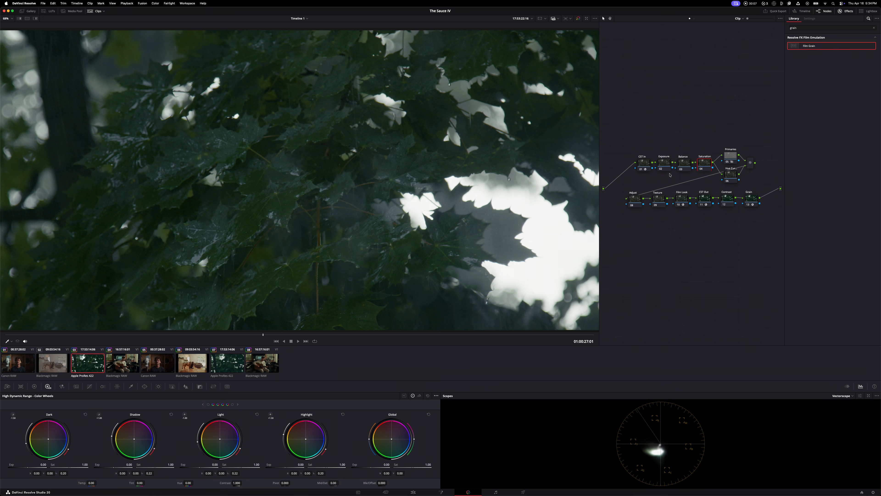
left_click(31, 387)
mouse_move(271, 474)
left_mouse_down()
mouse_move(393, 465)
mouse_move(259, 472)
mouse_move(133, 464)
left_mouse_up()
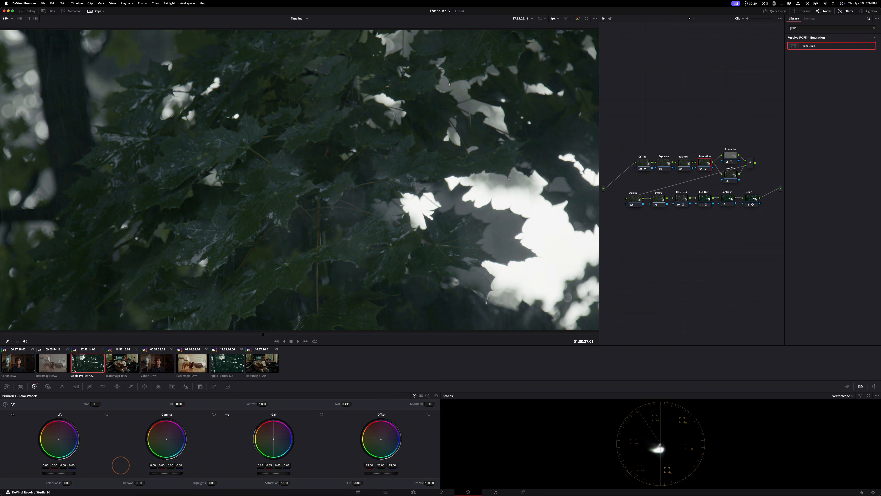
Play the graded leaf clip full screen to review the look, and return to the grading view
key("super+f")
key("space")
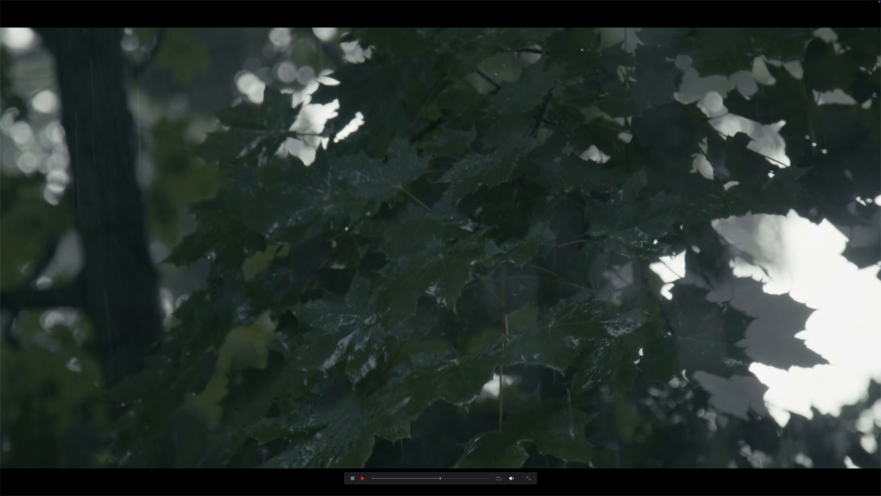
key("Escape")
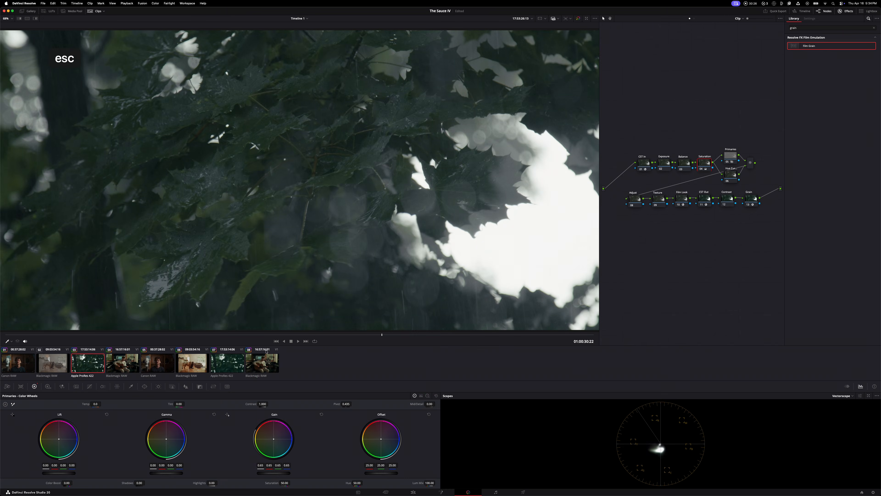
Compare the Cinematic and Rochester core looks on the Film Look node, leaving it on Rochester
left_click(680, 200)
left_click(839, 87)
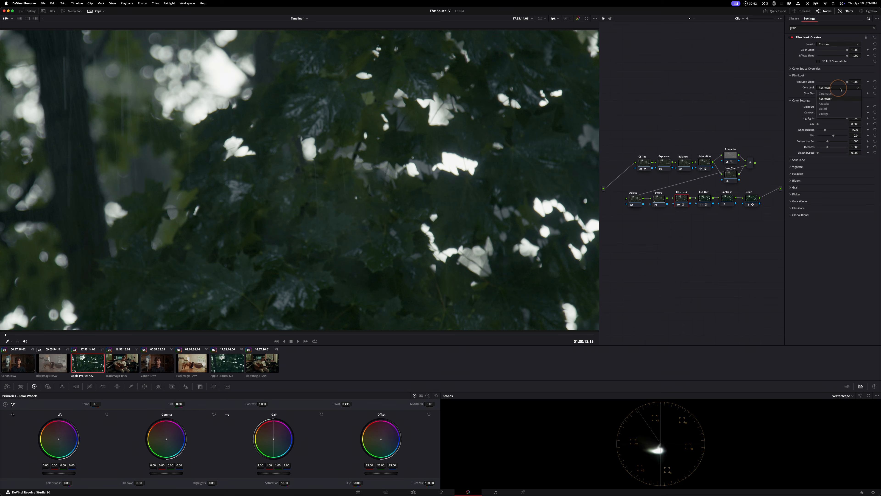
left_click(840, 95)
left_click(827, 88)
left_click(827, 99)
left_click(827, 89)
left_click(828, 93)
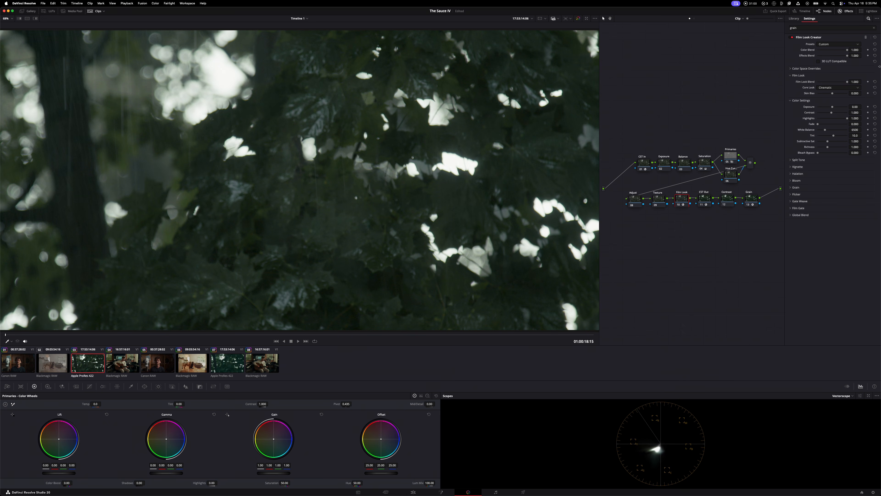
left_click(833, 88)
left_click(831, 100)
Raise the Exposure node's HDR global exposure to about 0.70
left_click(662, 164)
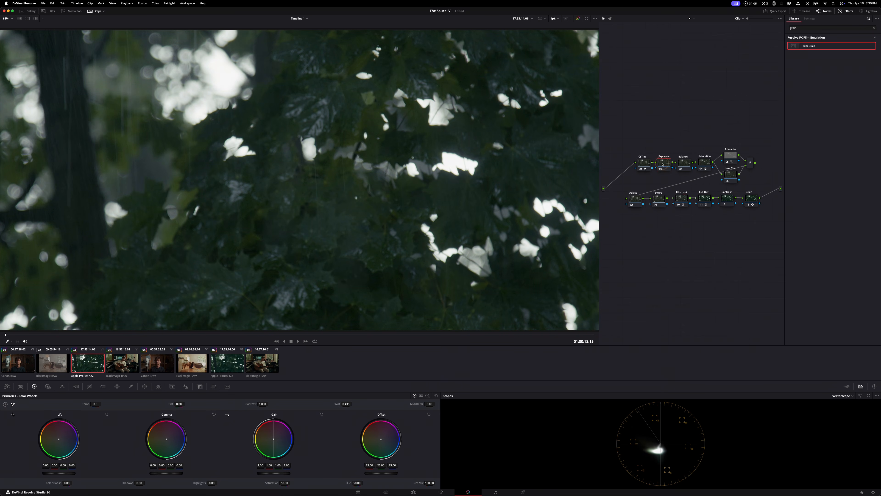
left_click(48, 387)
left_click_drag(360, 466, 385, 466)
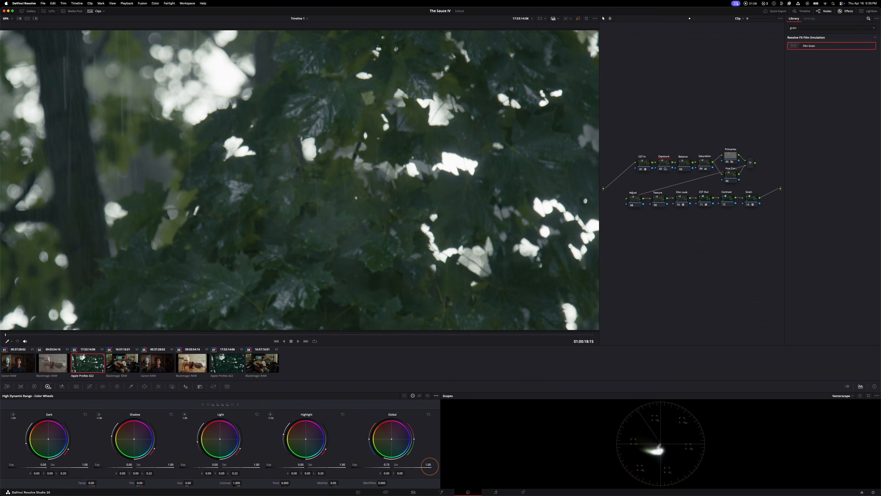
Switch the scope to Waveform, and move the black point of the Contrast node's custom curve inward to darken the shadows
left_click(727, 198)
left_click(89, 387)
left_click_drag(5, 483, 12, 482)
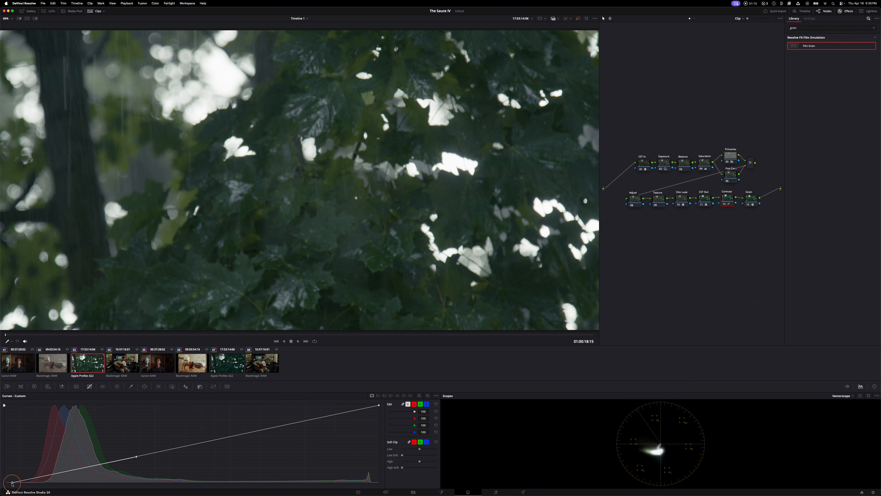
left_click(842, 395)
left_click(844, 407)
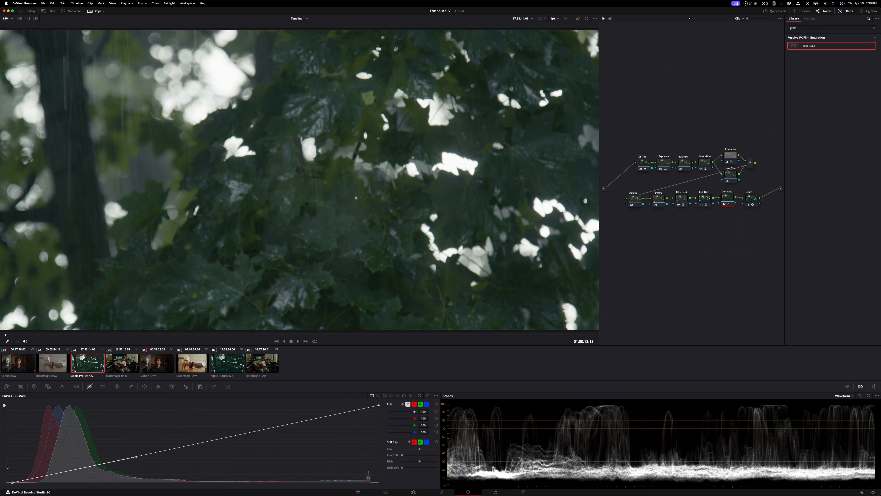
left_click_drag(13, 484, 28, 485)
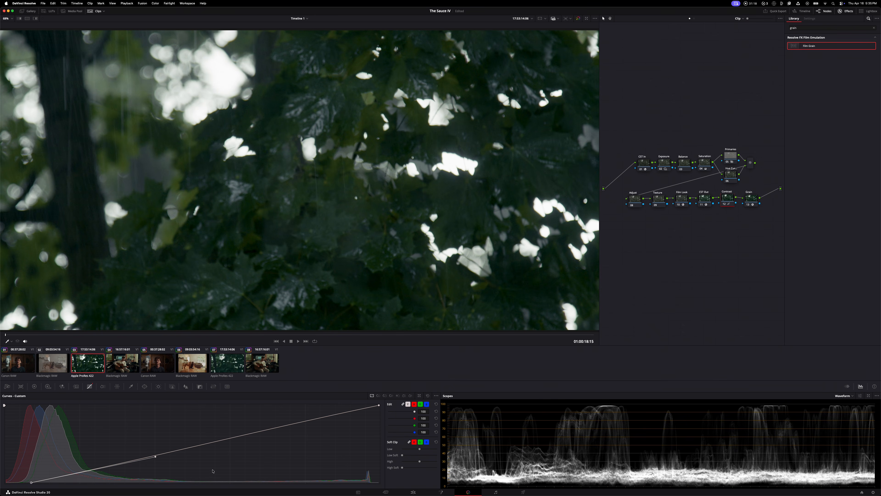
Pull down the Contrast curve's shadow handle while easing its black point back, and lower Low in the soft clip
left_click_drag(156, 457, 149, 470)
left_click_drag(25, 482, 19, 483)
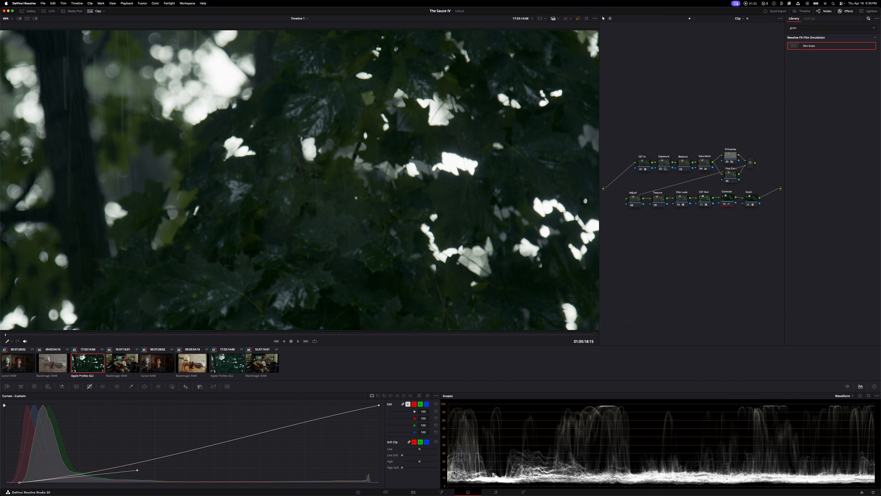
mouse_move(419, 449)
left_mouse_down()
mouse_move(428, 451)
mouse_move(404, 457)
left_mouse_up()
Raise the Exposure node's HDR global exposure to 1.11, and play part of the clip
left_click(664, 162)
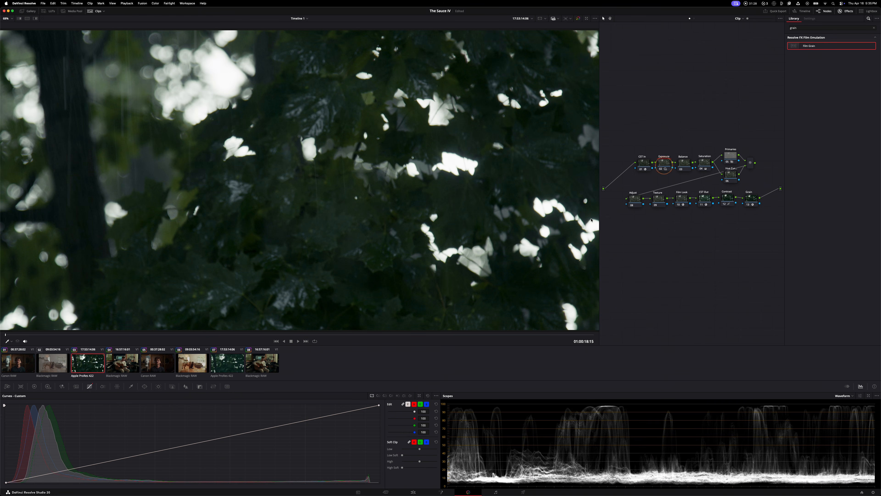
left_click(47, 387)
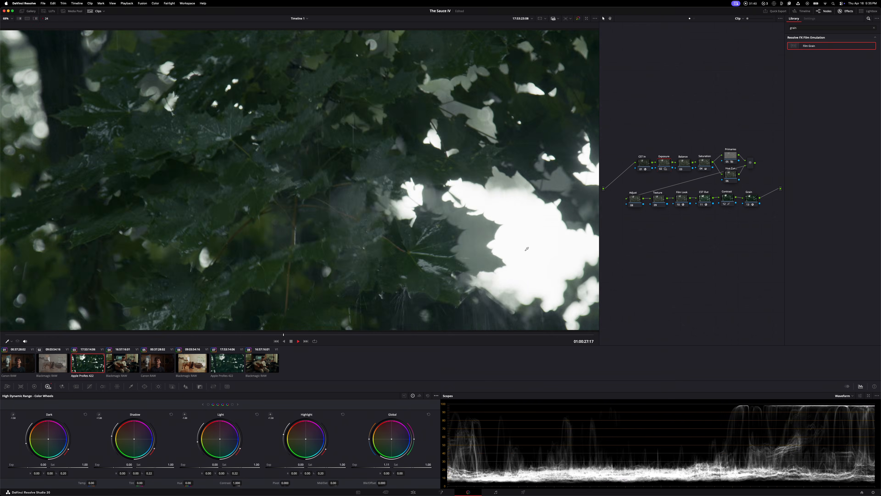
key("space")
Toggle all nodes except CST In and CST Out off and on to compare the leaf clip before and after grading
left_click_drag(762, 218, 720, 202)
left_click_drag(631, 216, 680, 203)
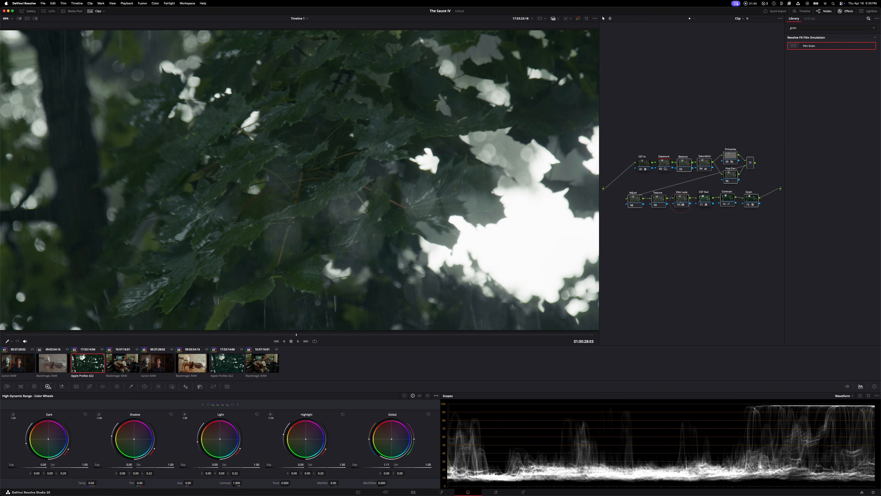
key("super+d")
key("super+d")
key("super+d")
key("super+d")
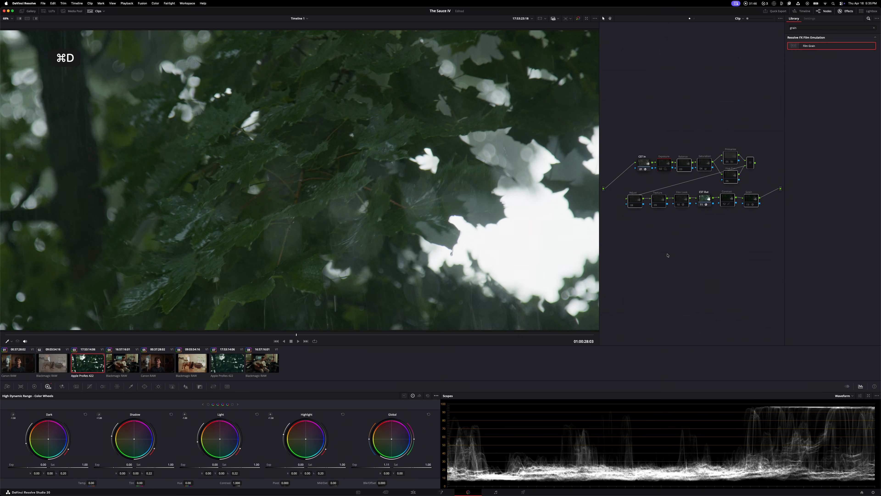
key("super+d")
key("super+d")
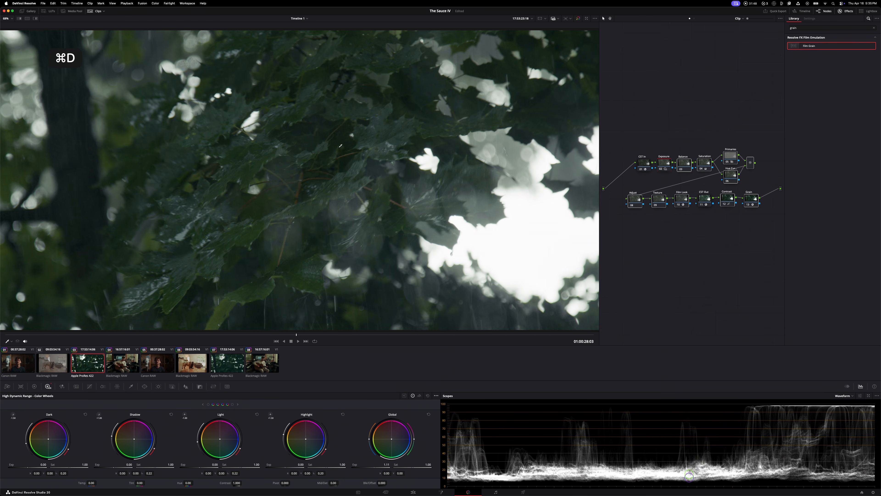
key("super+d")
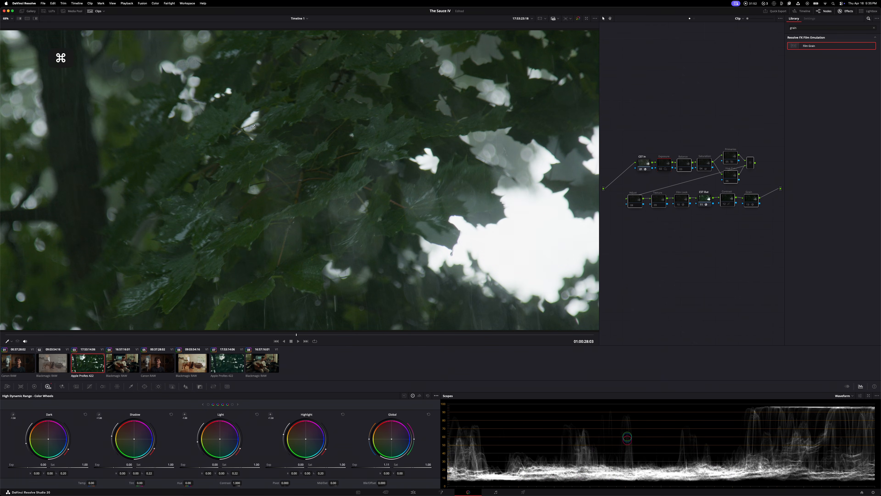
key("super+d")
key("super+d")
key("super+d")
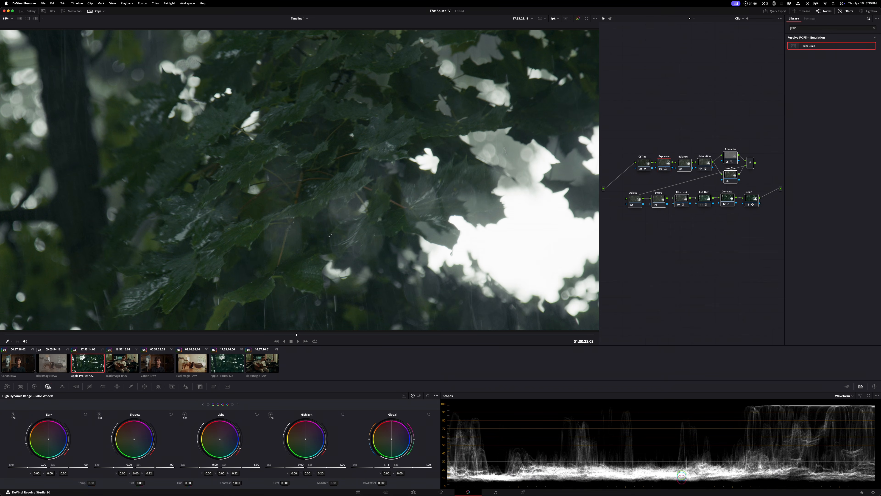
Play further into the leaf clip, and check the graded against the ungraded image at another frame
key("space")
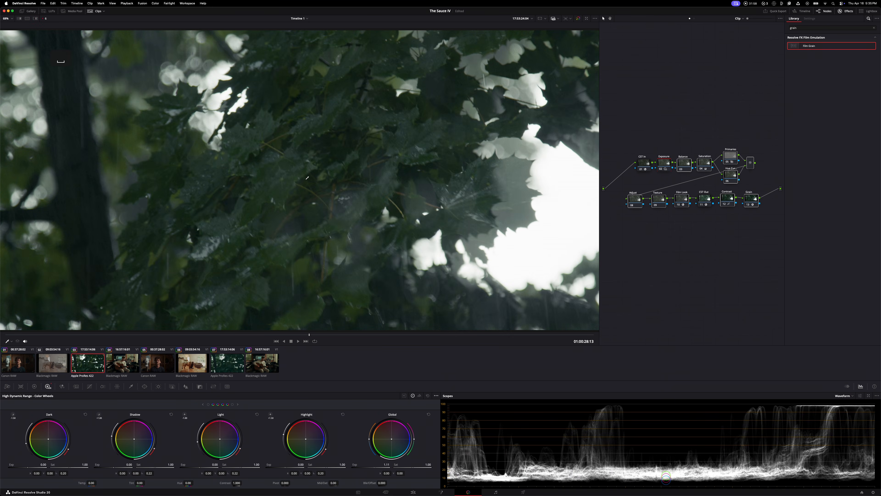
key("super+d")
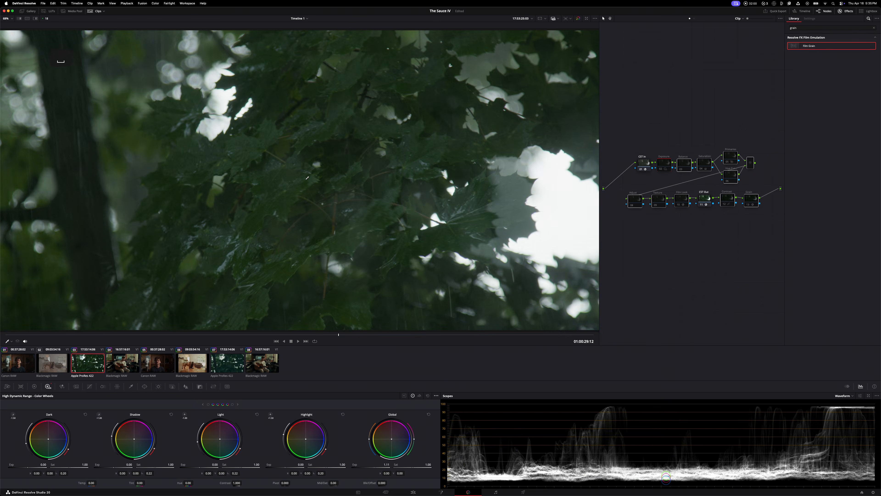
key("super+d")
key("super+d")
key("super+d")
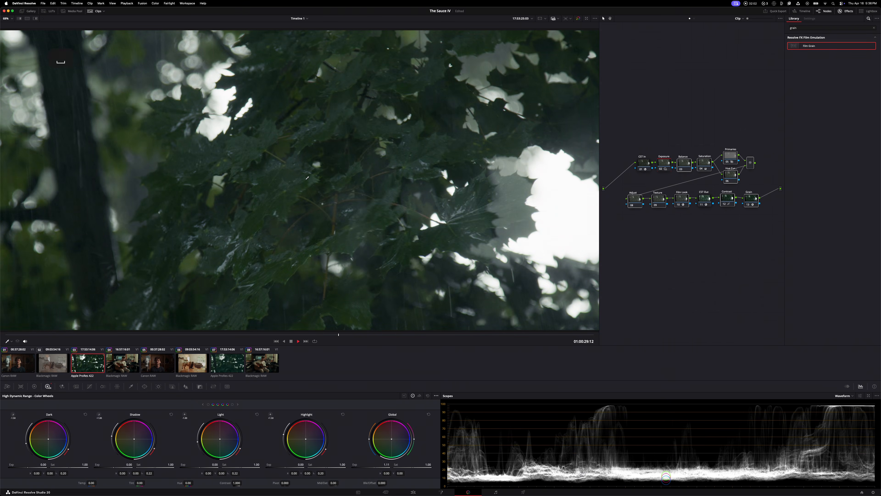
key("space")
key("space")
Apply The Sauce IV Power Grade to the Blackmagic RAW clip of the two dogs, and close the gallery
left_click(57, 366)
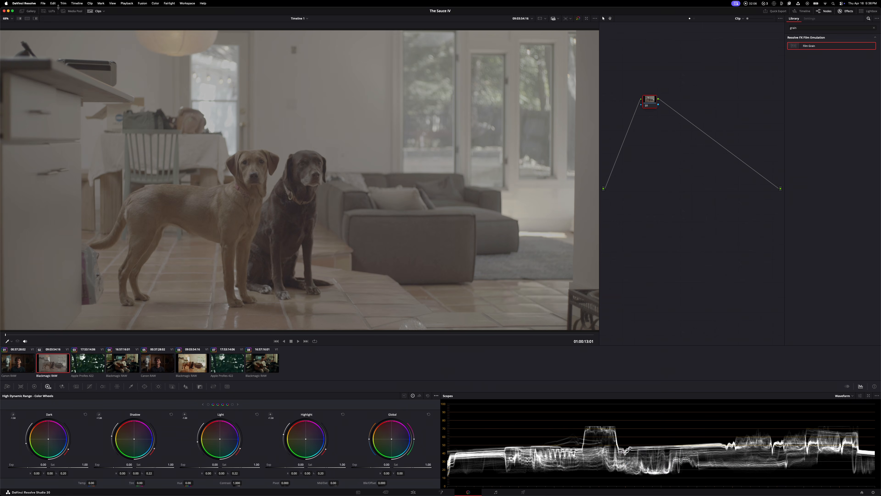
left_click(28, 11)
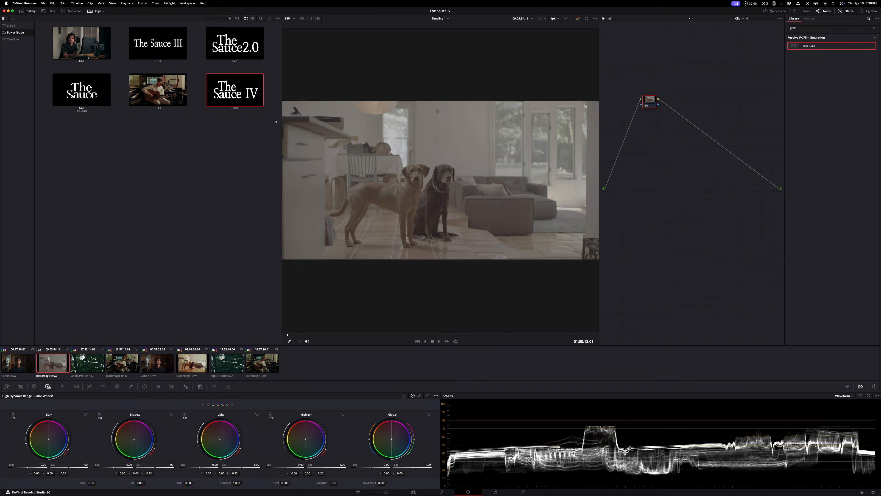
middle_click(235, 90)
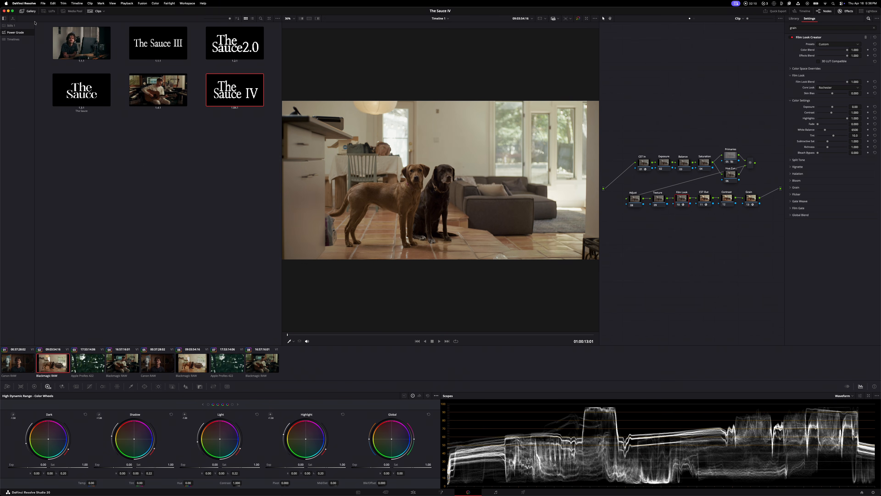
left_click(29, 12)
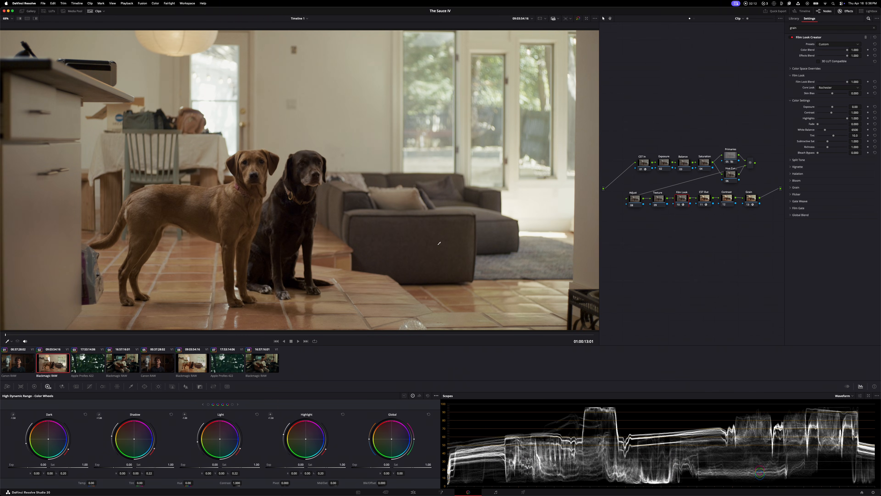
Toggle the Film Look node to check its effect, and enable Highlight Recovery in the clip's Camera Raw settings
left_click(678, 205)
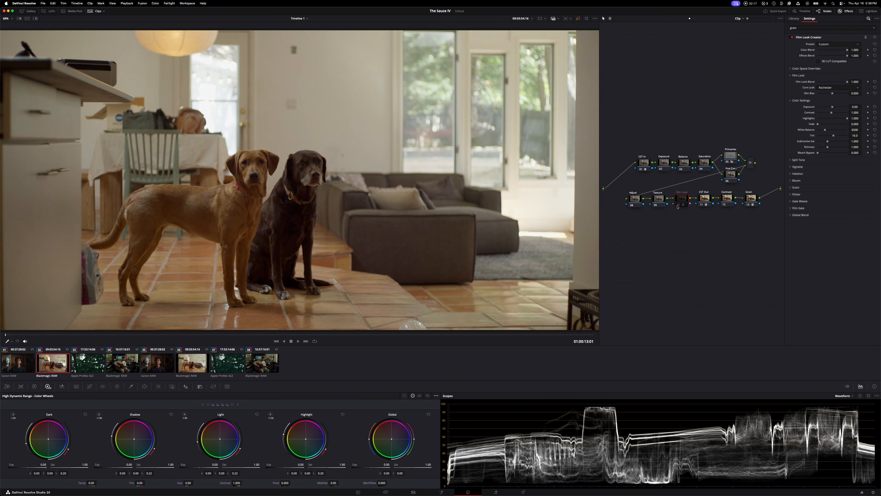
left_click(678, 206)
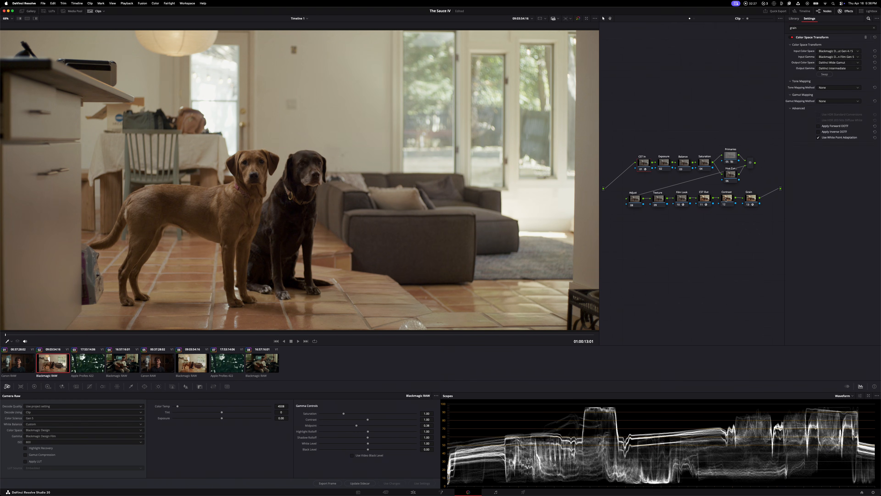
left_click(727, 200)
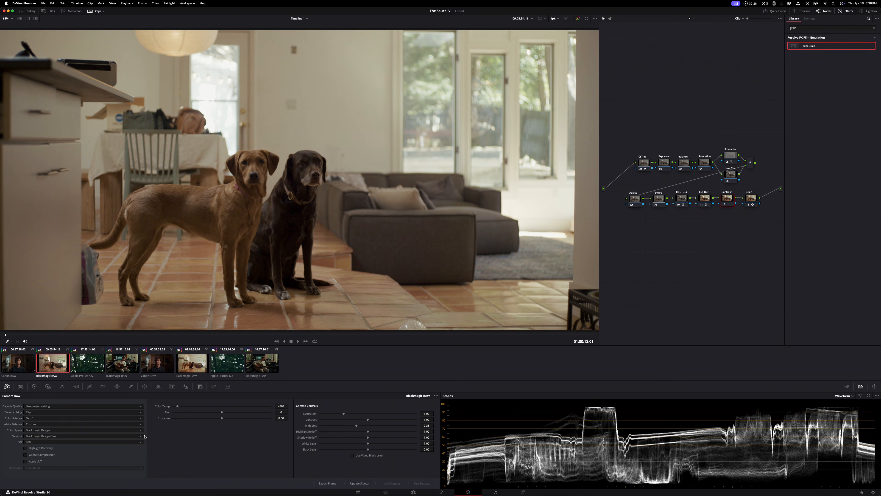
left_click(25, 448)
Try pulling the highlight handle of the Contrast node's custom curve far down, and reset the curve
left_click(89, 387)
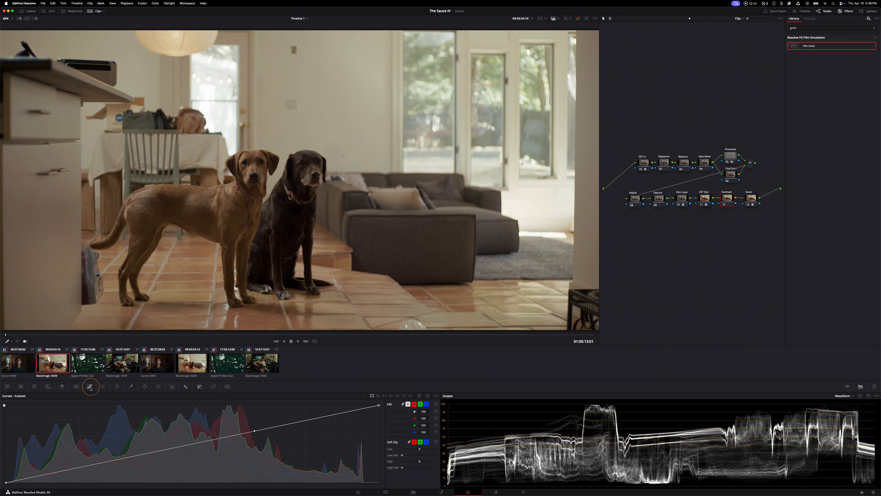
left_click(378, 405)
left_click_drag(255, 432, 344, 470)
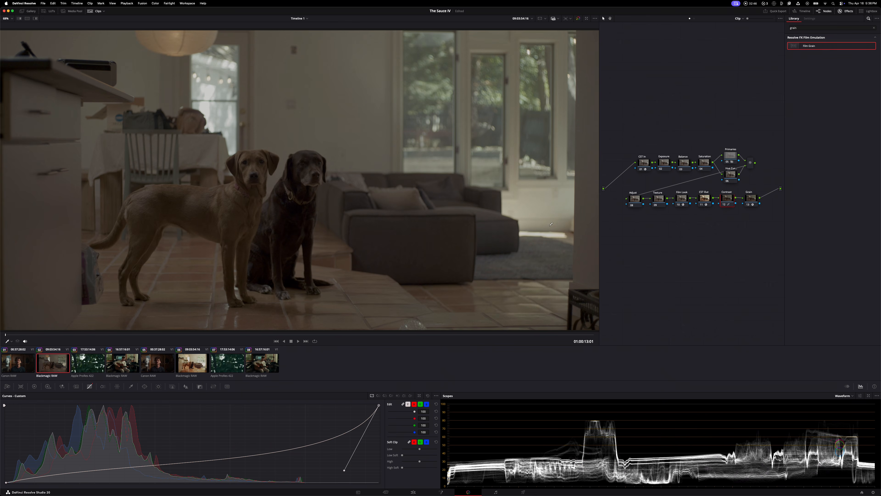
left_click(428, 396)
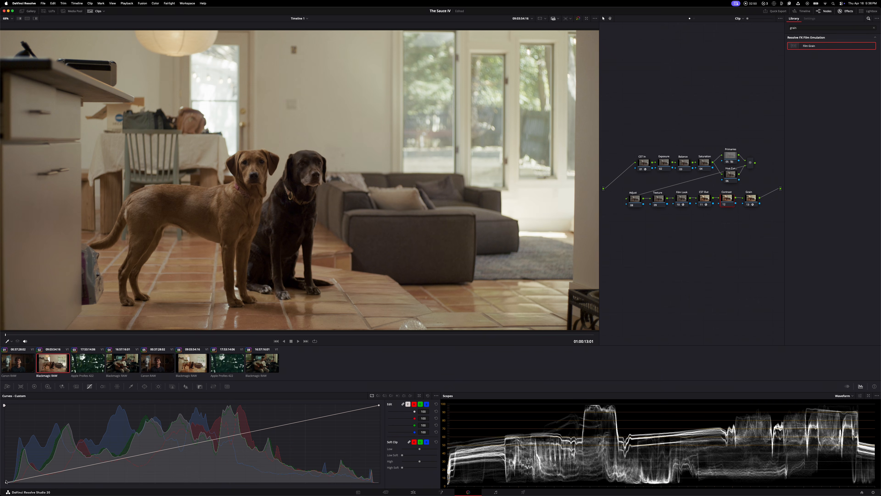
Shape the Contrast curve with a lowered shadow handle and a raised highlight handle, and increase High Soft and Low Soft in the soft clip
left_click_drag(130, 458, 134, 468)
left_click(379, 405)
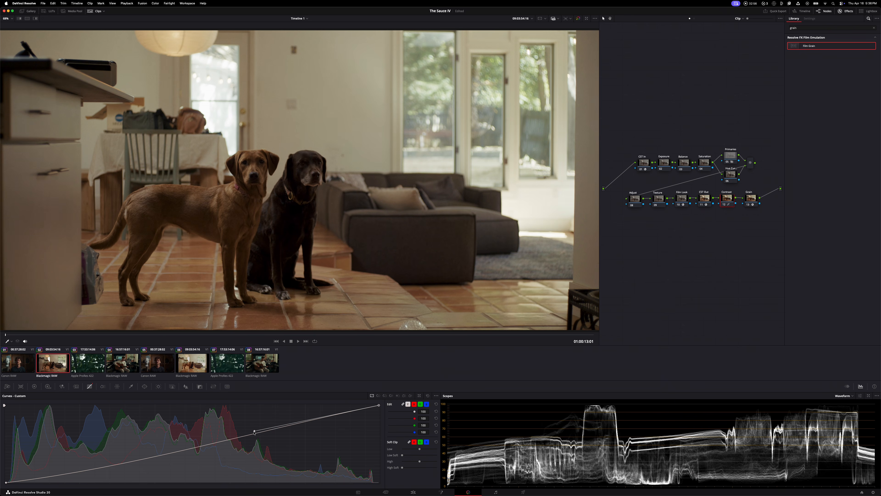
left_click_drag(255, 431, 245, 412)
mouse_move(403, 468)
left_mouse_down()
mouse_move(426, 468)
mouse_move(407, 456)
left_mouse_up()
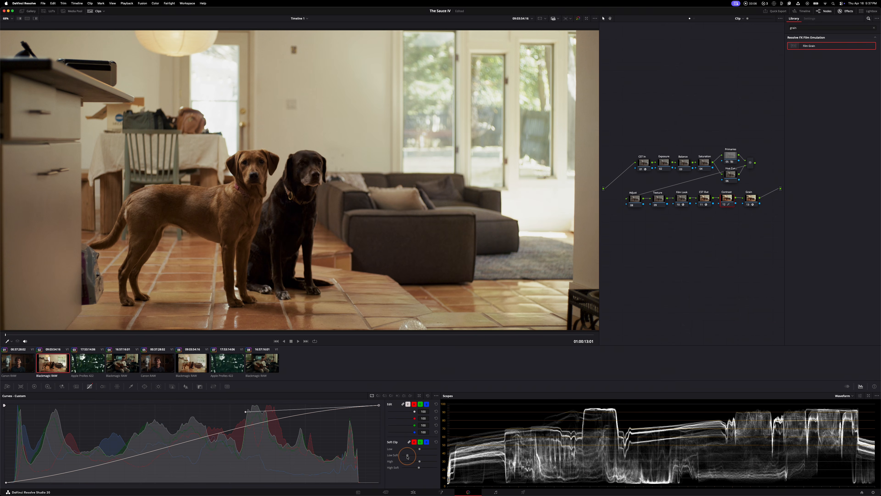
Raise the Exposure node's HDR global exposure
left_click(661, 162)
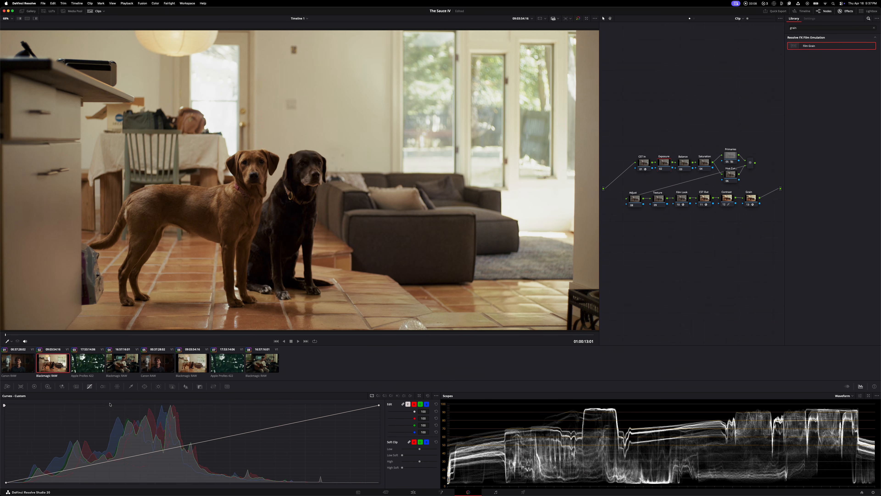
left_click(47, 386)
left_click_drag(369, 465, 398, 465)
Soften the Contrast node's custom curve by lowering its highlight handle and slightly raising its shadow handle
left_click(727, 198)
left_click(91, 387)
left_click_drag(246, 412, 249, 428)
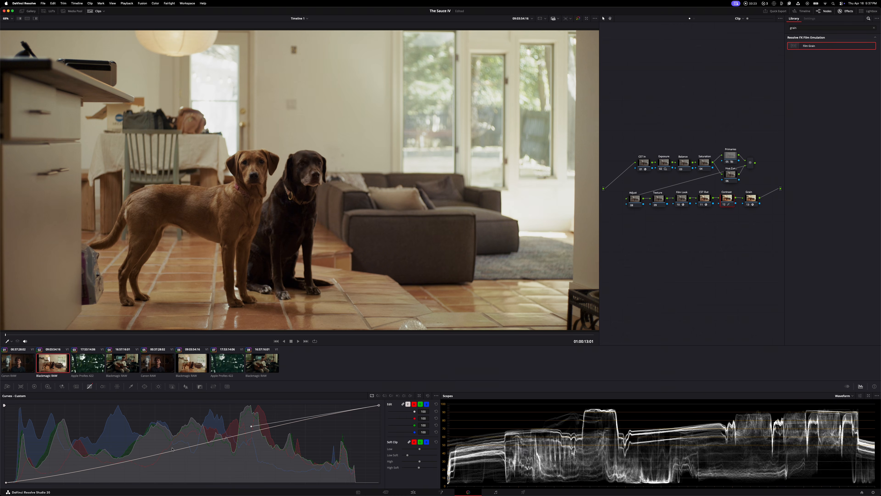
left_click(6, 483)
left_click_drag(134, 469, 133, 463)
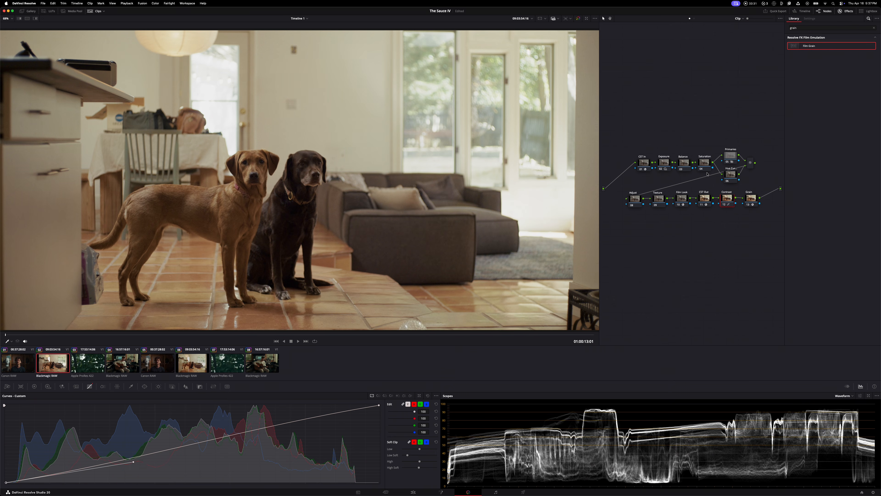
Raise the Saturation node's primaries gain to 1.31
left_click(704, 163)
left_click(34, 386)
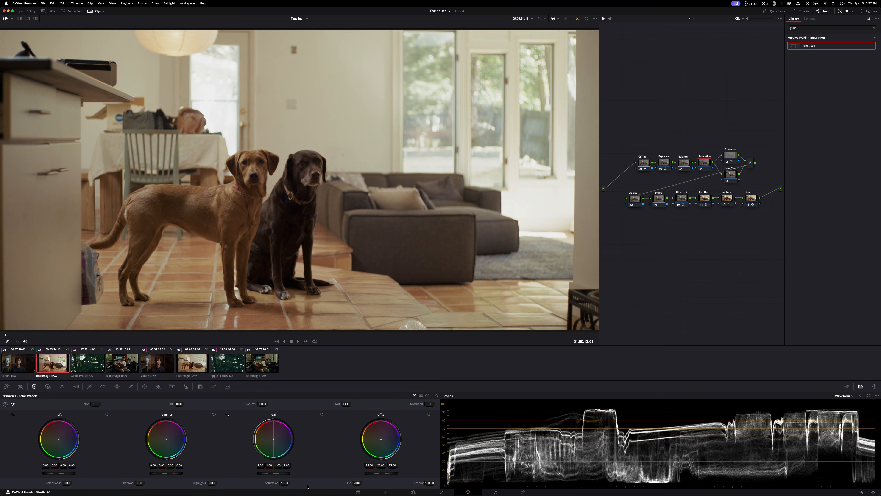
left_click_drag(270, 473, 330, 472)
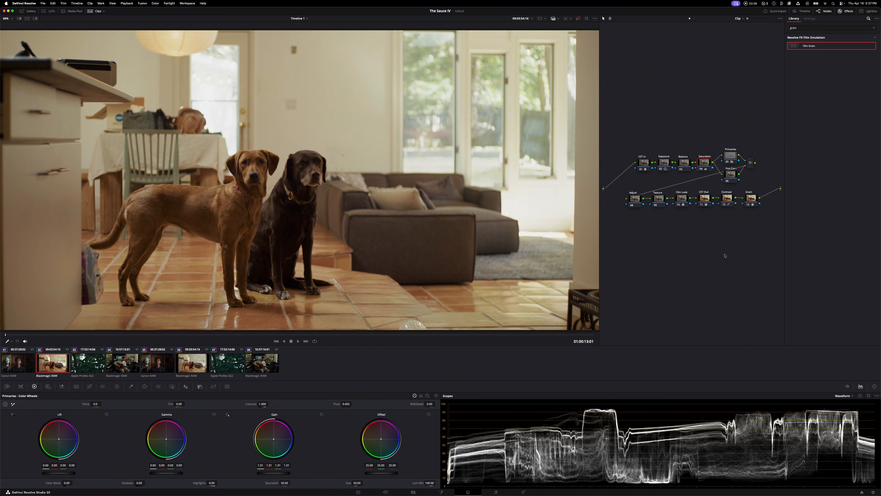
Toggle the Film Look and Saturation nodes off and on to compare their effect on the image
left_click(682, 201)
key("super+d")
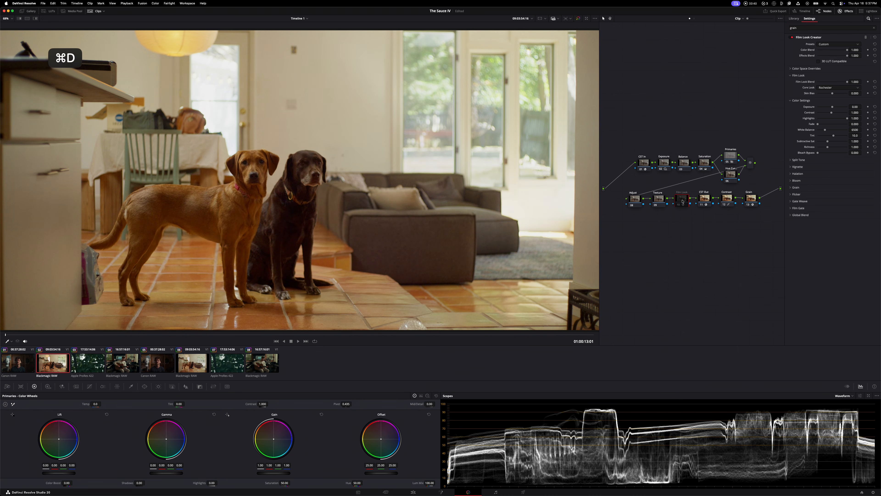
left_click(702, 170)
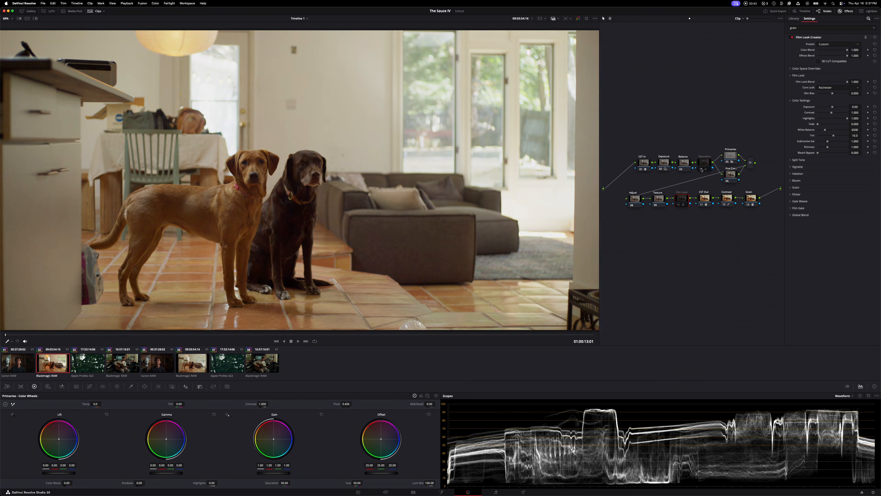
key("super+d")
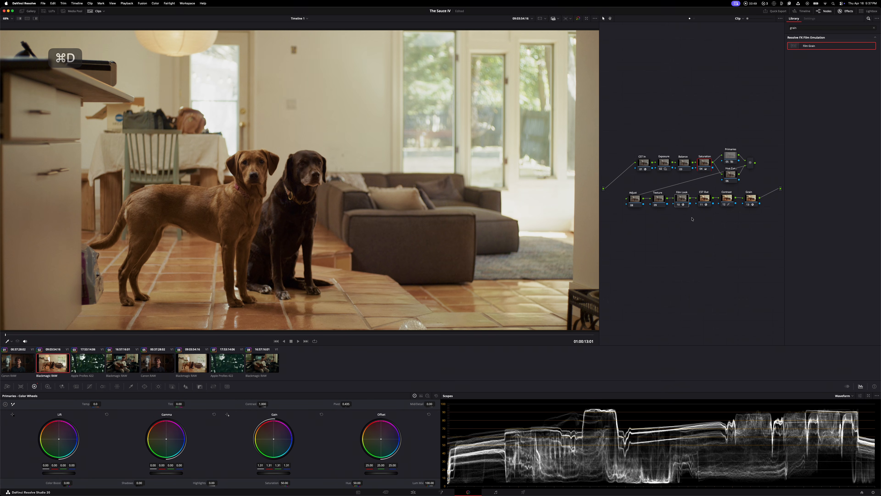
Switch the scope to Vectorscope, and shift the Balance node's gain toward blue, to 0.95 red, 1.01 green and 1.06 blue
left_click(684, 168)
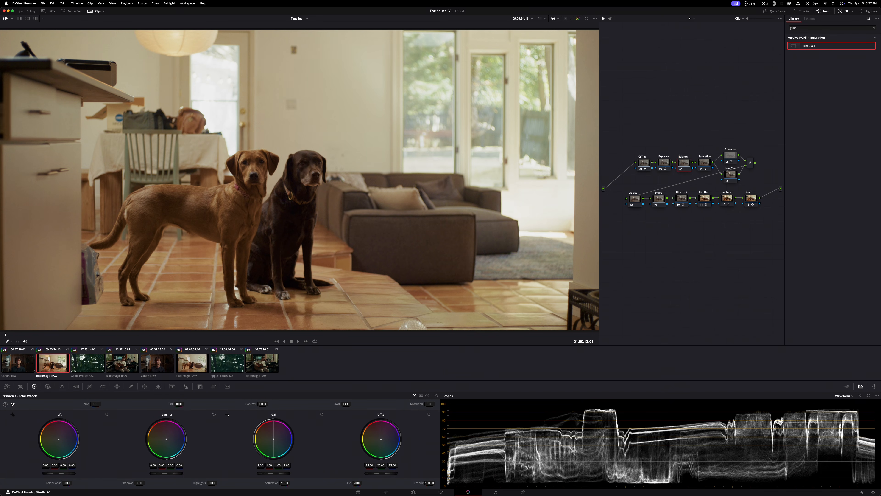
left_click(7, 386)
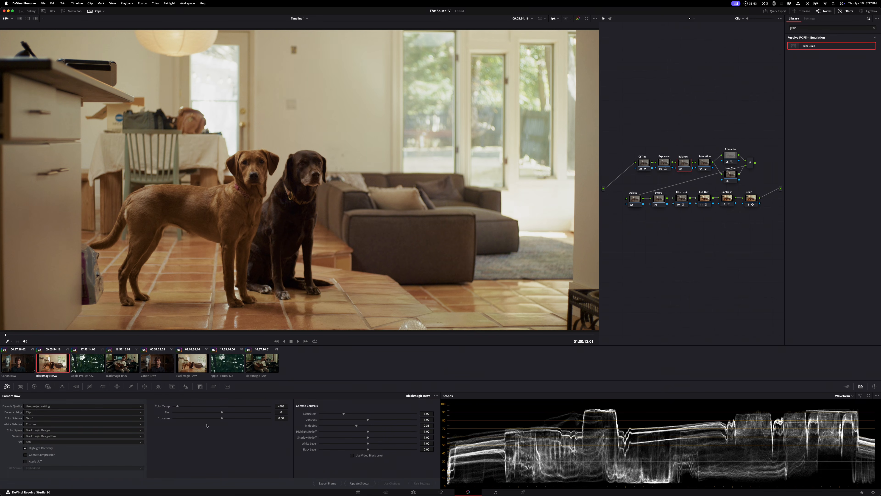
left_click(34, 386)
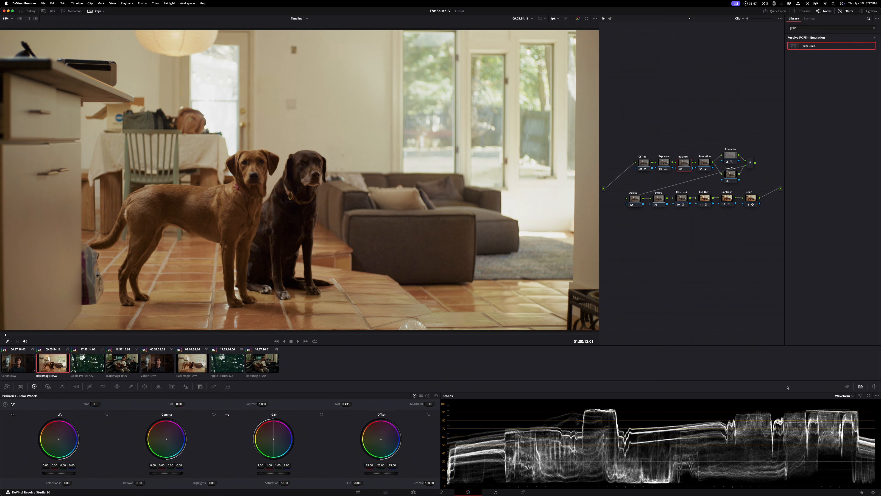
left_click(843, 395)
left_click(846, 410)
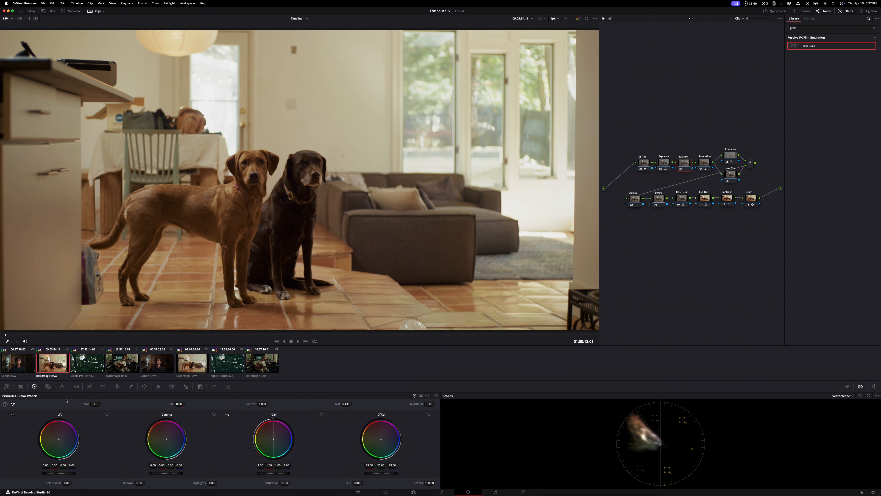
left_click_drag(277, 446, 273, 440)
key("super+d")
key("super+d")
key("super+d")
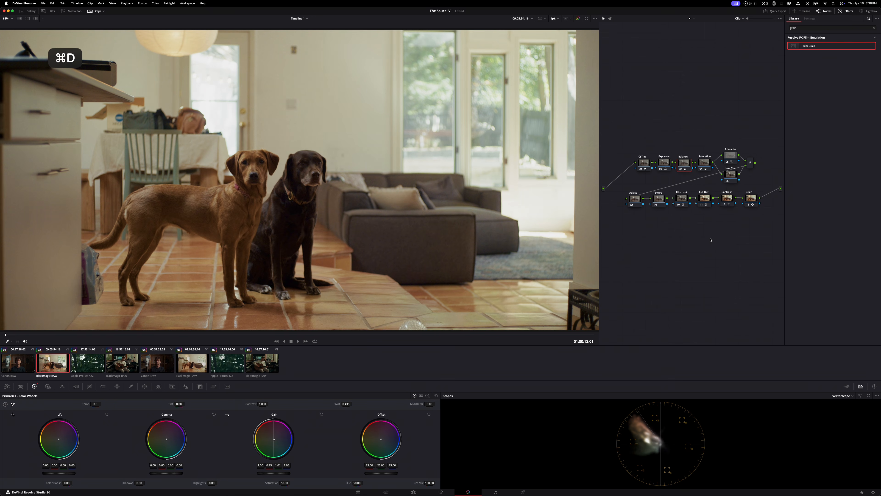
Shift the Primaries node's gamma slightly toward orange and its lift slightly toward blue
left_click(731, 155)
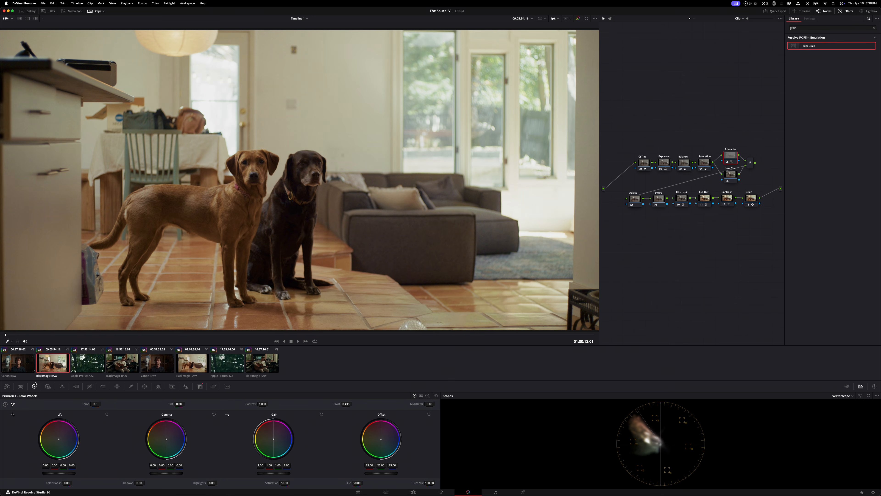
left_click_drag(170, 440, 165, 437)
left_click_drag(63, 446, 66, 448)
Toggle all nodes except CST In and CST Out off and on to compare the grade, and review the Film Look and Contrast nodes
left_click(658, 198)
left_click_drag(656, 137, 768, 191)
left_click_drag(757, 221, 718, 194)
left_click_drag(624, 224, 678, 201)
key("super+d")
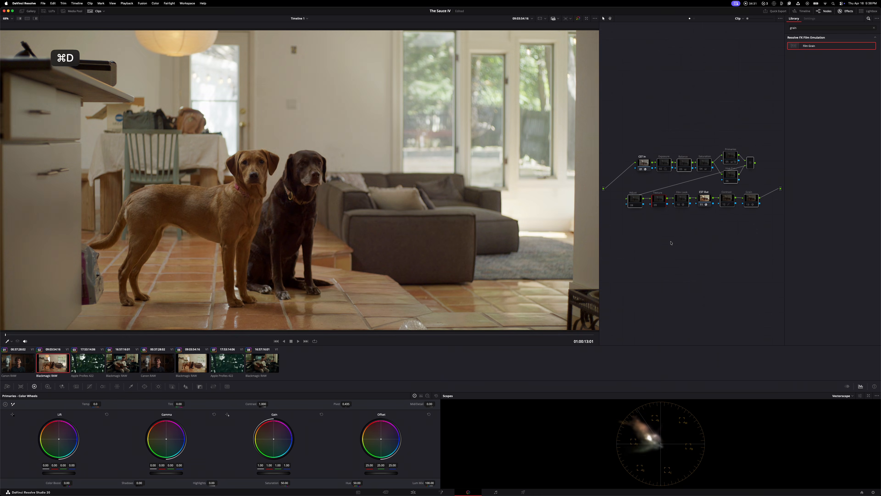
key("super+d")
key("super+d")
key("super+d")
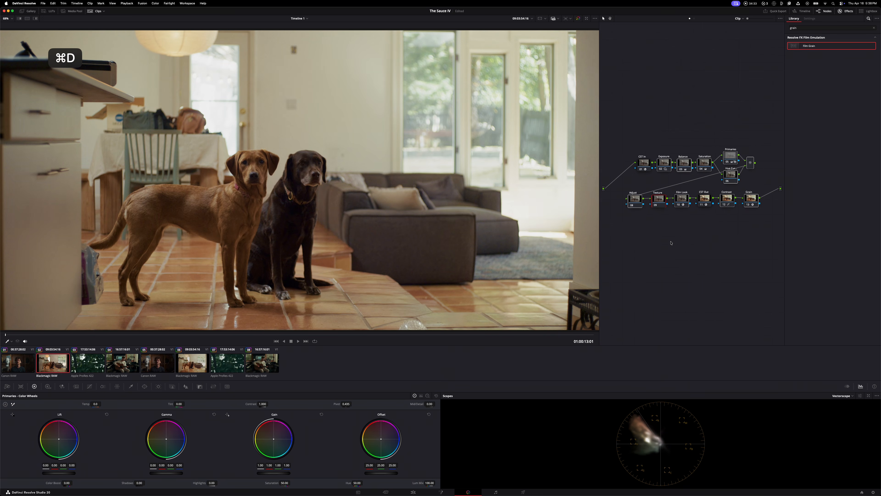
key("super+d")
key("super+d")
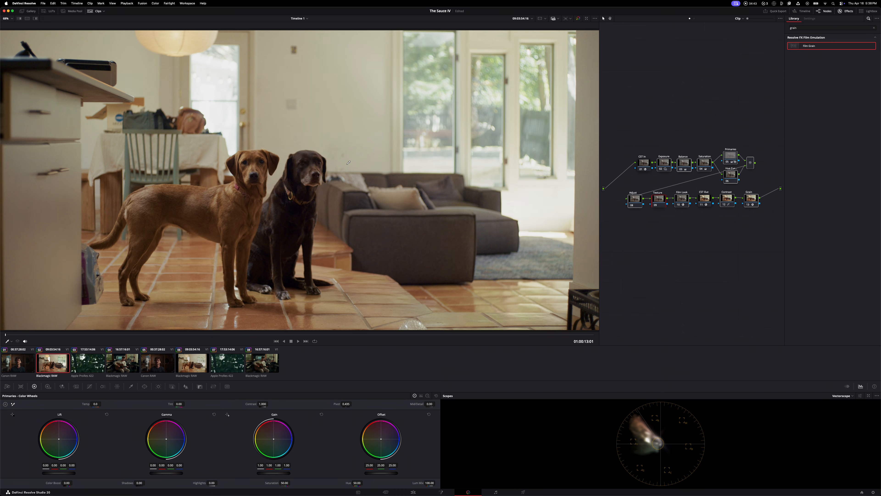
left_click(688, 205)
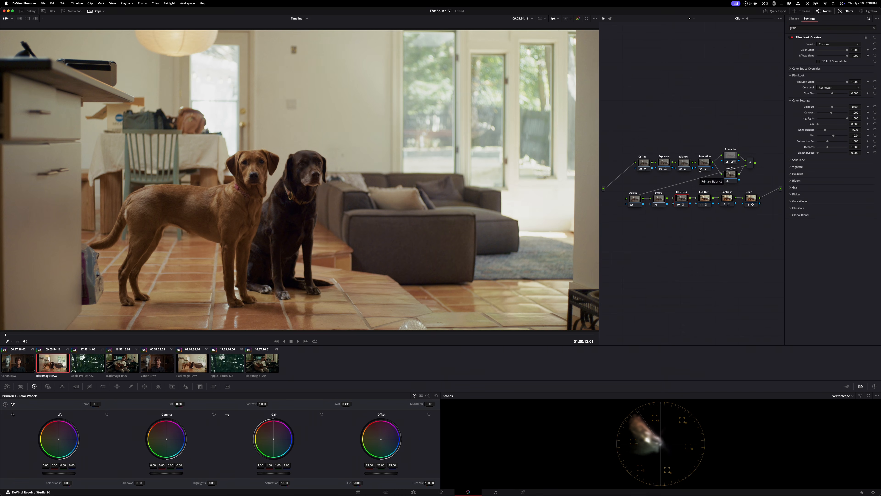
left_click(726, 199)
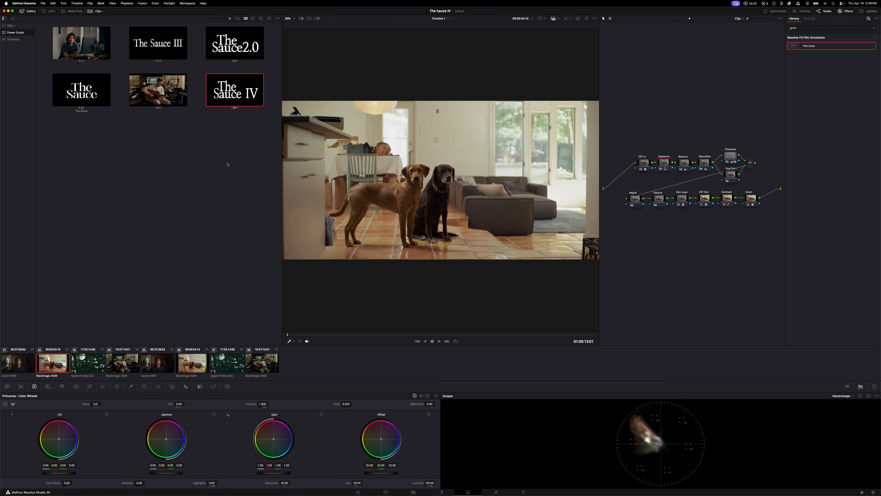
Apply The Sauce IV Power Grade from the gallery to the second Blackmagic RAW clip, and hide the gallery
left_click_drag(281, 157, 230, 157)
middle_click(197, 91)
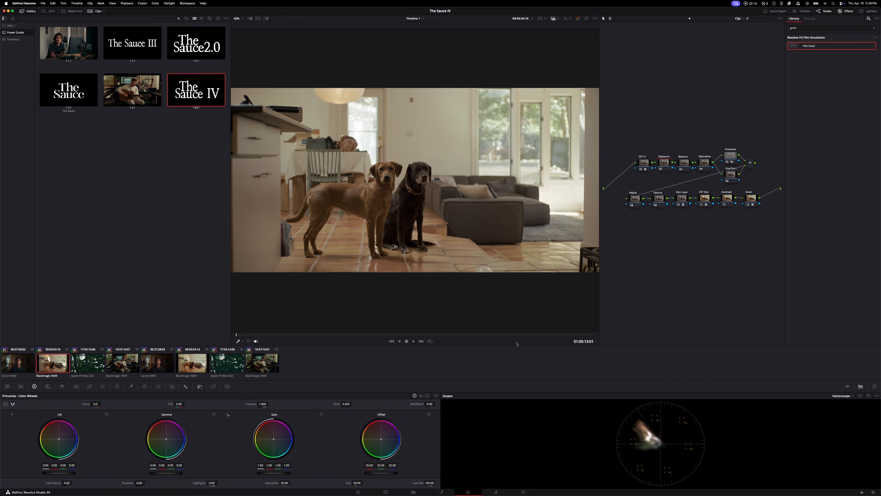
left_click(23, 11)
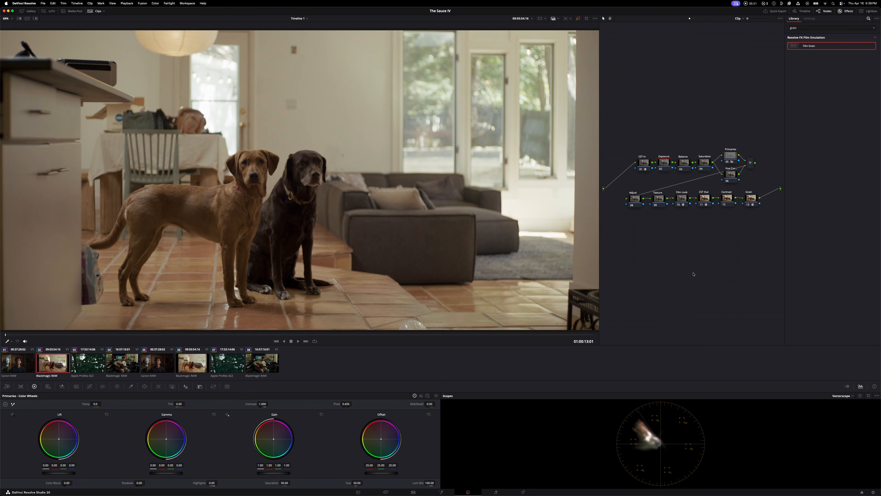